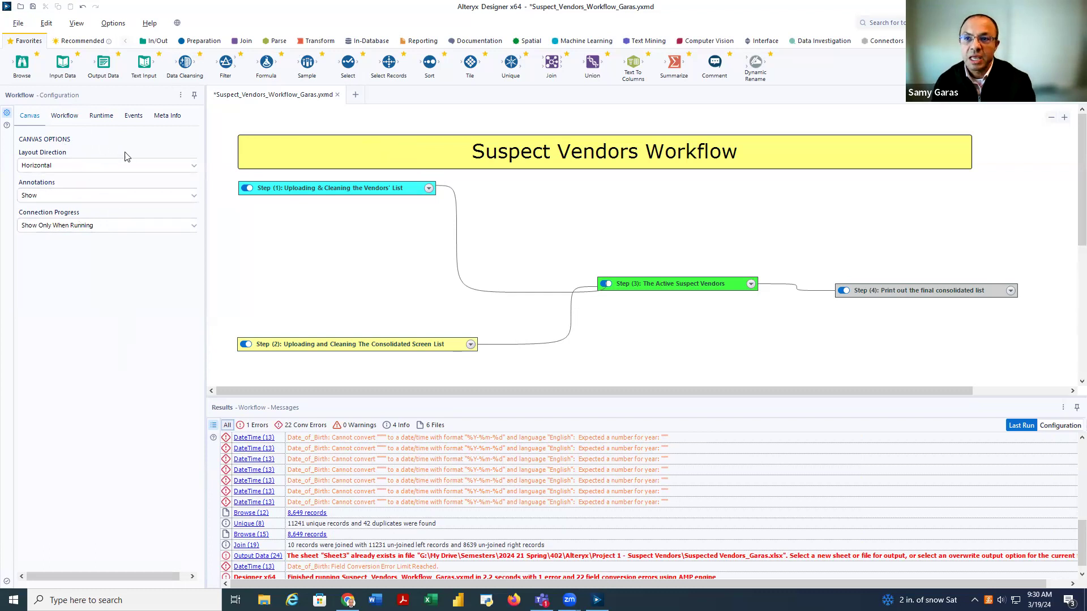
- Look through the In/Out, Join, Parse, Transform, In-Database and Reporting tool categories
click(158, 42)
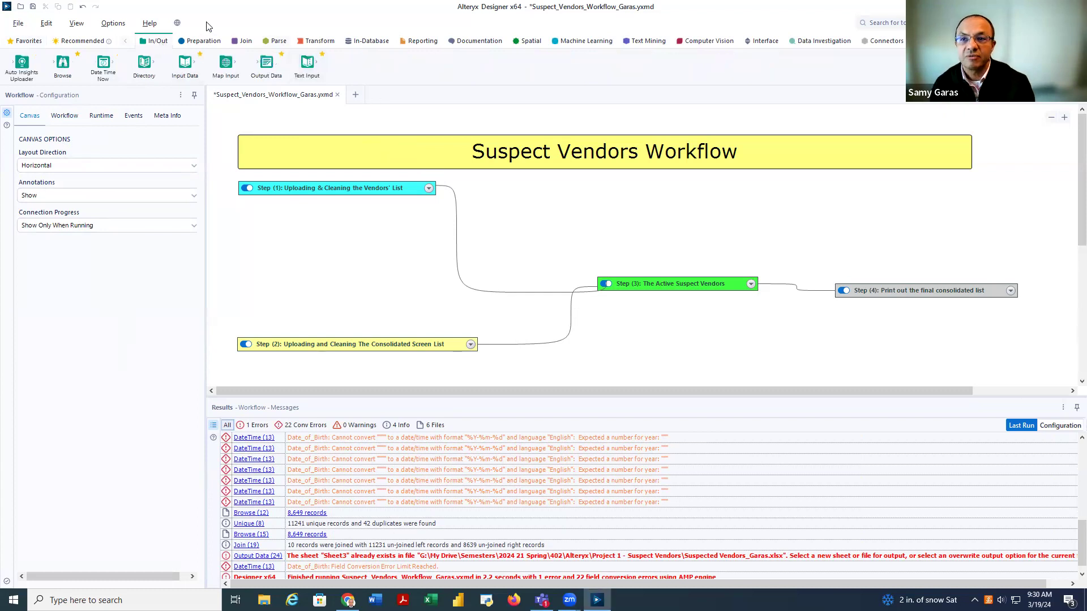
click(241, 42)
click(278, 42)
click(318, 41)
click(368, 41)
click(415, 44)
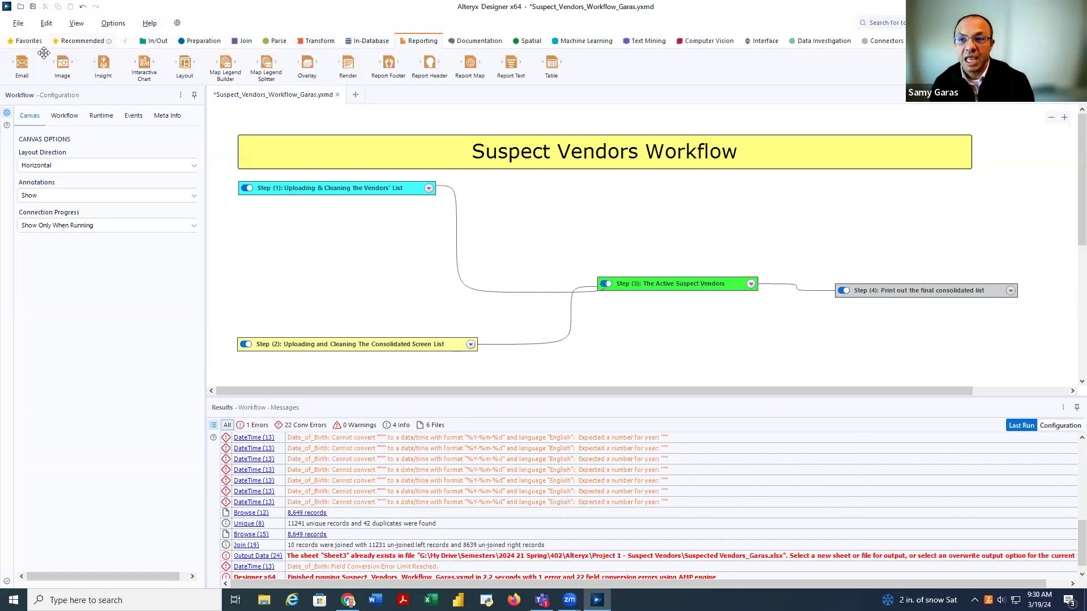
- Try placing a Browse tool from the In/Out category on the blank canvas below the Step (1) container, and delete it again
click(153, 42)
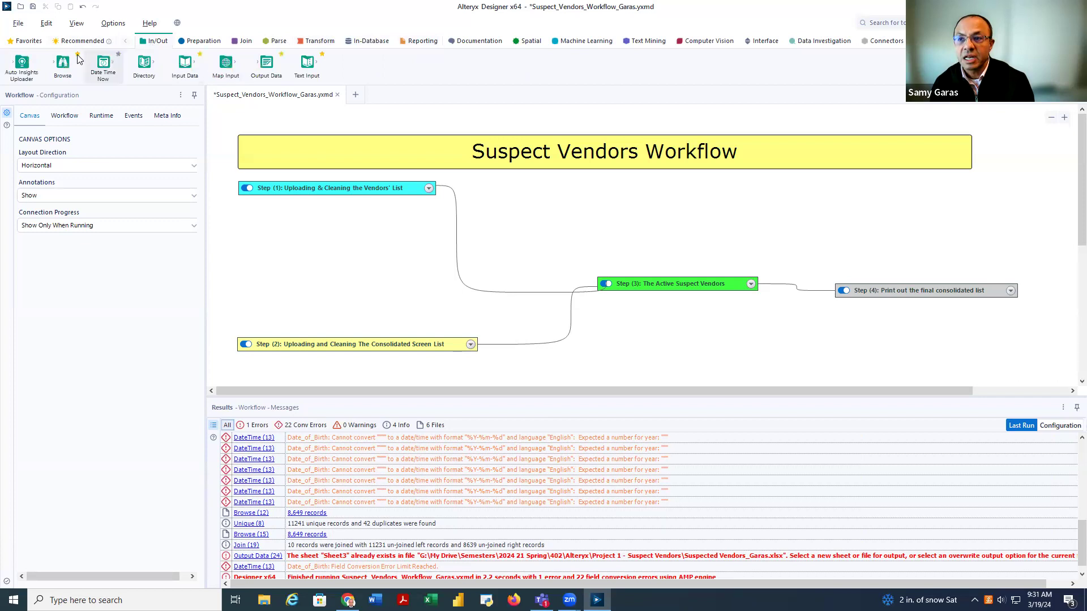
drag(64, 62, 282, 268)
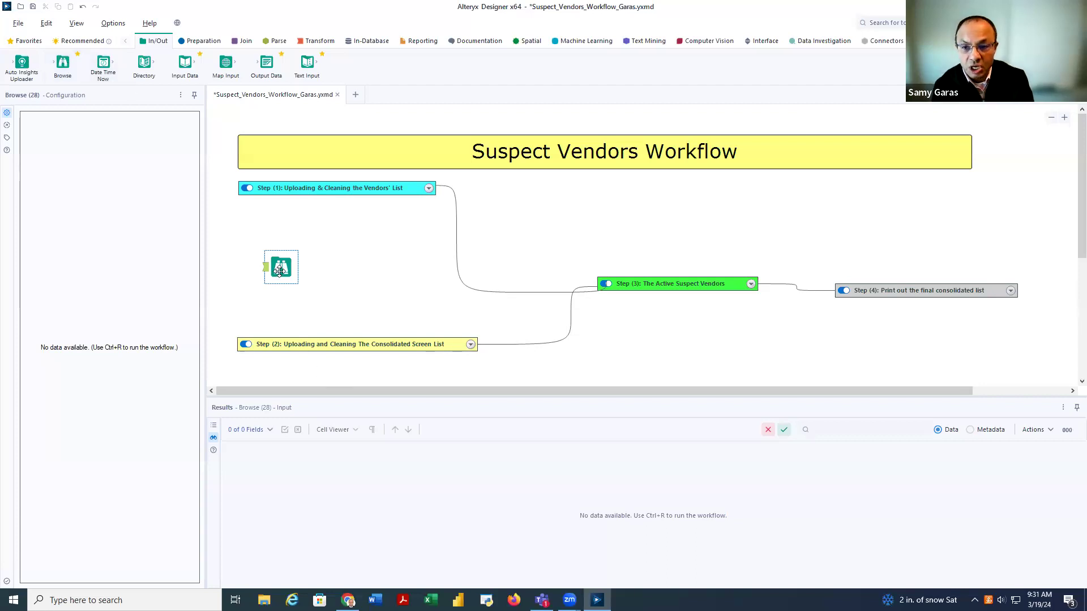
key(Delete)
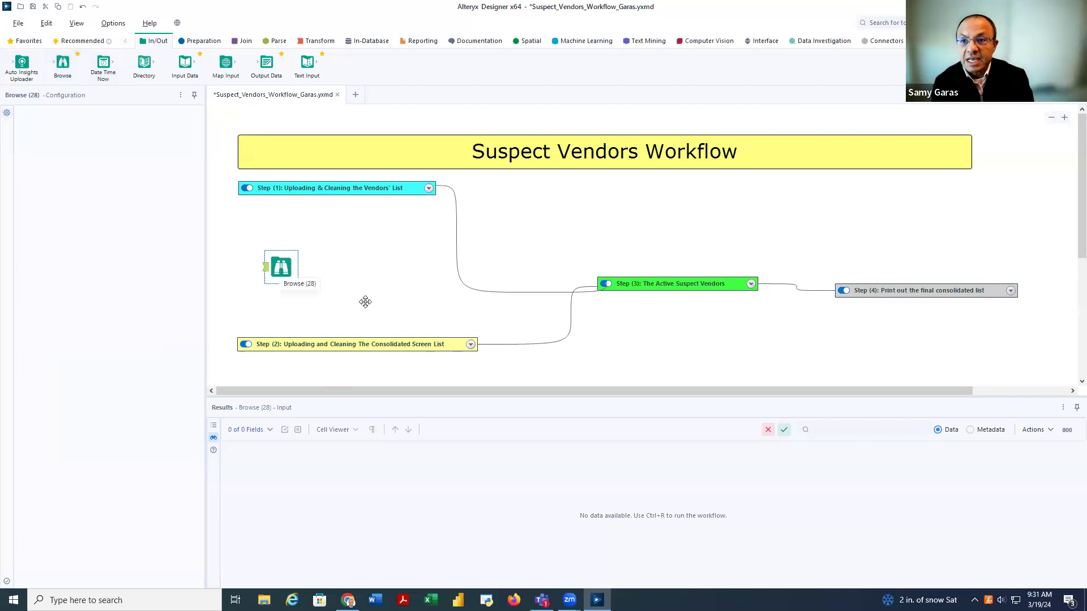
- Review the tools offered in the Preparation, Join, Parse, Transform, In-Database and Reporting categories
click(203, 41)
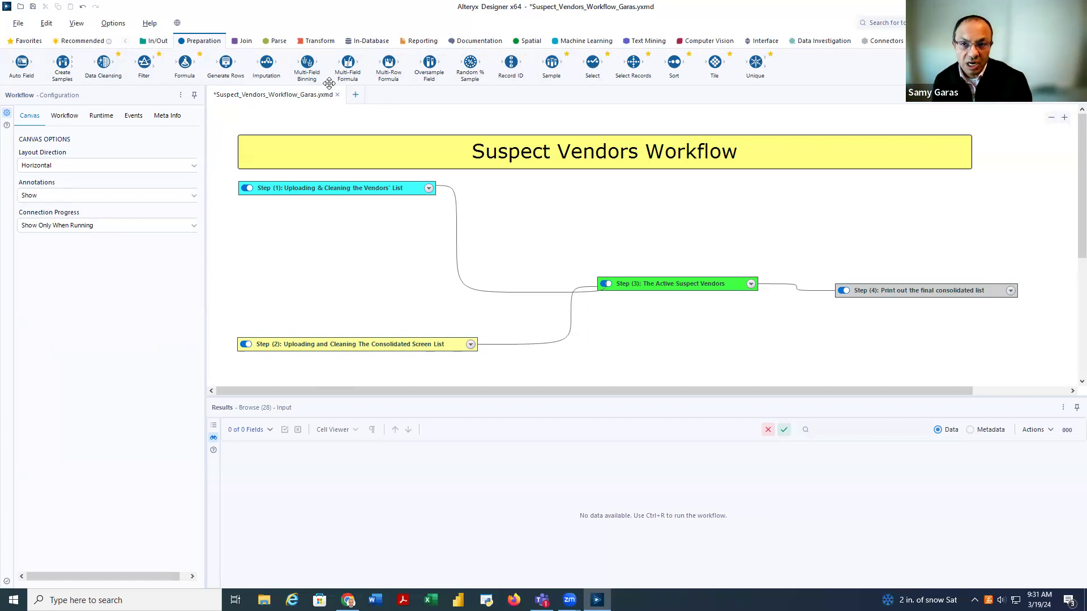
click(247, 41)
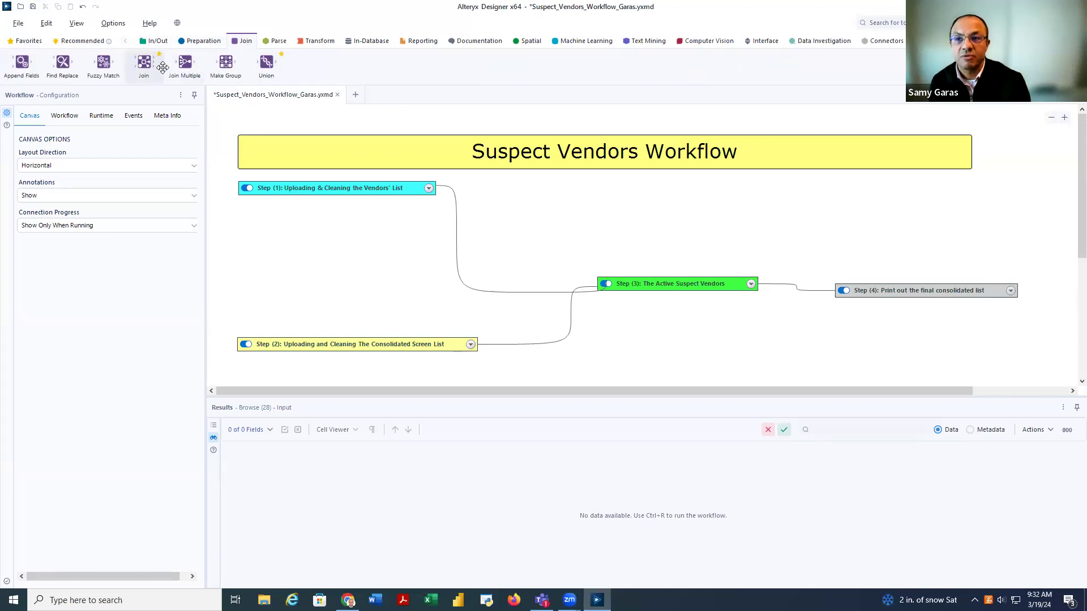
click(271, 43)
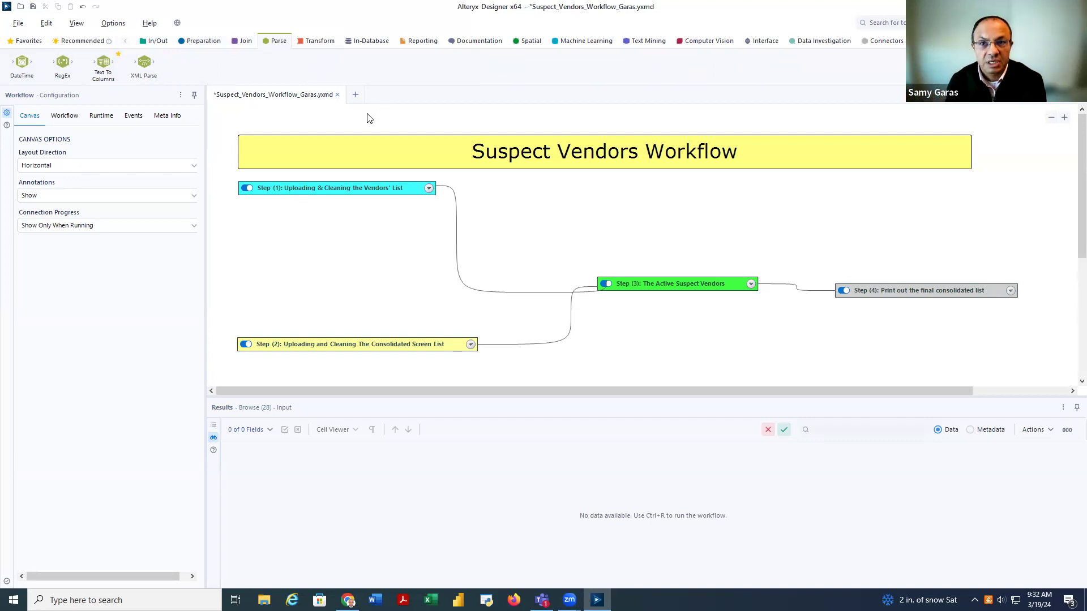
click(318, 42)
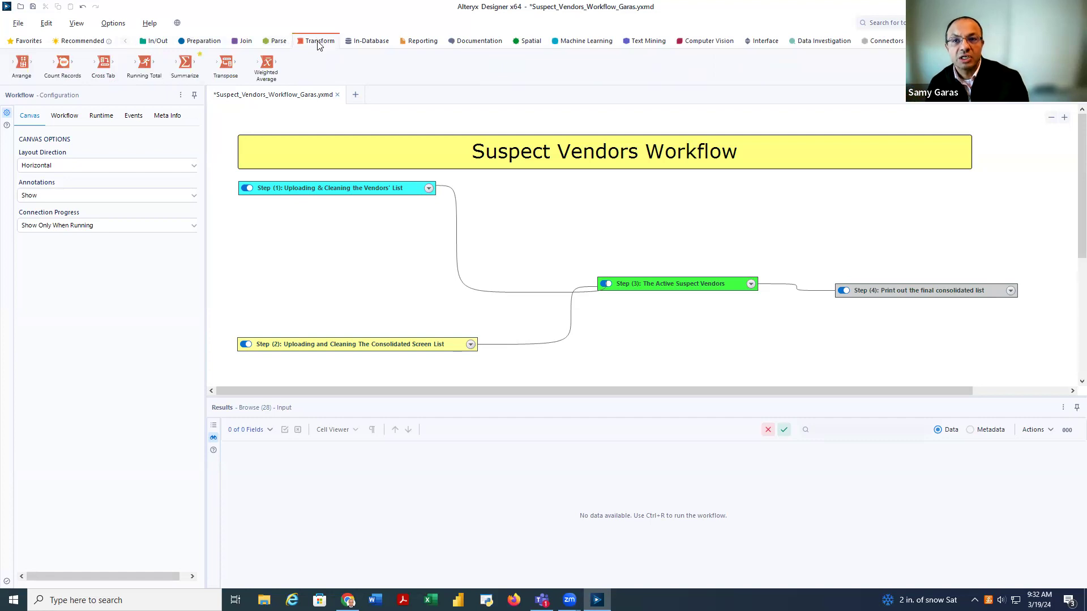
click(349, 43)
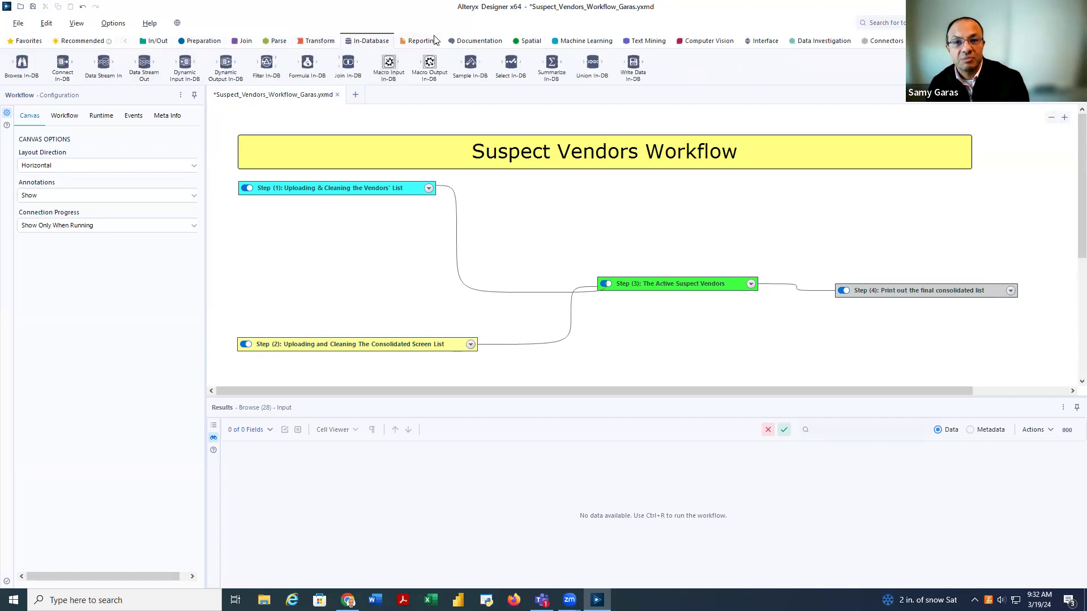
click(431, 41)
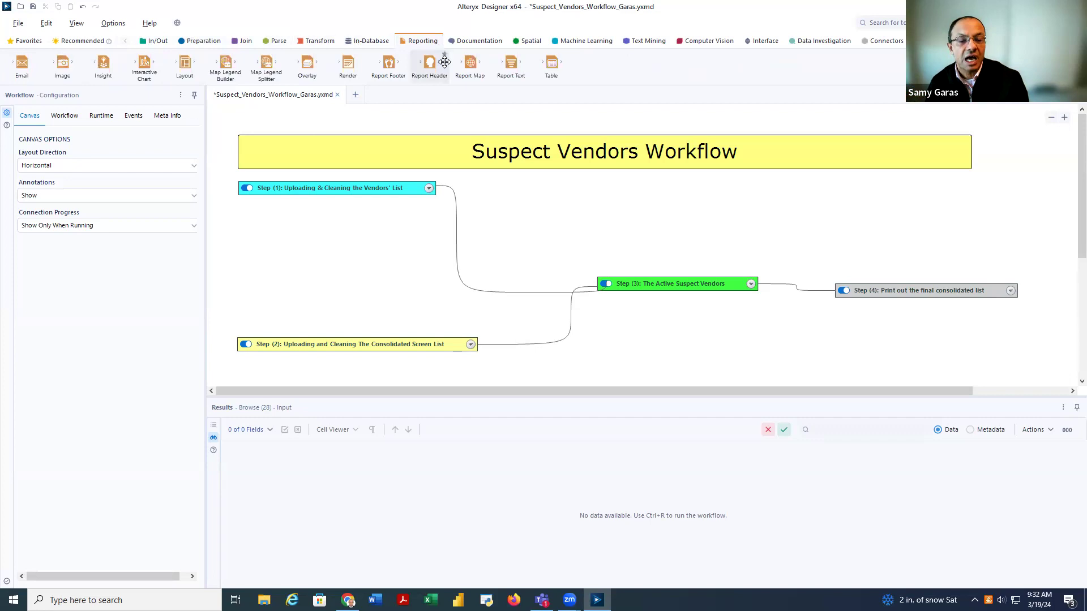
click(412, 188)
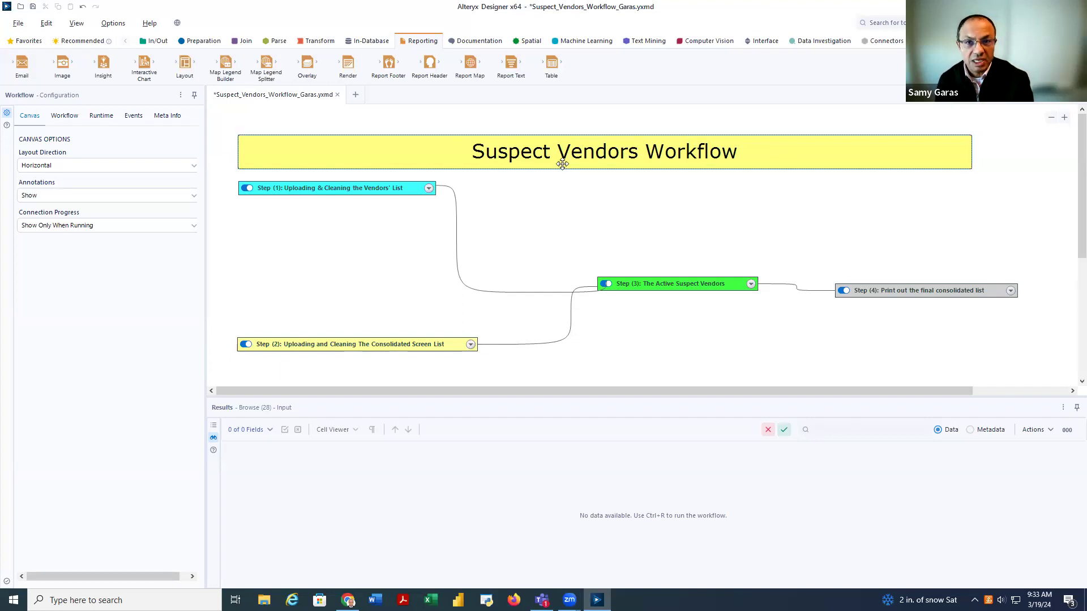
- Try adding an empty Comment box above the Step (3) container, and delete it again
click(474, 45)
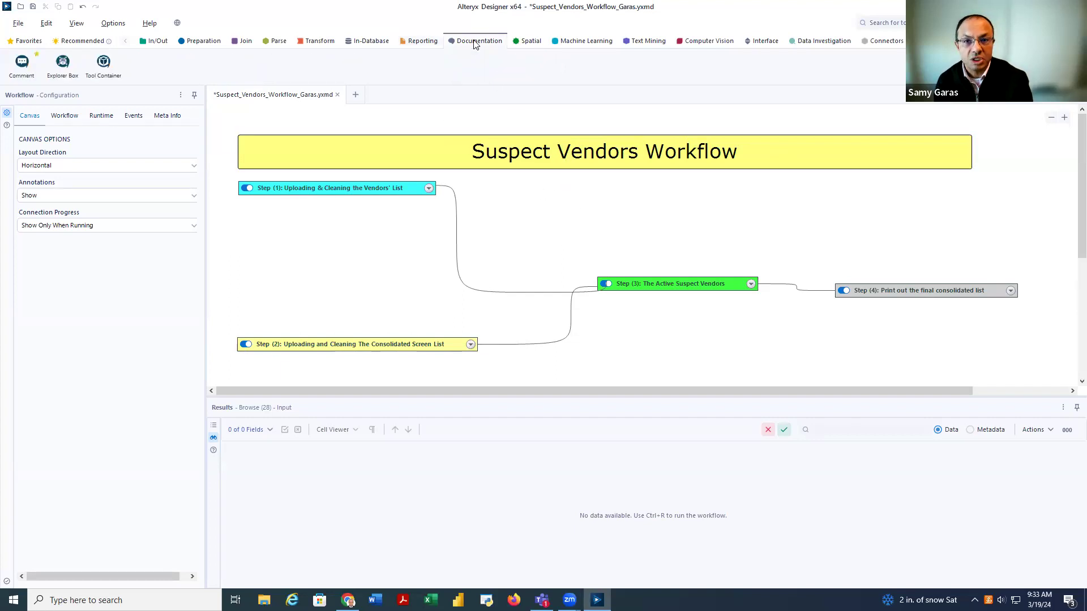
drag(11, 64, 1005, 251)
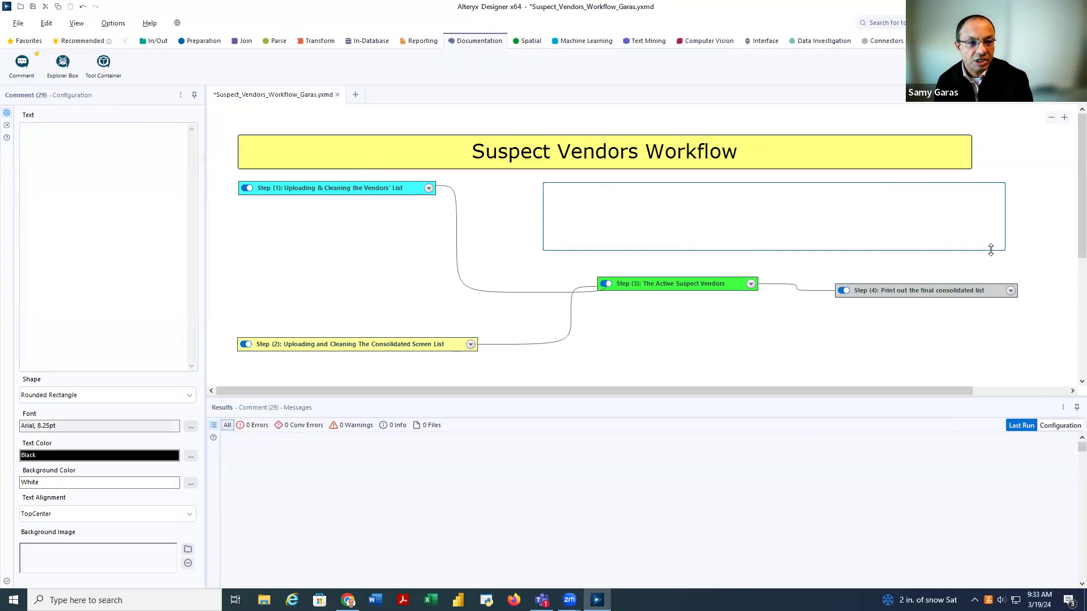
click(35, 127)
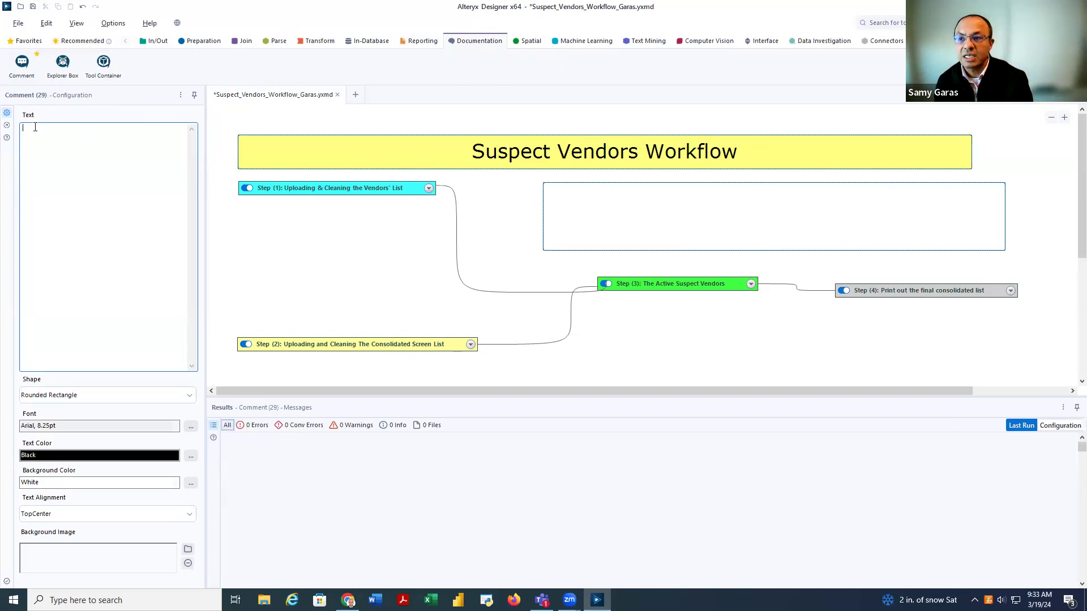
click(544, 182)
ctrl+click(538, 159)
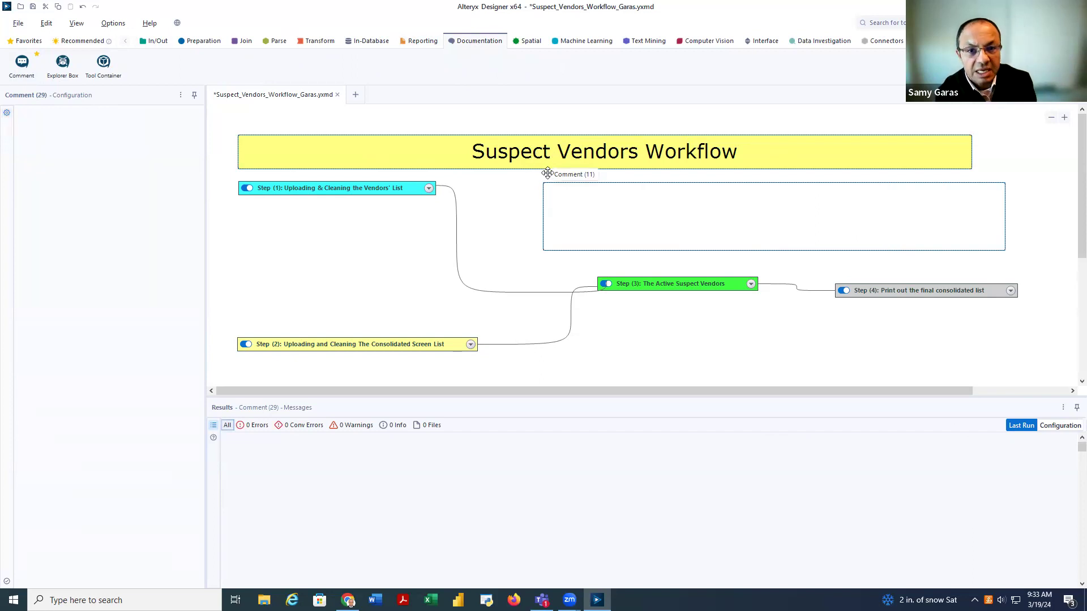
key(Delete)
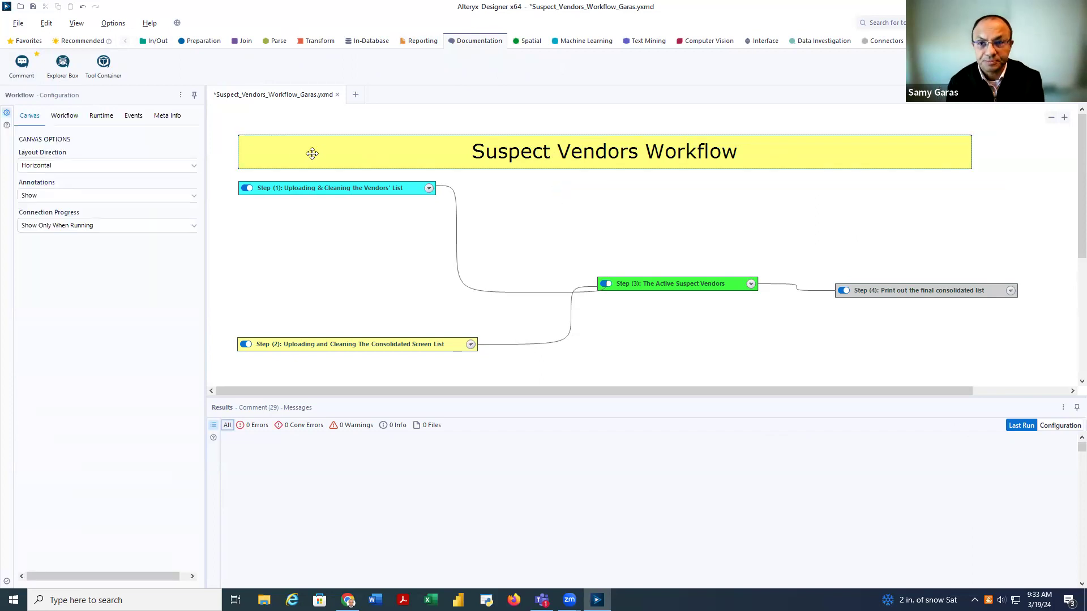
- Examine the text, font and background color settings of the Suspect Vendors Workflow title comment
click(327, 150)
click(82, 139)
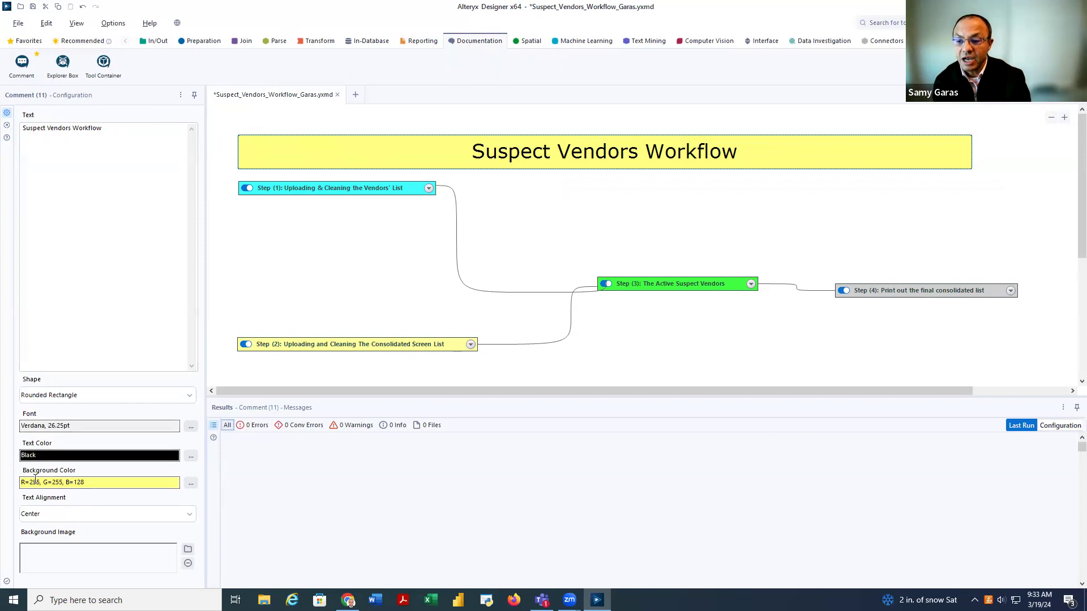
click(85, 483)
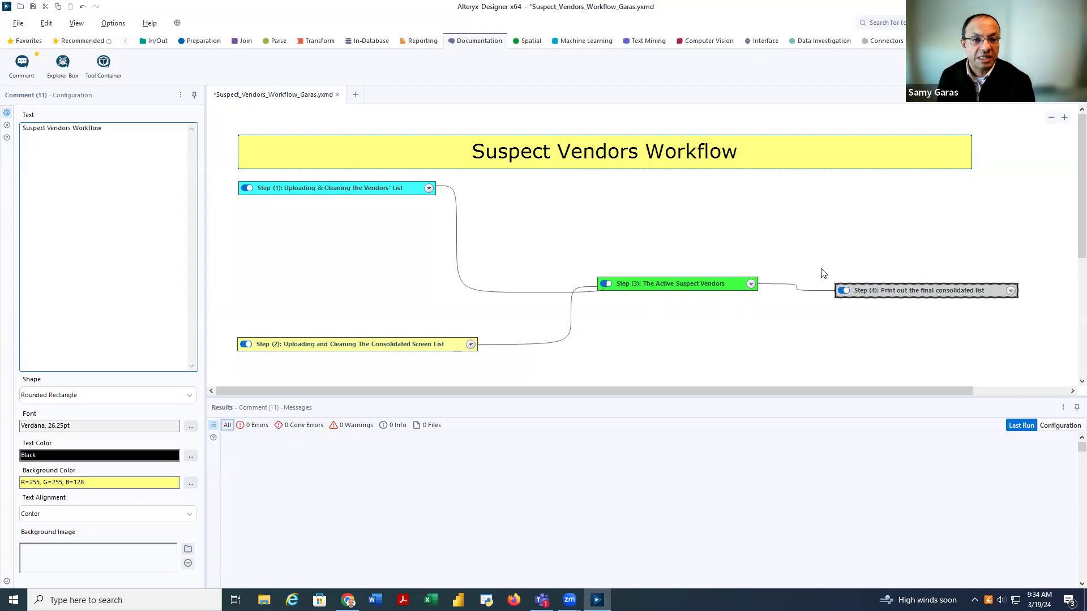
- Expand the Step (1) container and show the configuration of its Input Data tool that uploads the vendor list
click(429, 189)
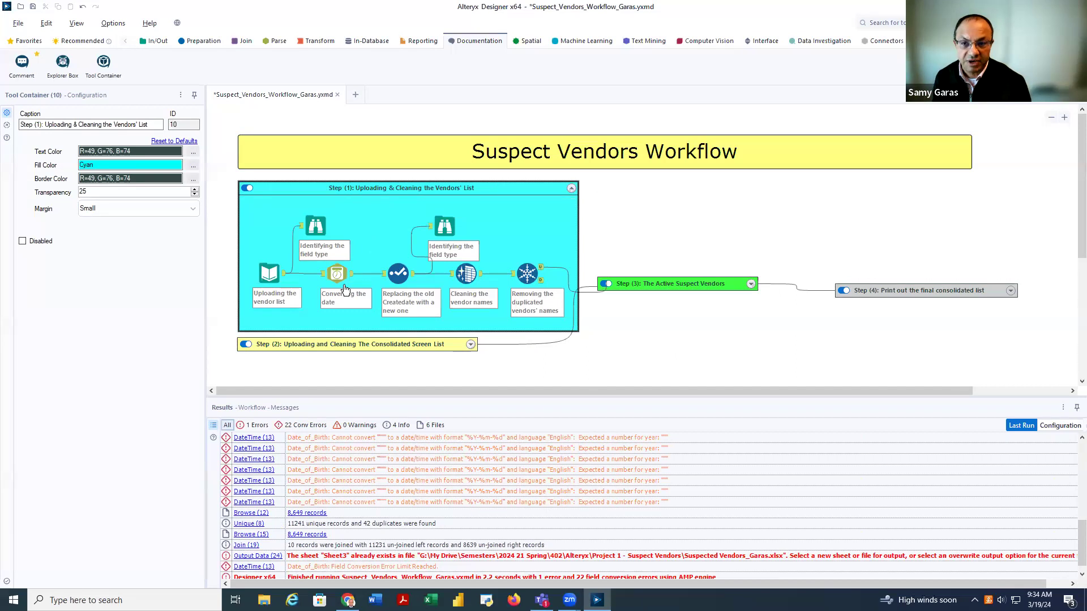
click(153, 42)
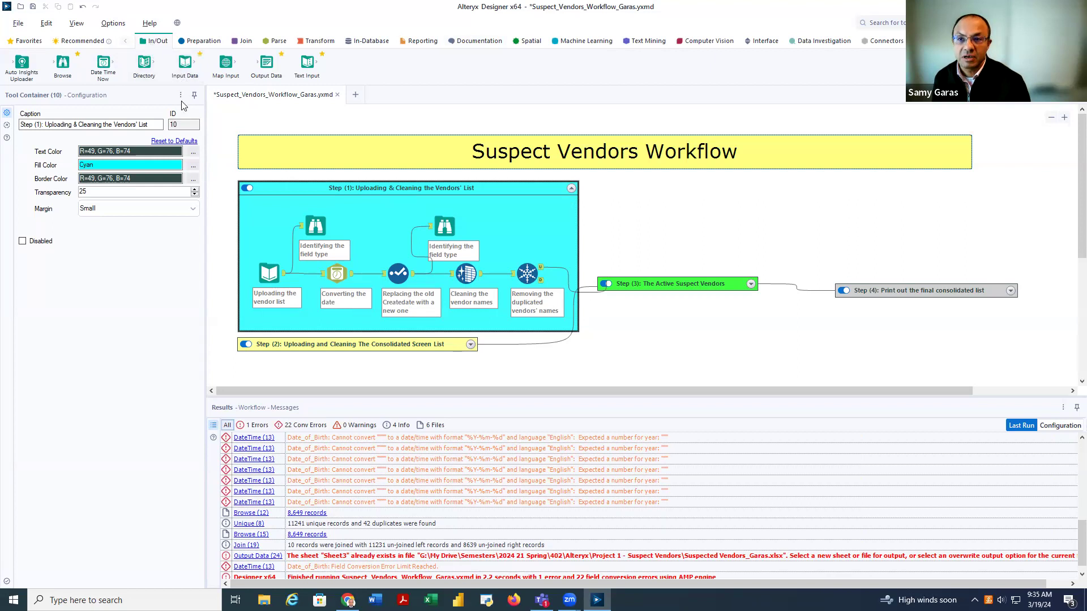
click(270, 275)
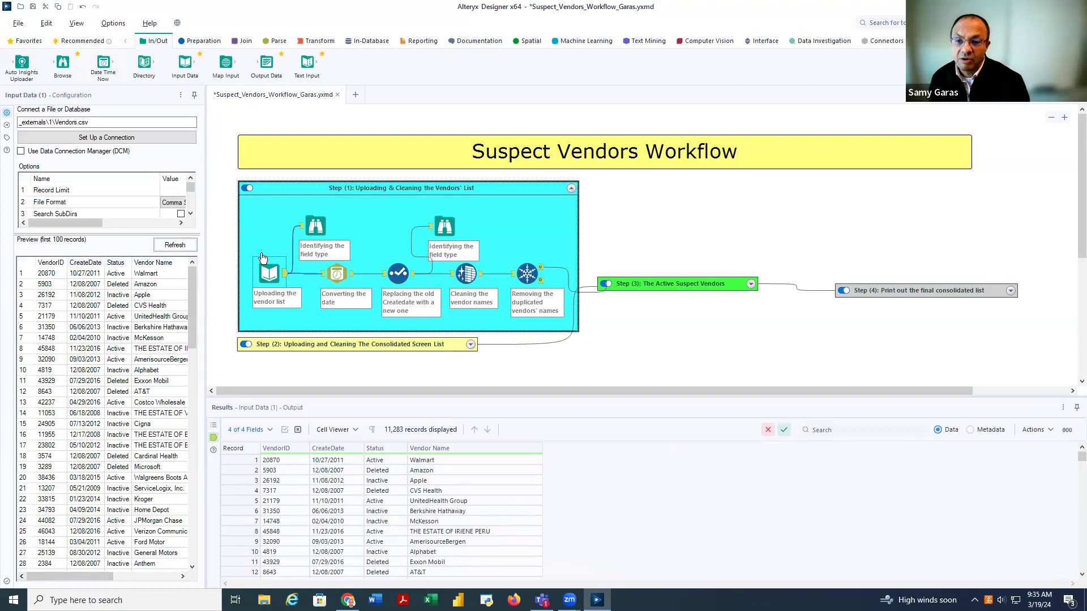
- Review the recent connections and supported file types available for the vendor list's Input Data connection, leaving the connection as it is
click(134, 137)
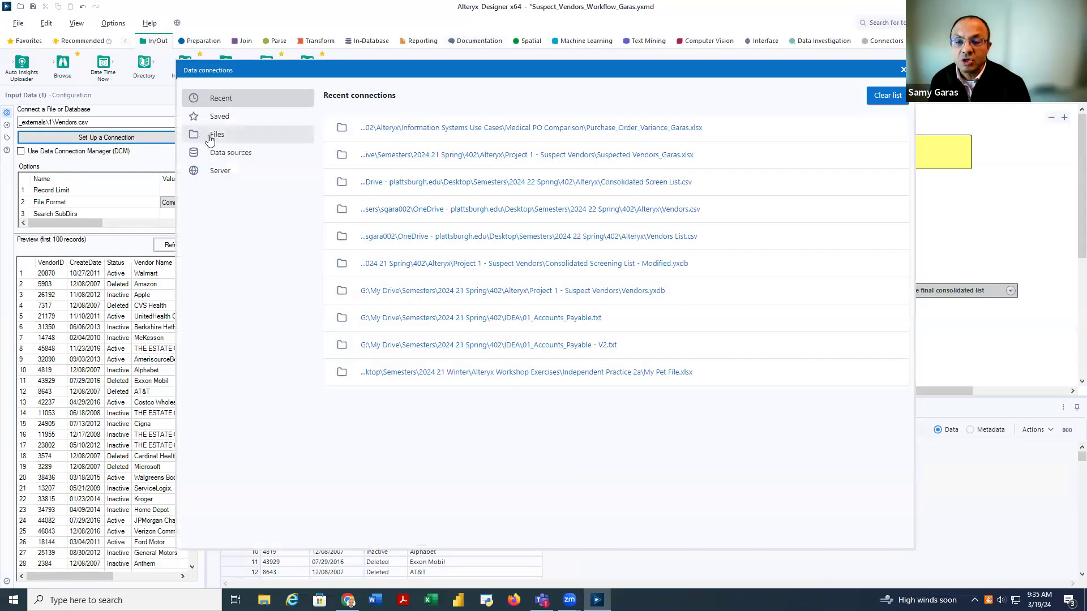
click(213, 138)
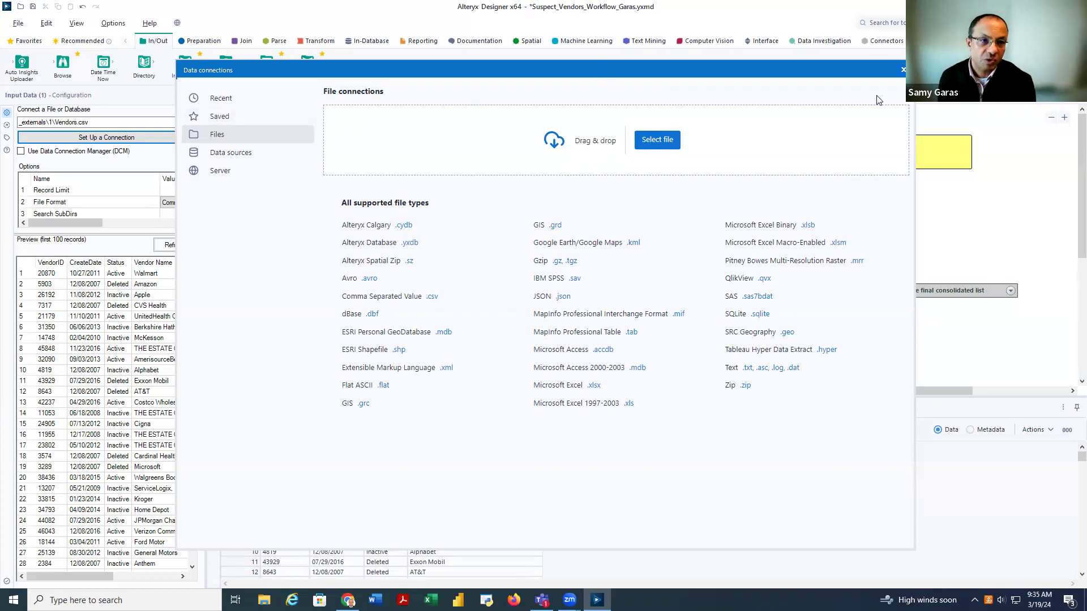
click(902, 71)
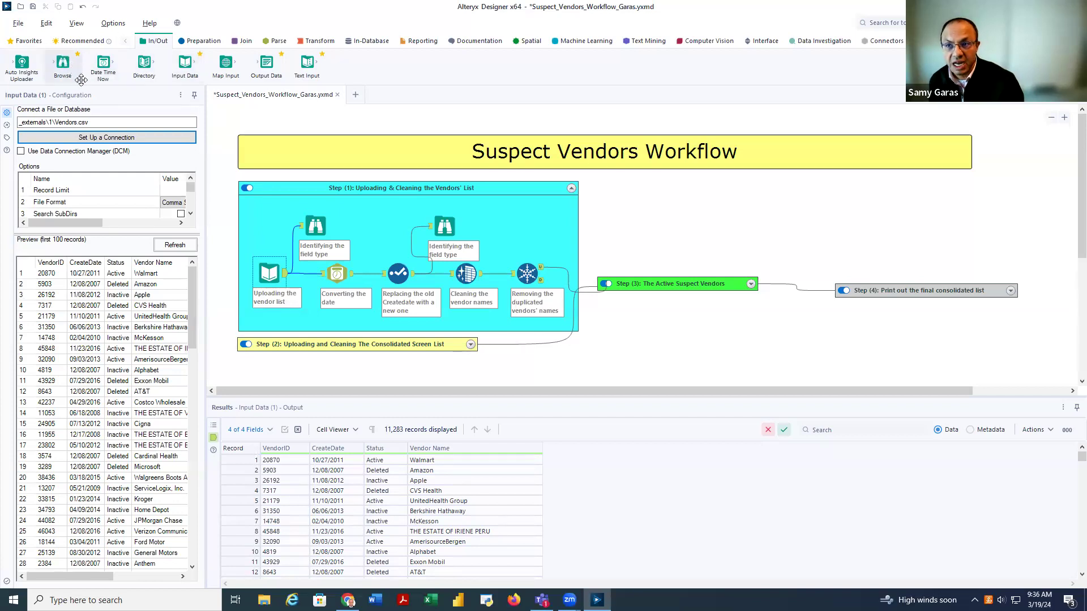
- Examine the first Browse tool's vendor data profile and the DateTime tool's settings for converting the CreateDate field
click(312, 229)
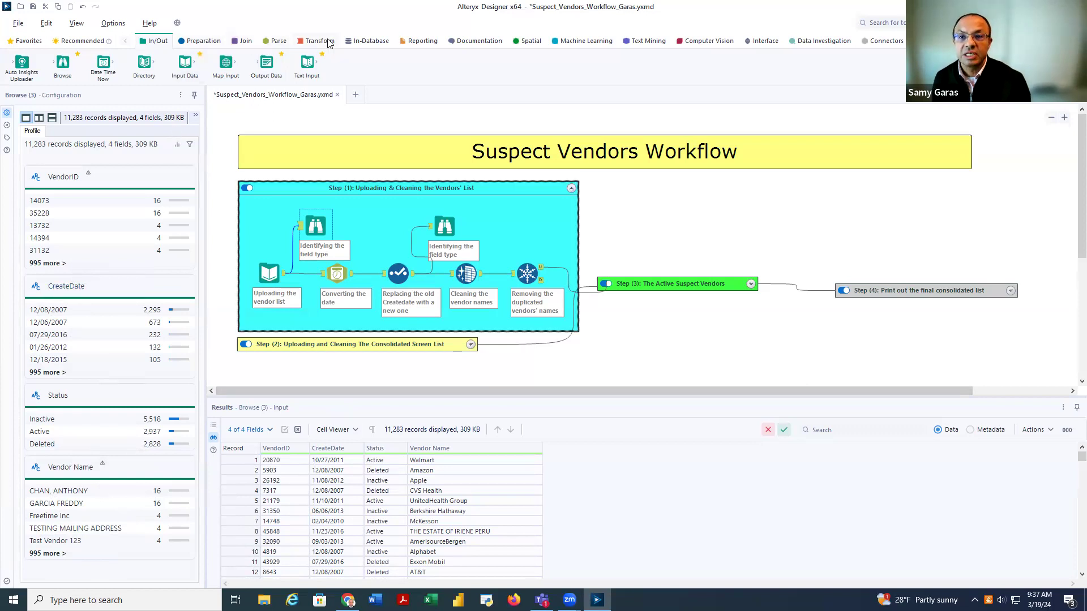
click(283, 42)
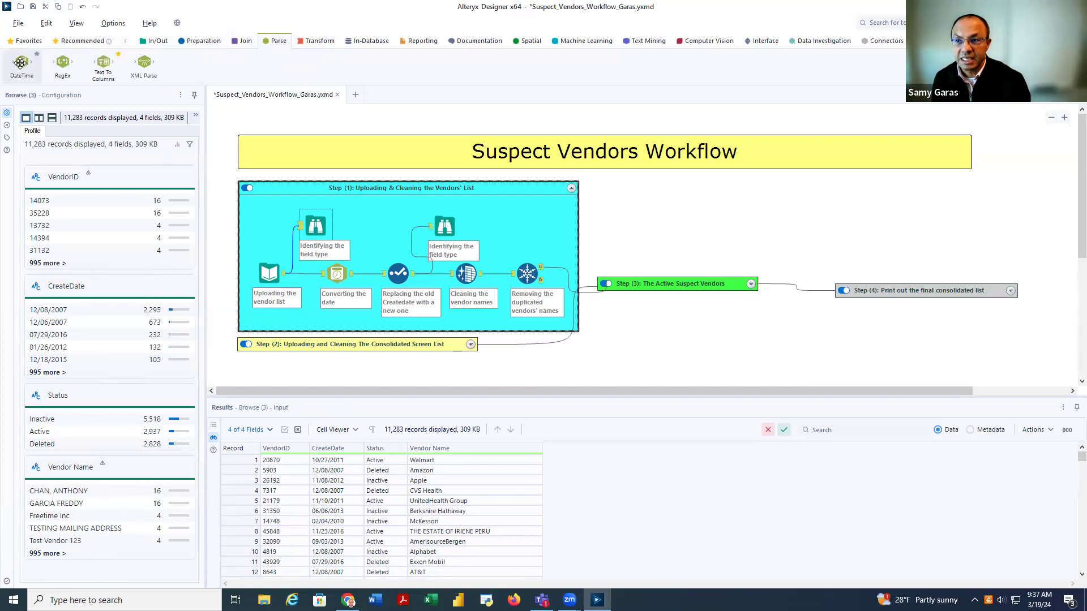
click(337, 277)
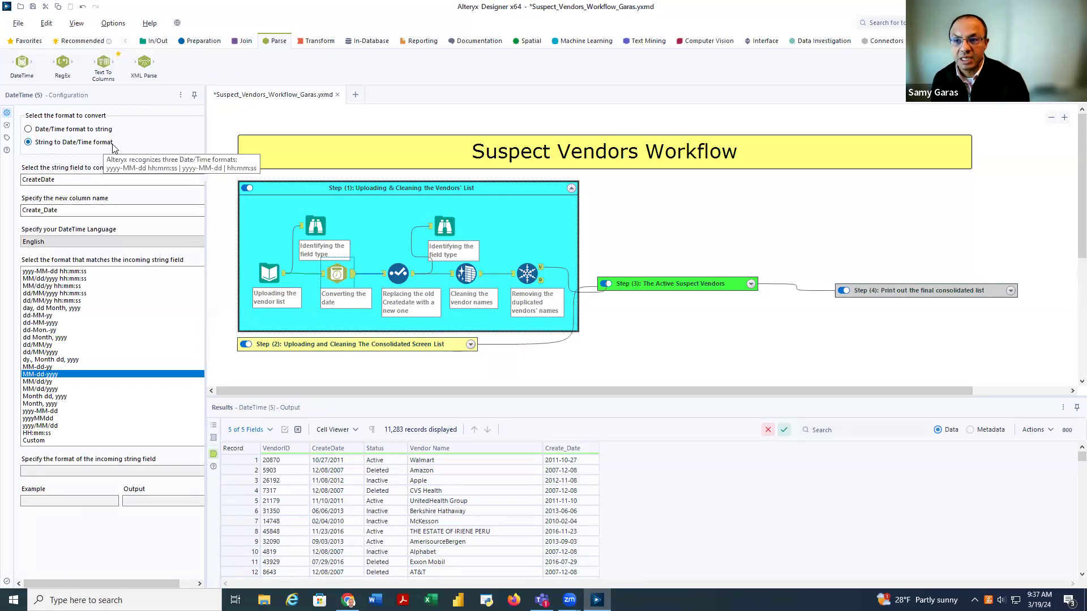
click(79, 179)
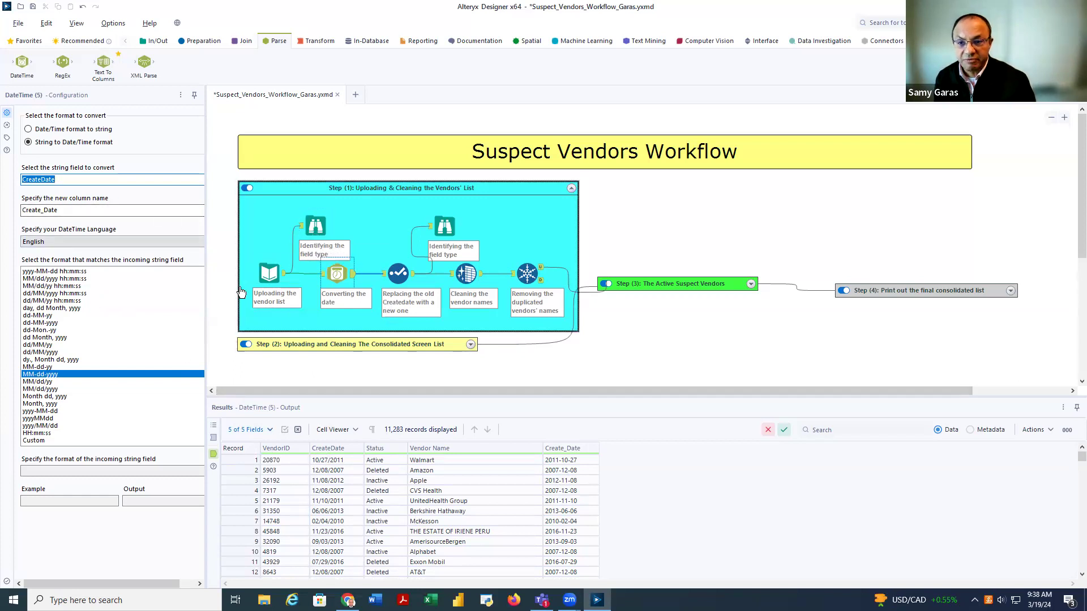
- Review the annotations of the Input Data tool, the first Browse tool and the DateTime tool in the Step (1) container
click(272, 276)
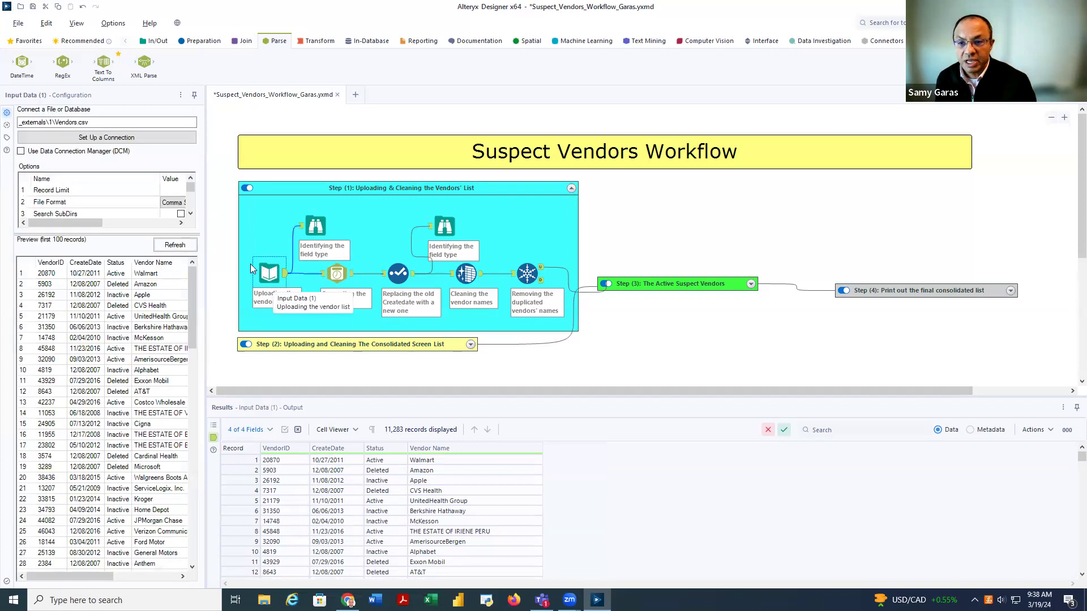
click(7, 138)
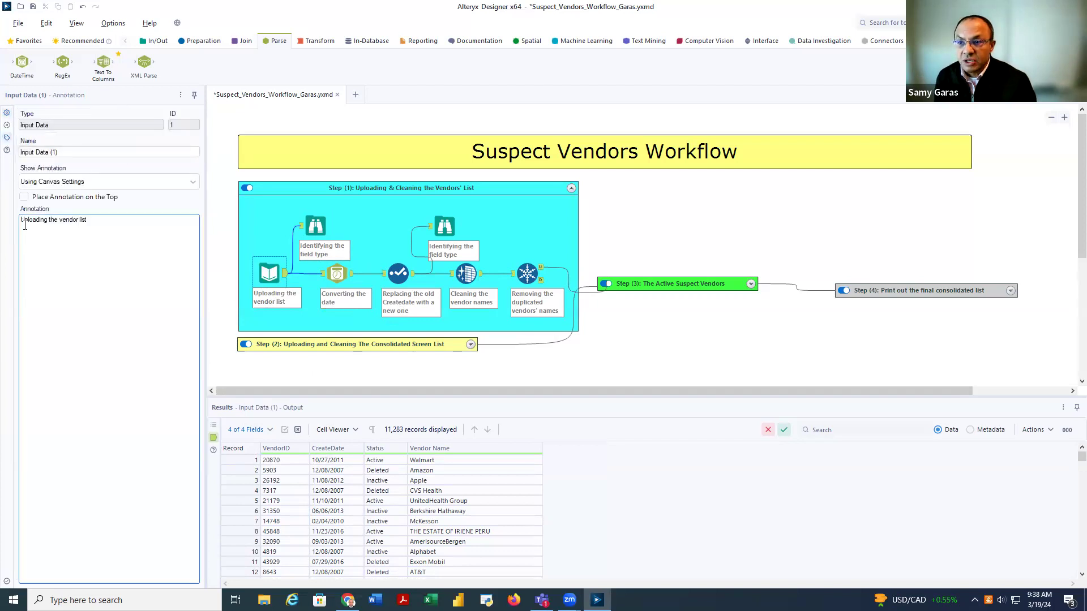
triple_click(46, 225)
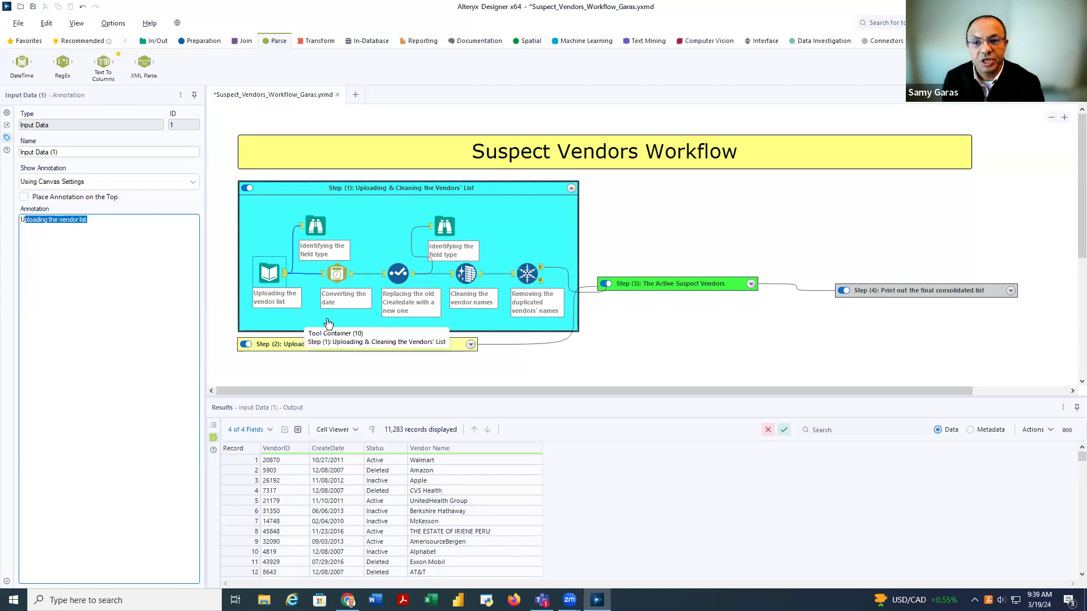
click(301, 248)
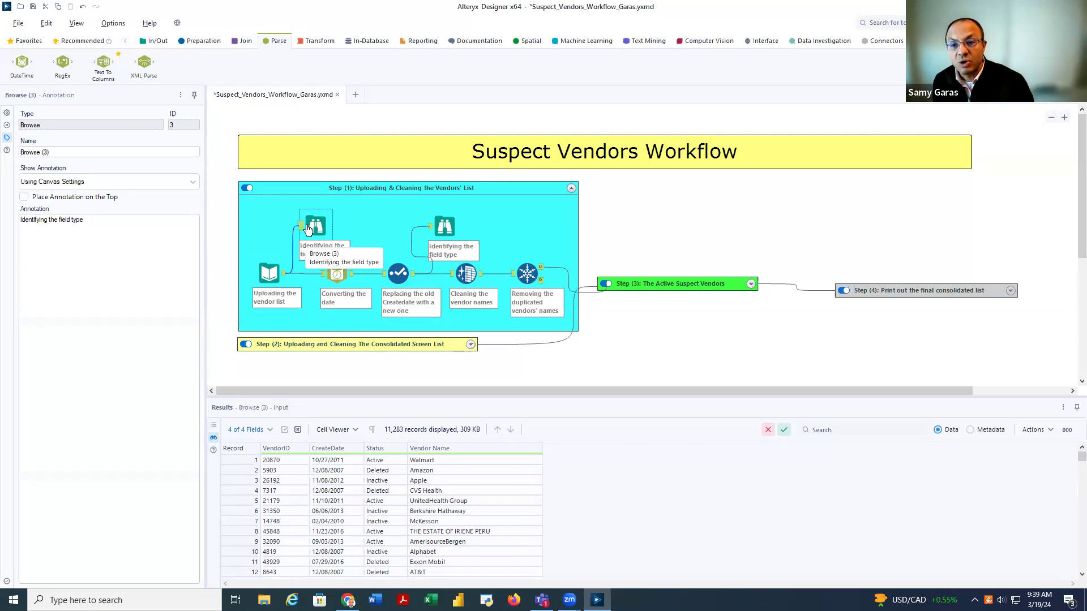
click(90, 227)
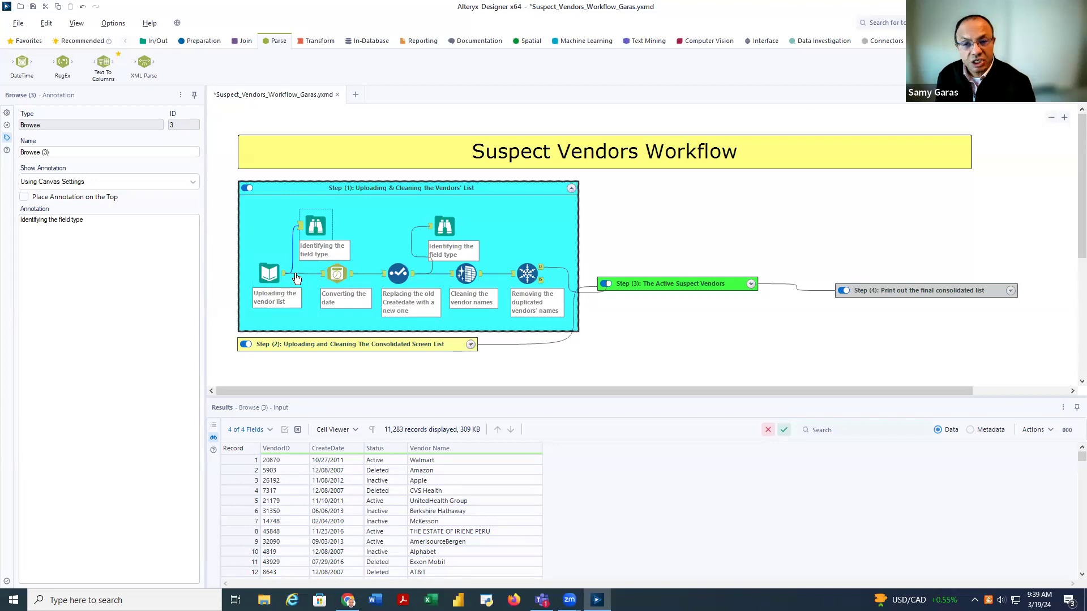
click(333, 283)
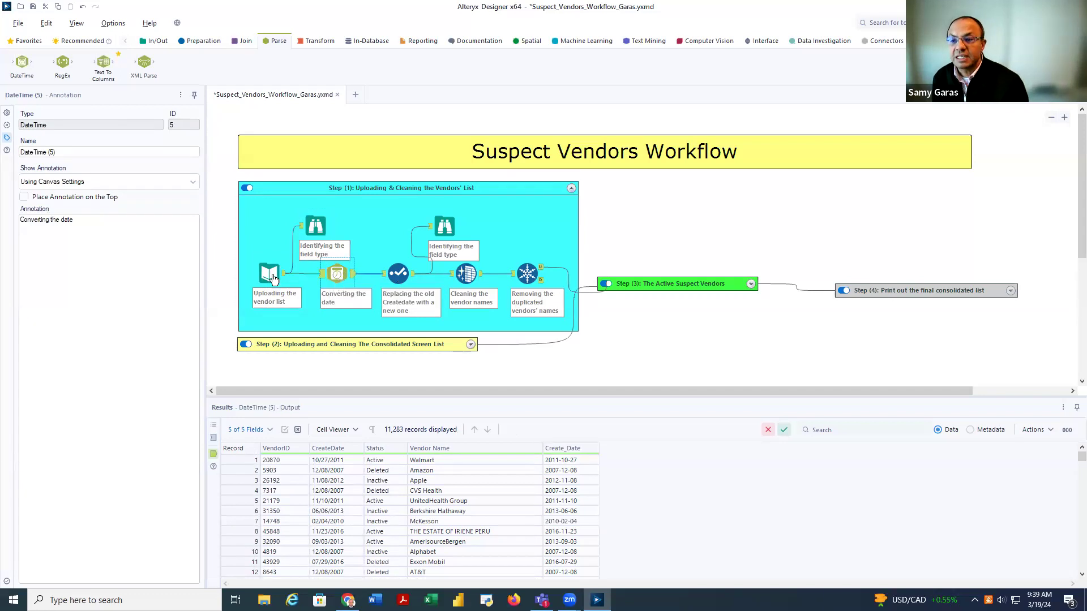
- Compare the annotations and output records of the DateTime and Select tools in the Step (1) container
click(71, 229)
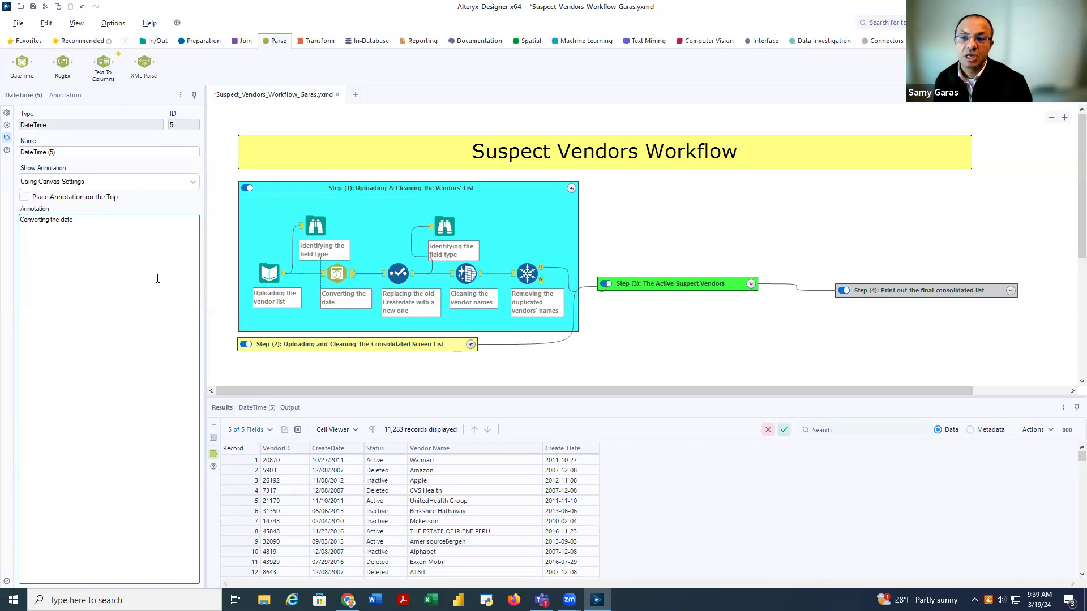
click(401, 275)
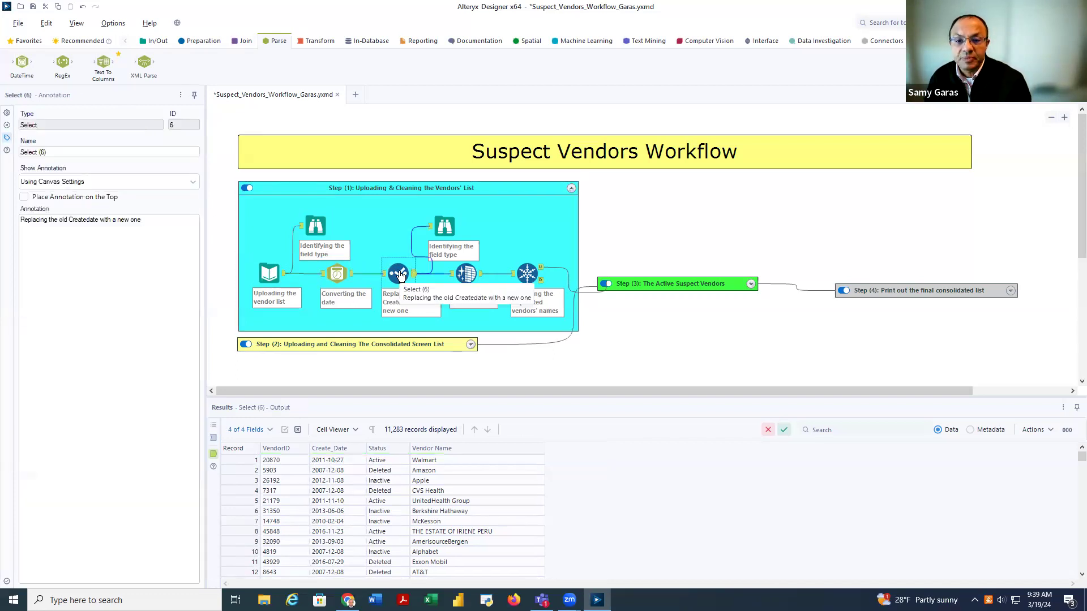
click(340, 286)
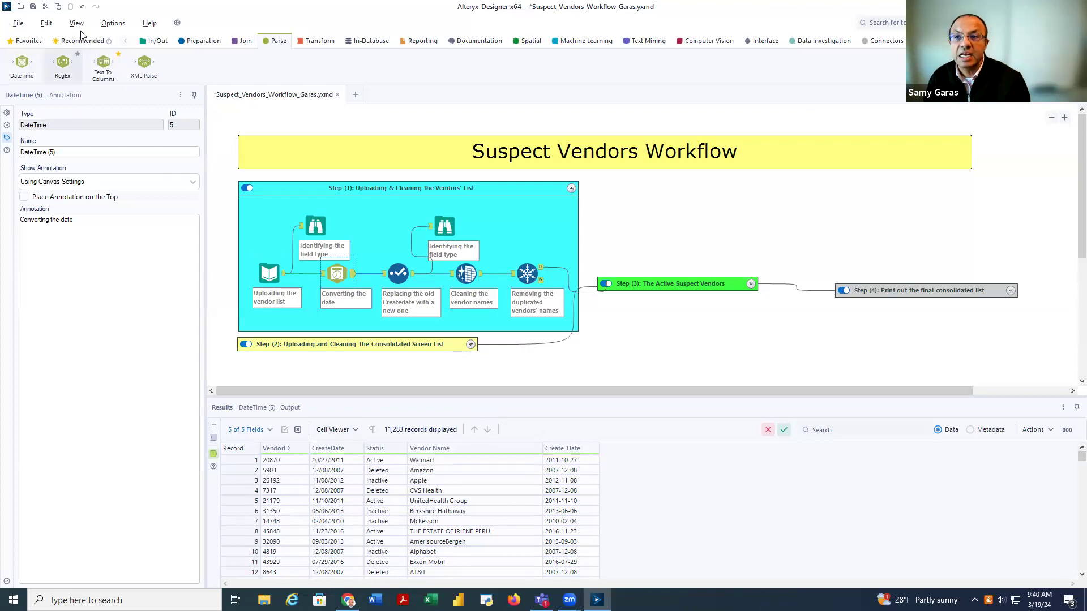
- Show the Preparation tools and examine the Select tool's field selection and annotation for replacing the old CreateDate field
click(202, 42)
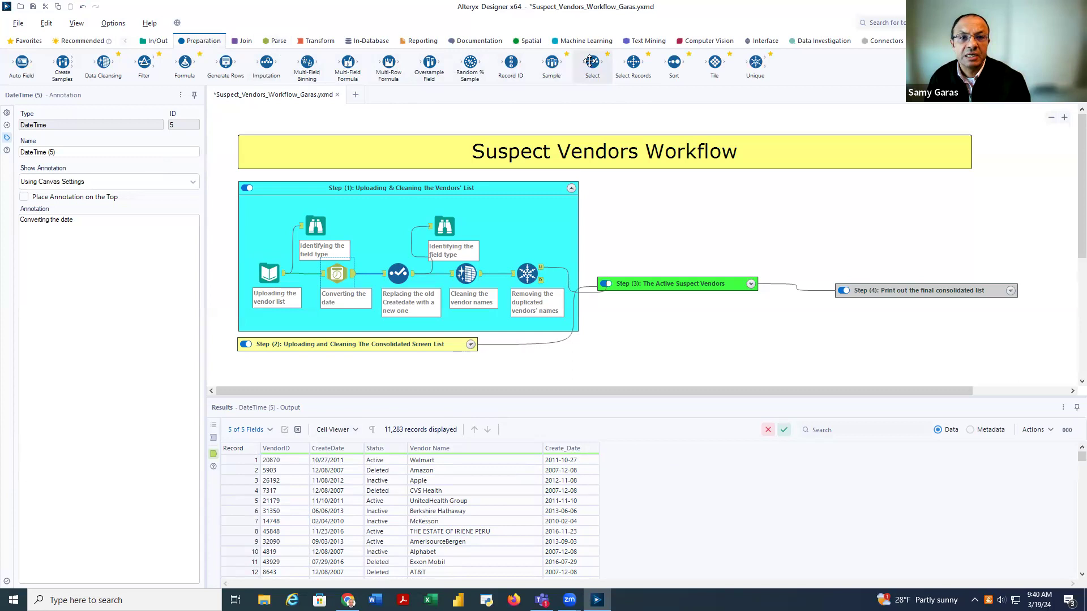
click(403, 274)
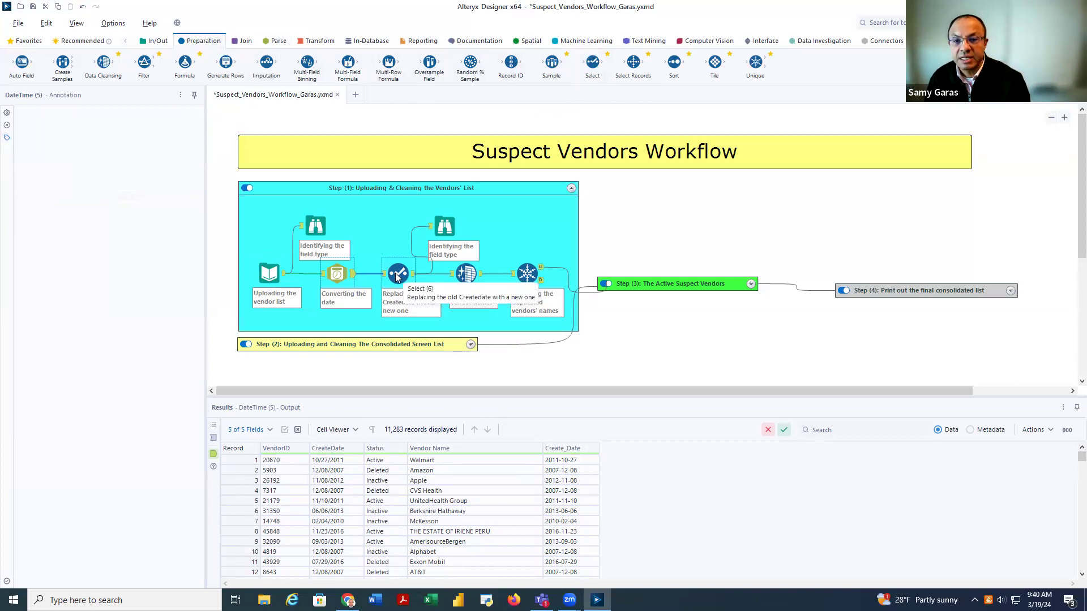
click(6, 113)
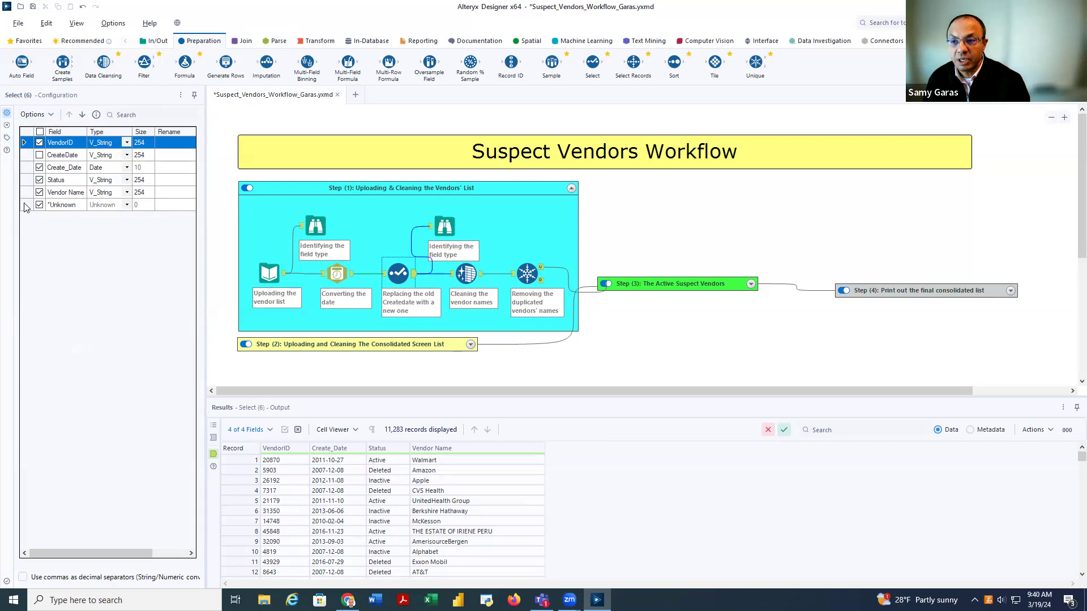
click(39, 167)
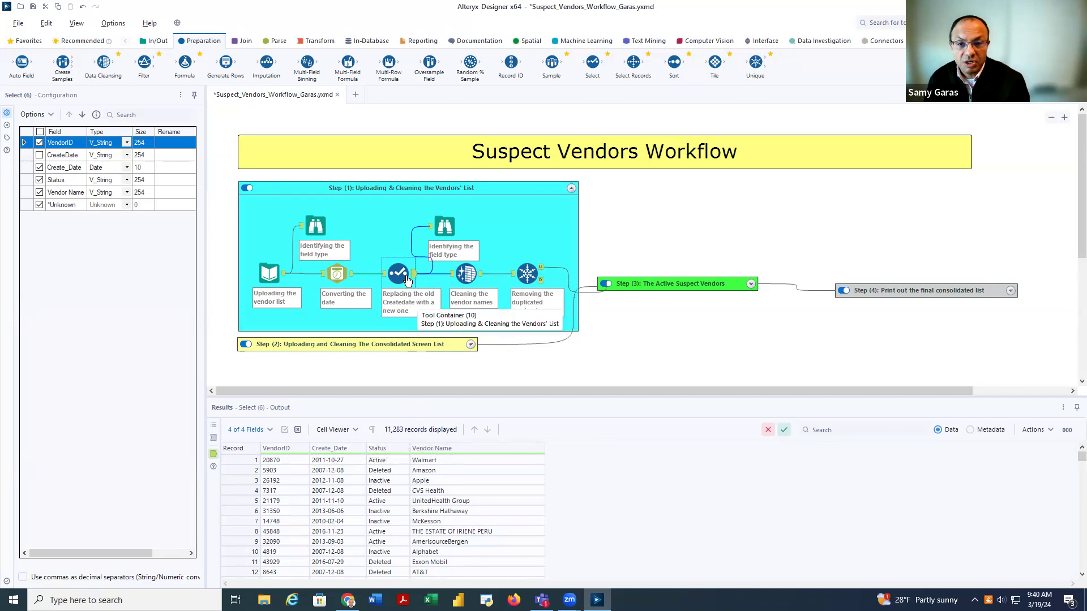
click(7, 138)
click(20, 221)
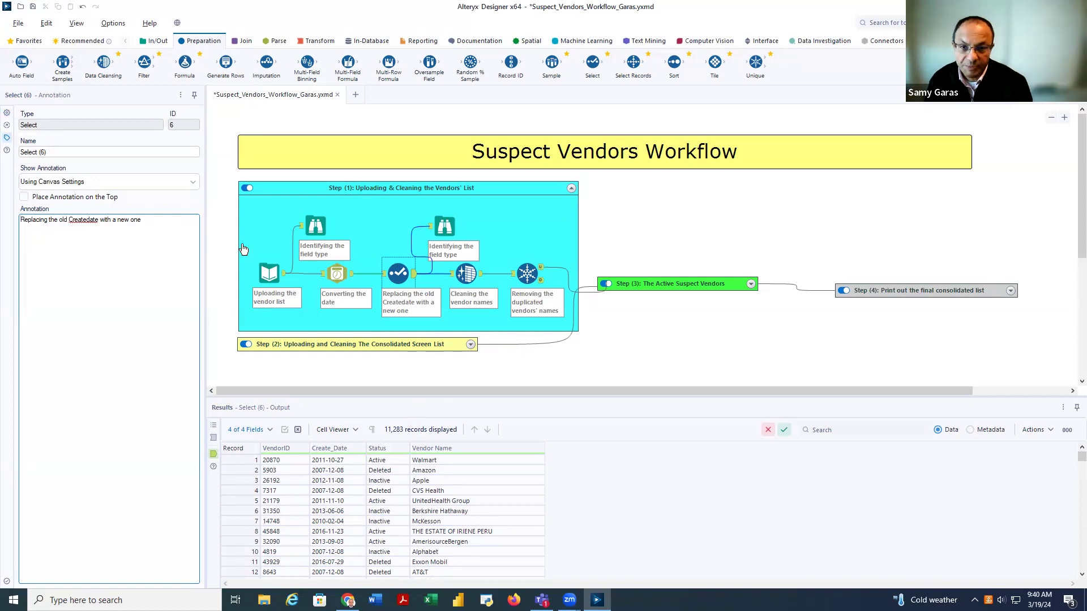
- Show the In/Out tools and examine the data profile of the second Browse tool, connected after the Select tool
click(444, 229)
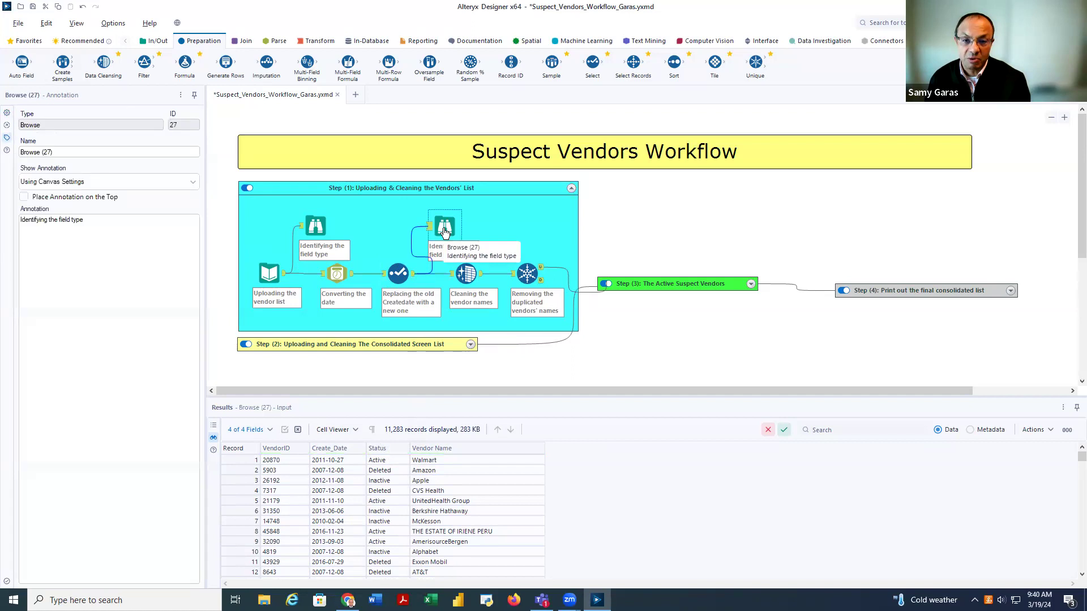
click(159, 40)
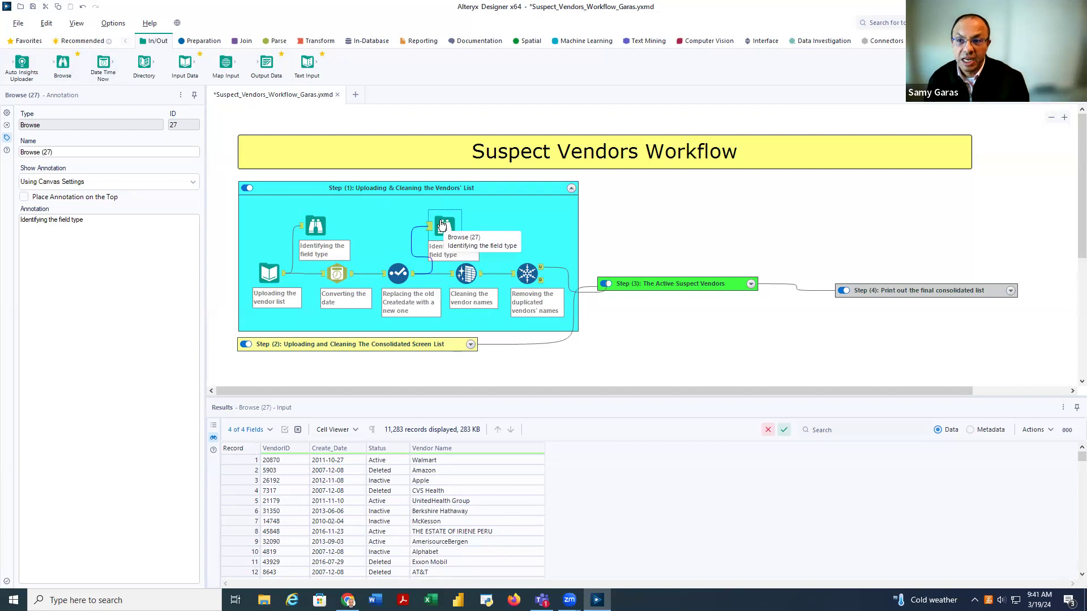
click(7, 113)
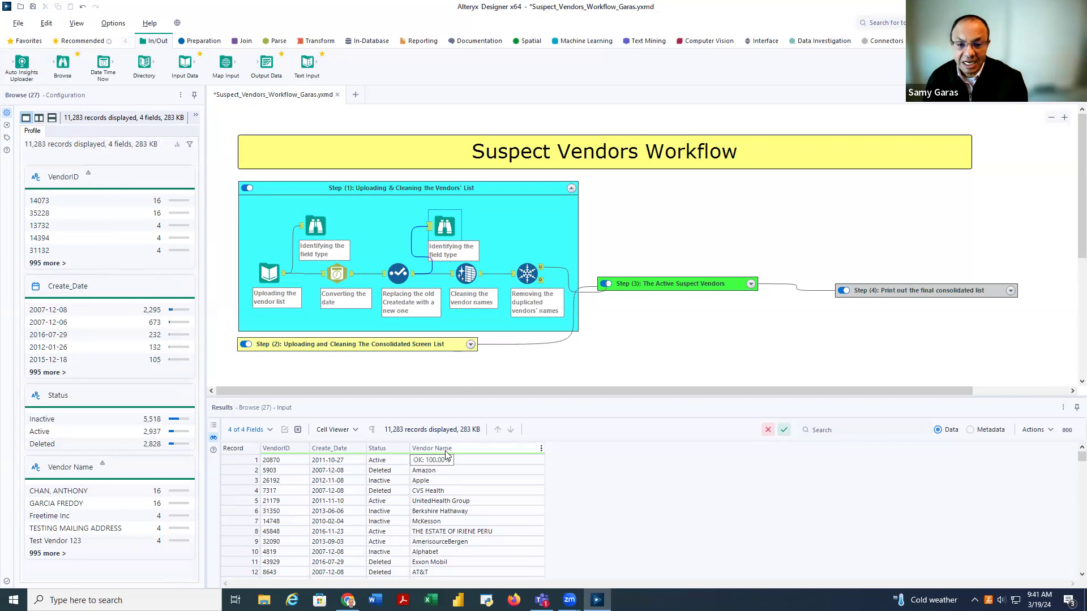
- Examine the Data Cleansing tool's options for cleaning Vendor Name and its annotation, showing the Preparation tools it belongs to
click(466, 275)
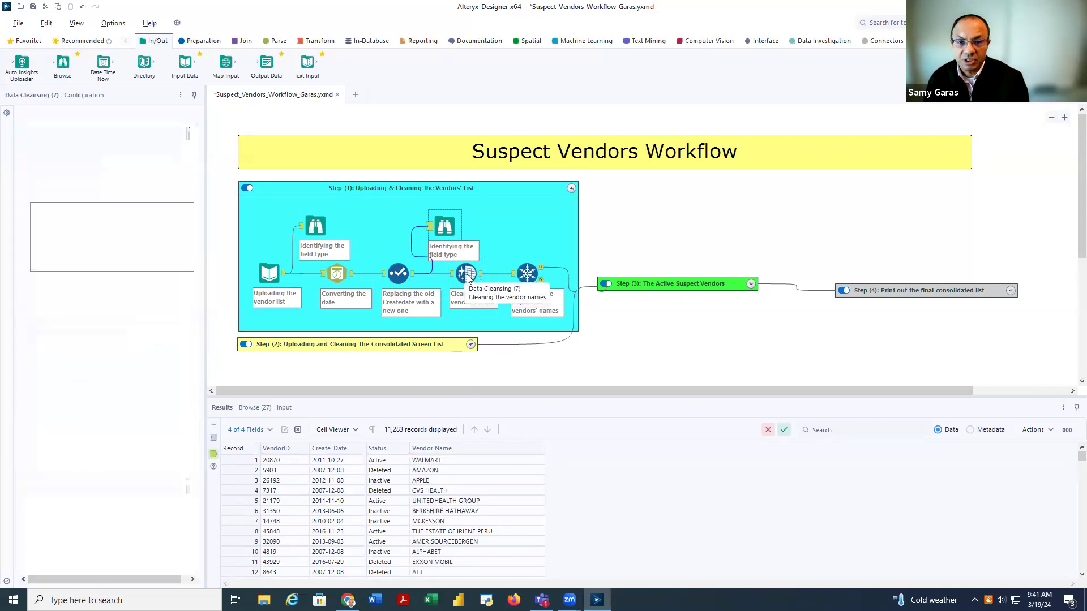
click(191, 40)
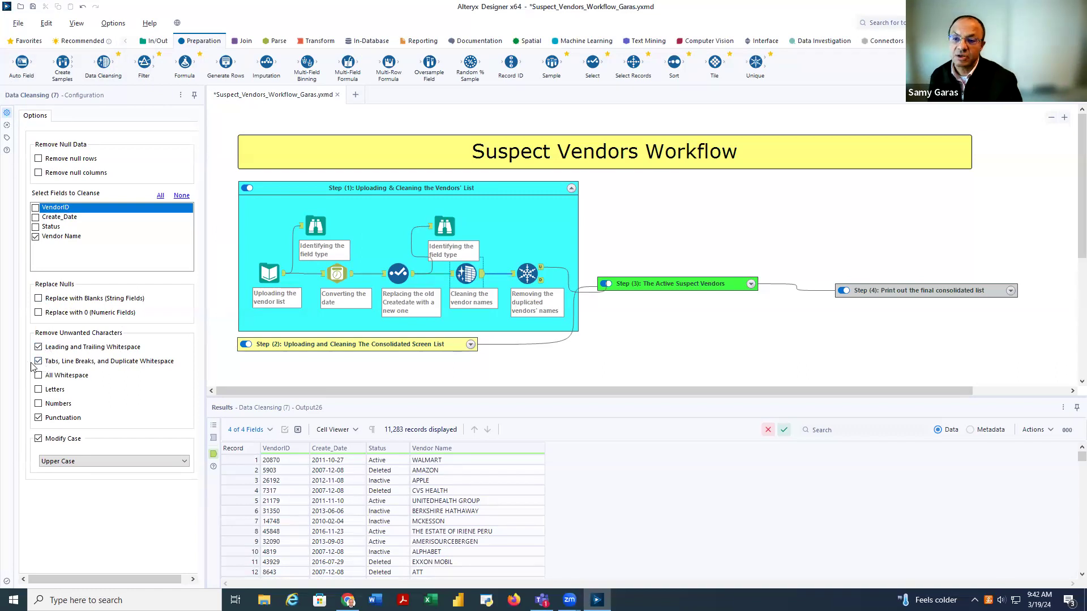
click(37, 417)
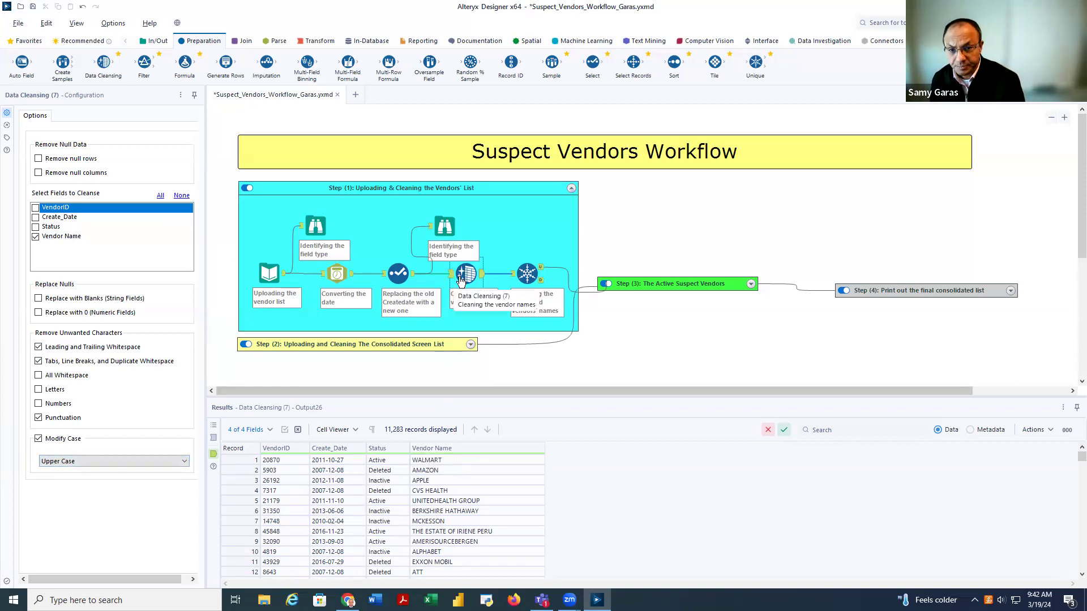
click(7, 137)
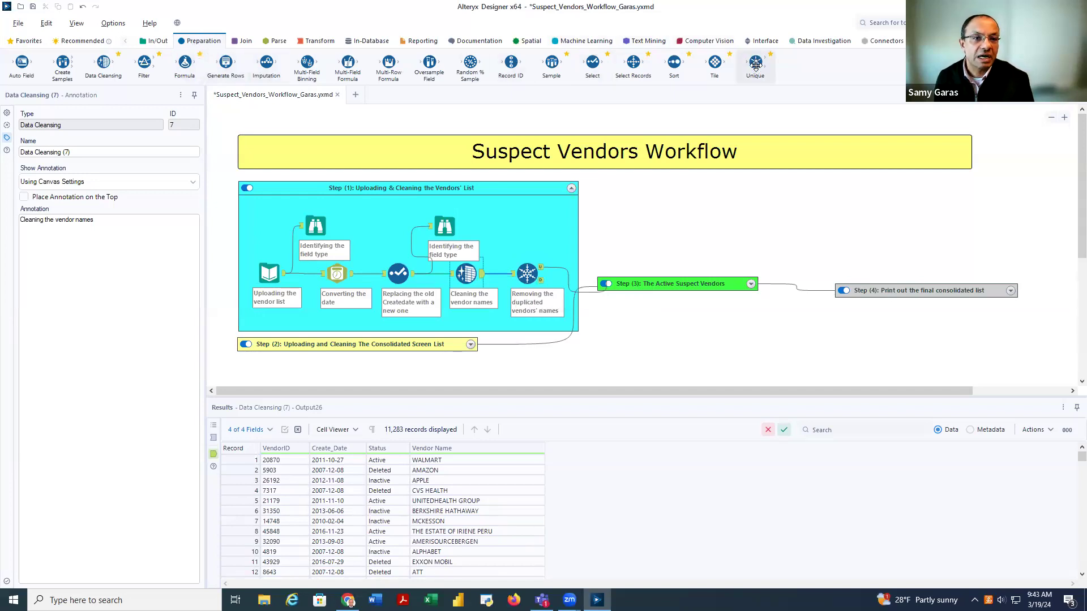
- Examine the Unique tool's annotation and column configuration, and show its duplicates output
click(528, 279)
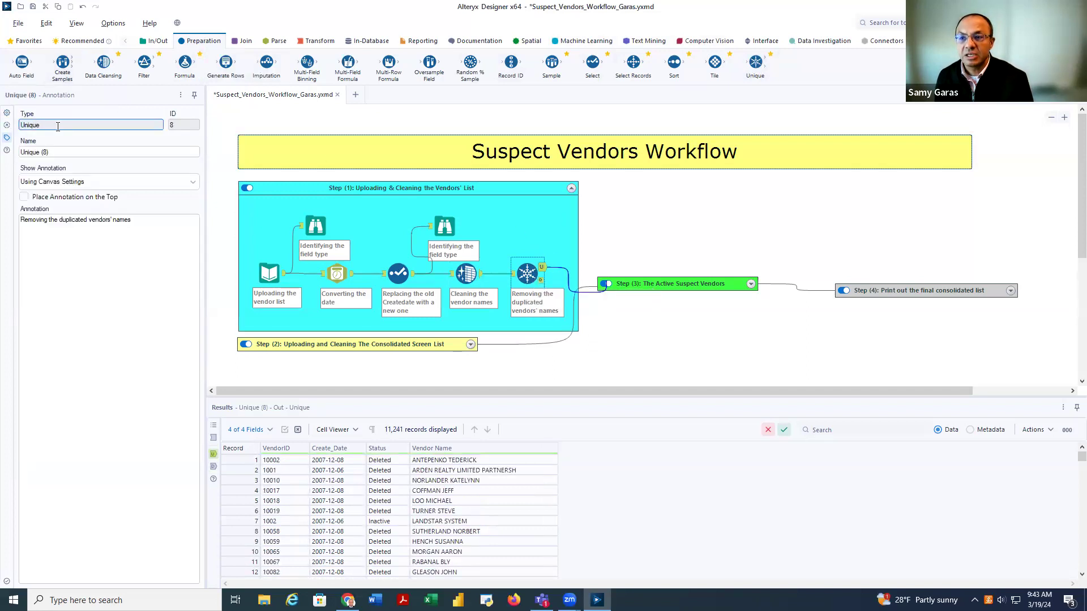
click(7, 113)
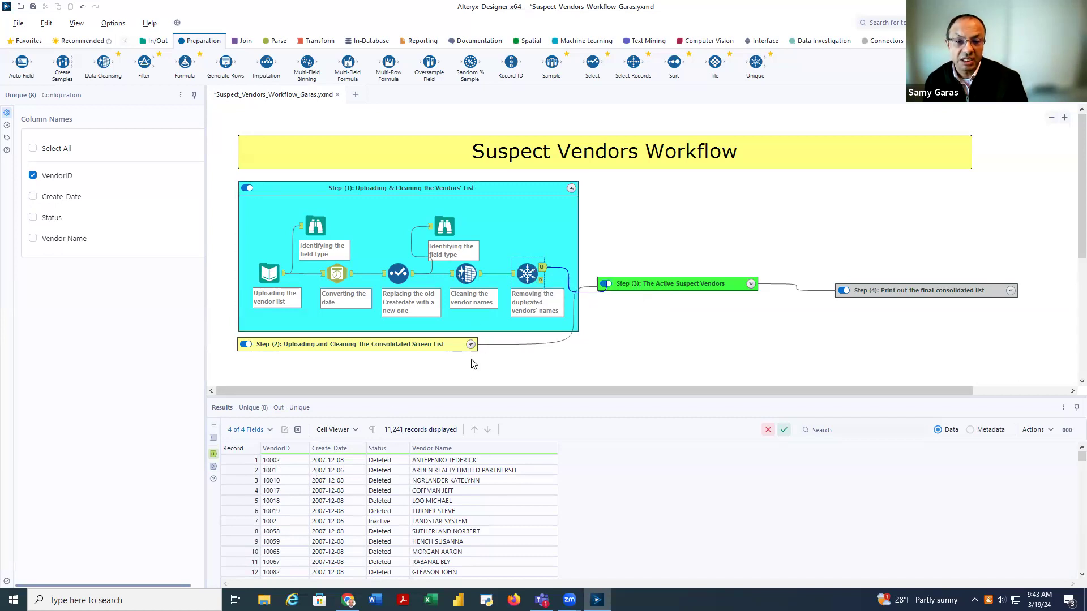
click(543, 281)
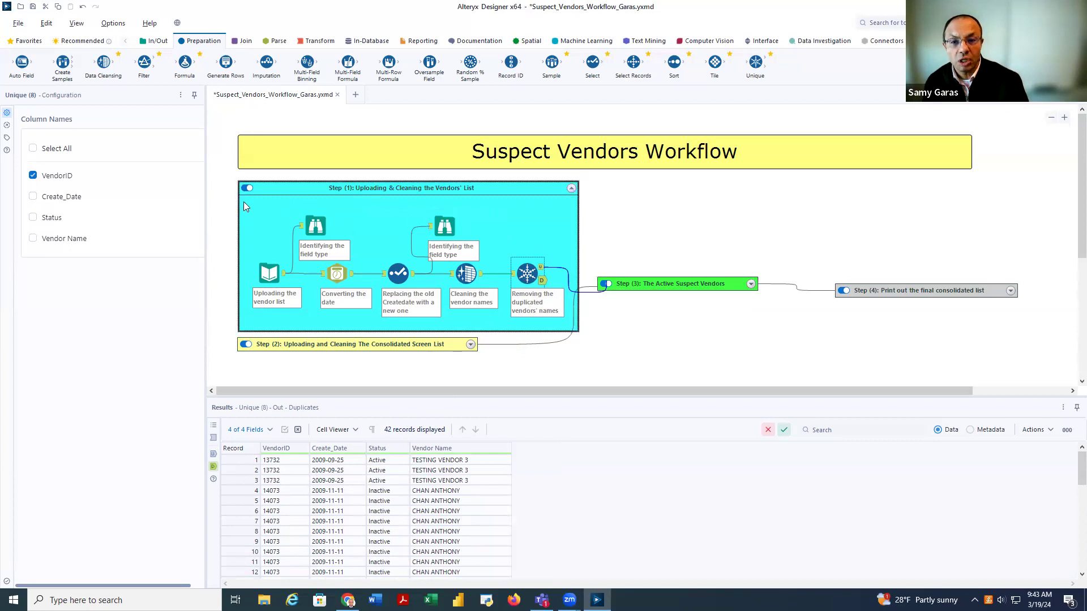
- Select all the tools inside the Step (1) container and show the commands available for the container
drag(257, 208, 572, 318)
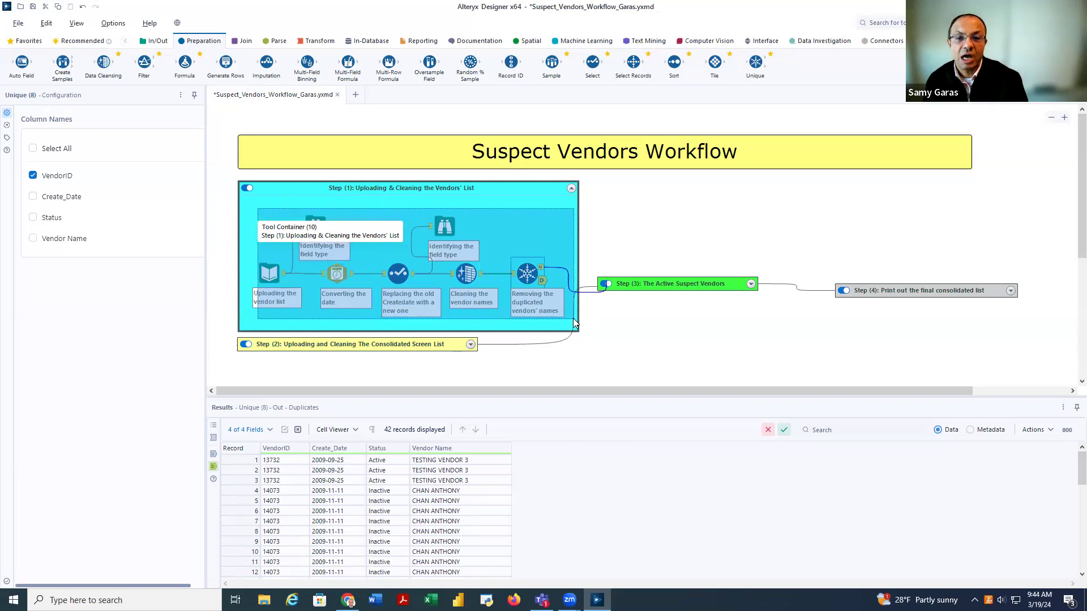
click(573, 318)
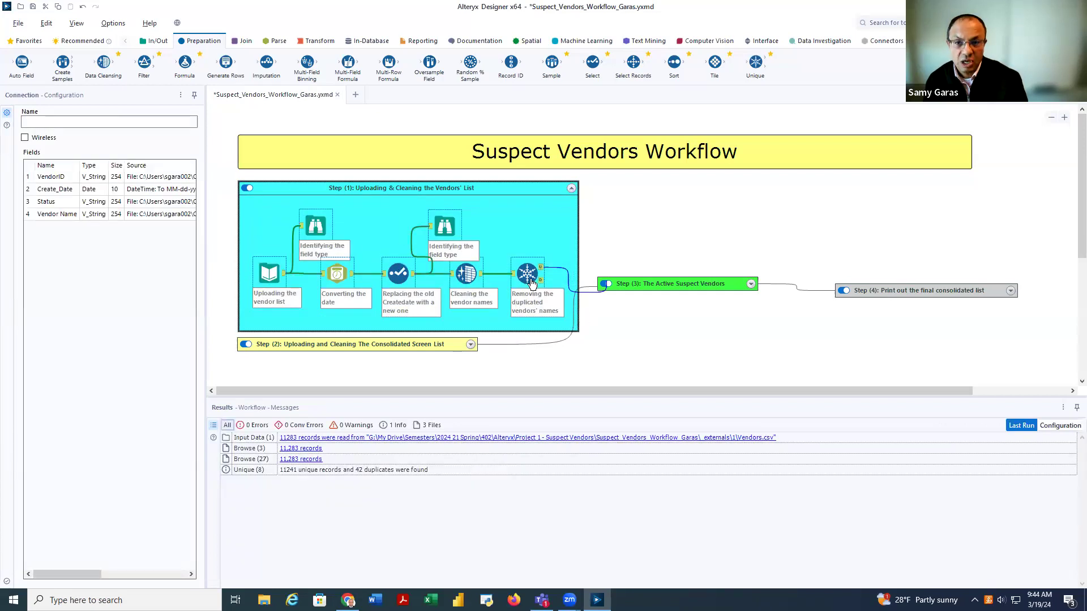
right_click(485, 232)
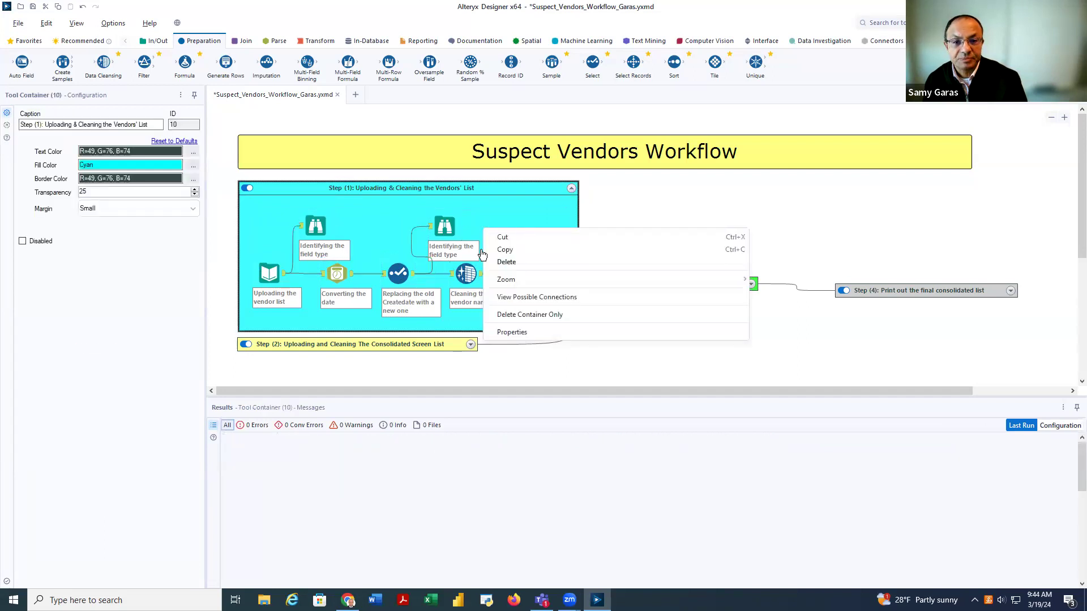
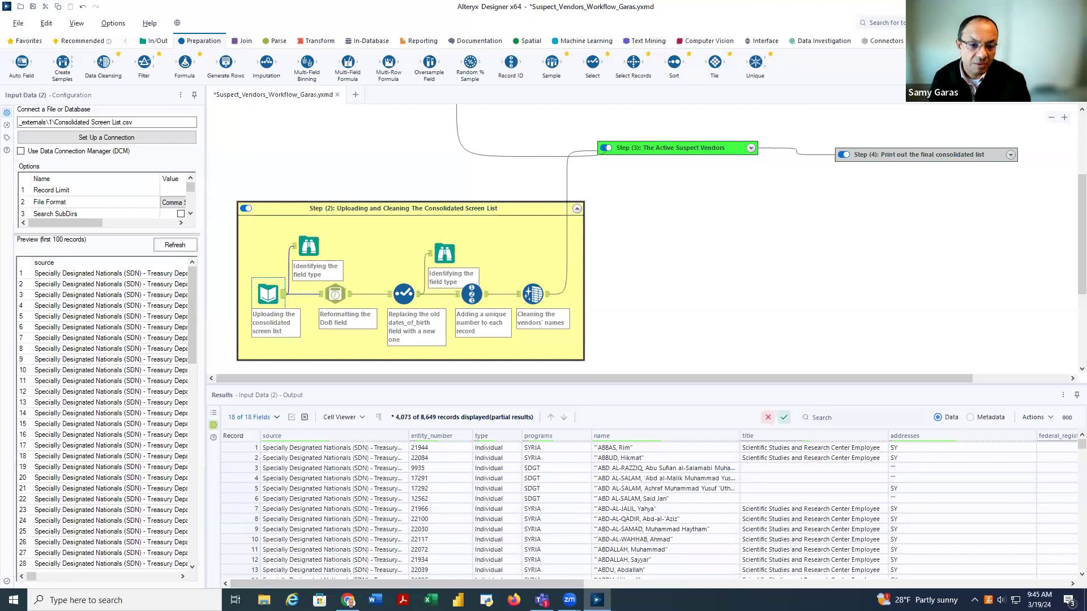
- Examine the columns of the consolidated screen list in the Step (2) Input Data results, from source through places_of_birth
drag(503, 584, 536, 584)
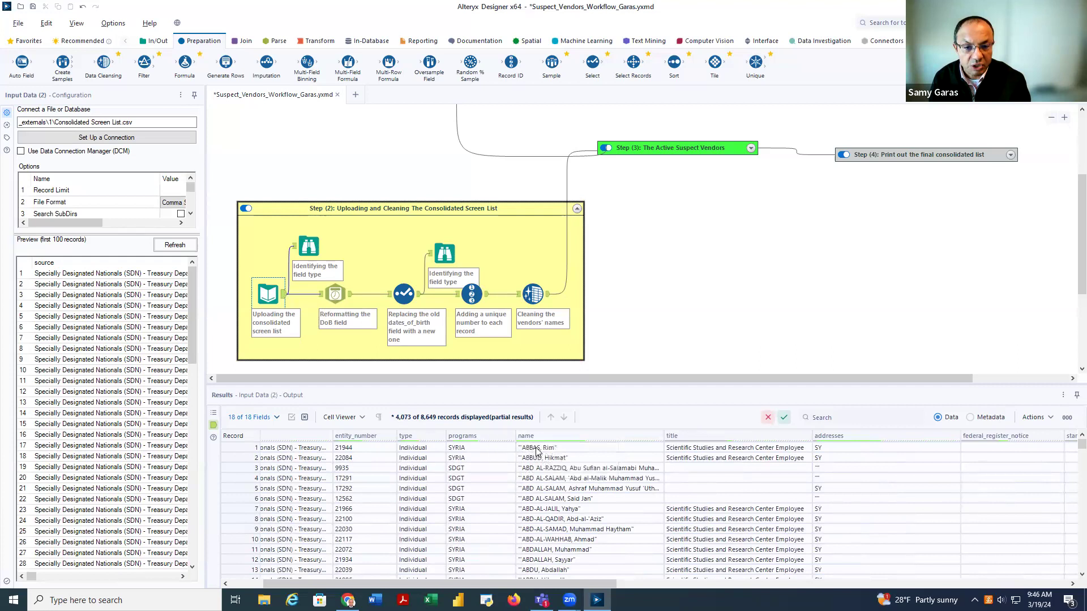
drag(520, 584, 600, 584)
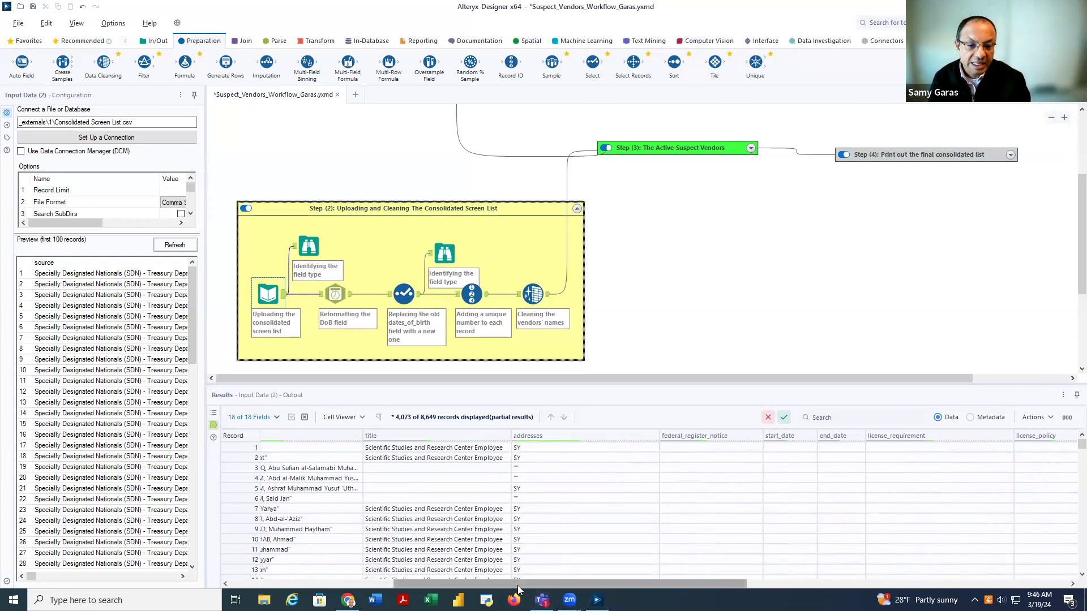
drag(515, 584, 733, 584)
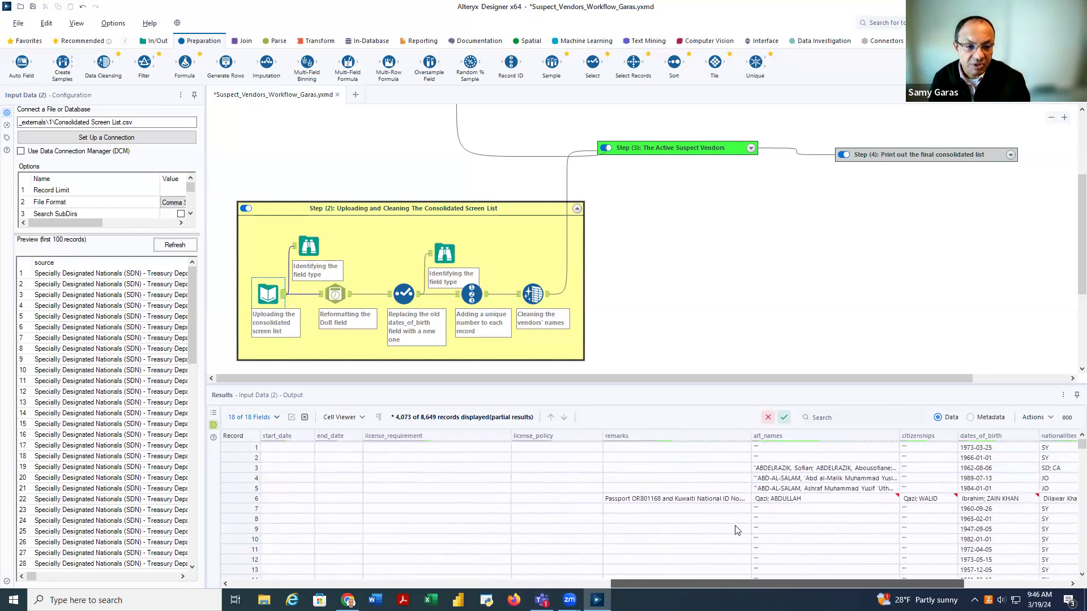
scroll(737, 531, right, 3)
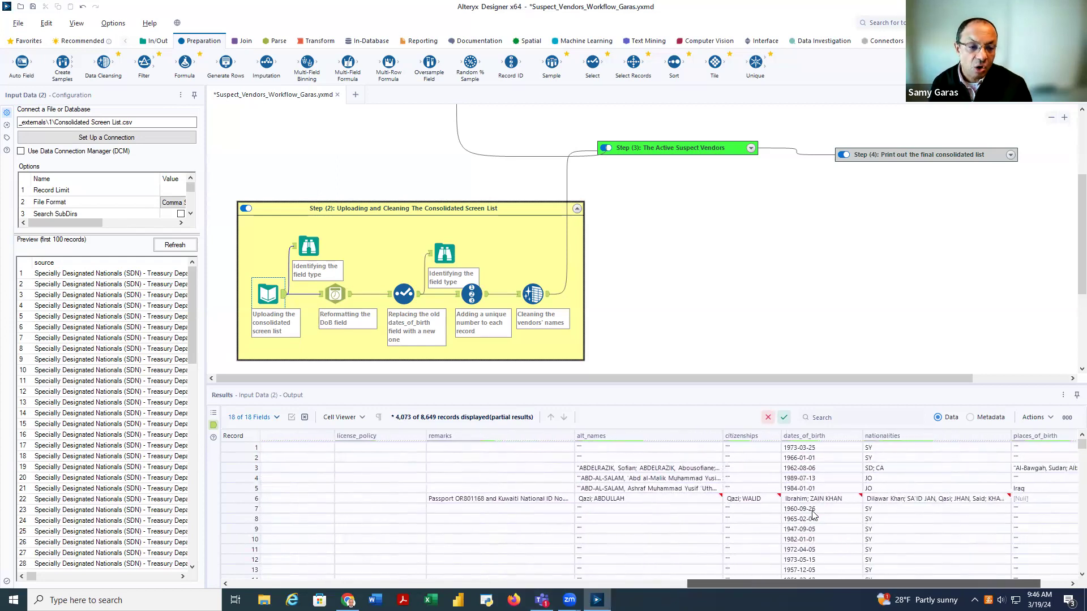
scroll(793, 492, right, 1)
mouse_move(766, 443)
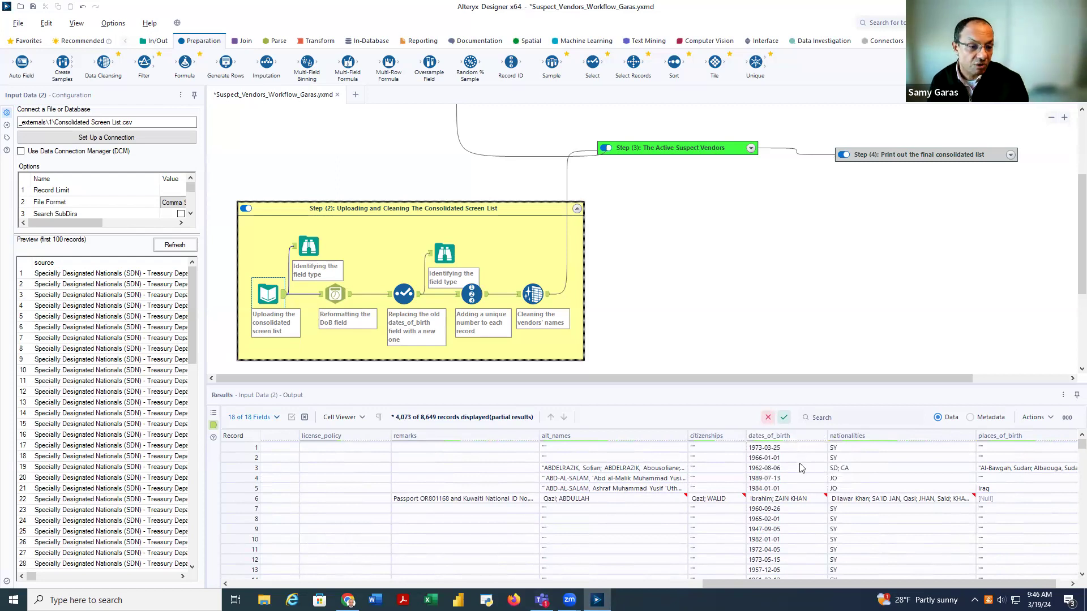
drag(863, 580, 904, 580)
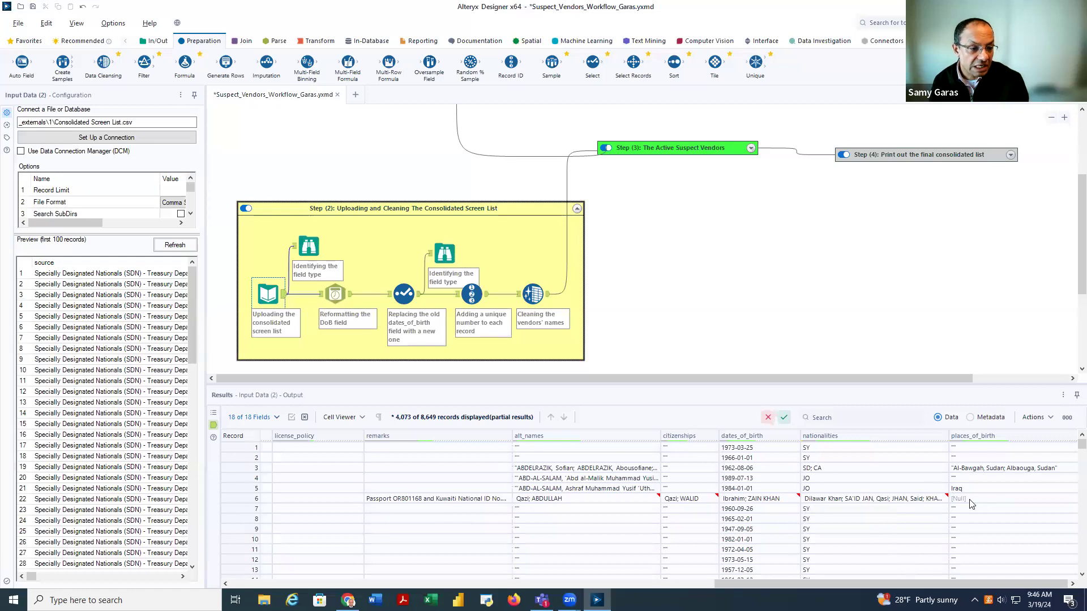
drag(942, 583, 437, 534)
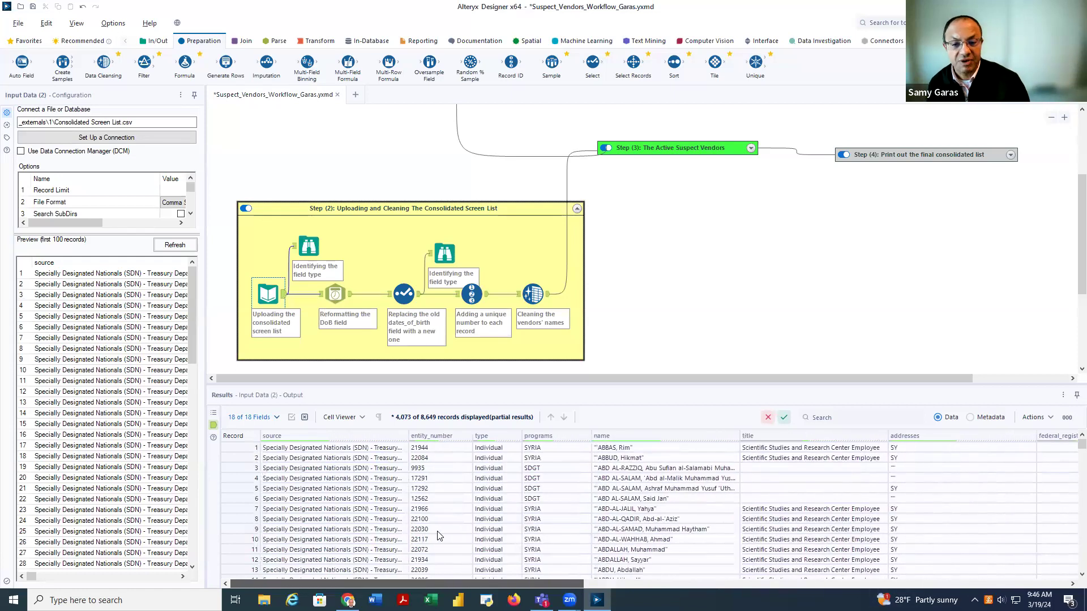
click(433, 531)
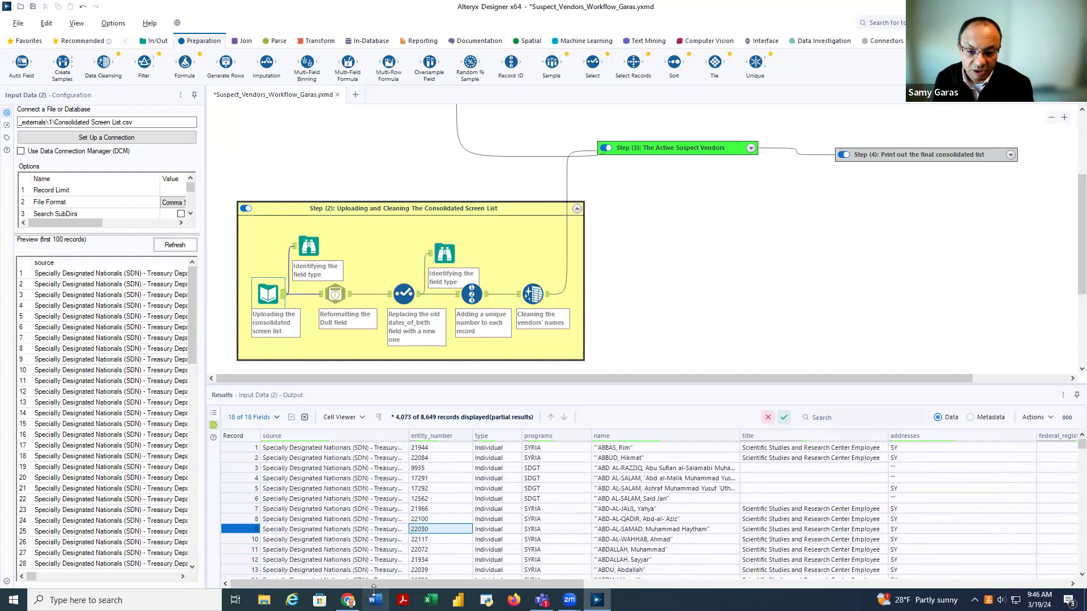
drag(372, 586, 856, 585)
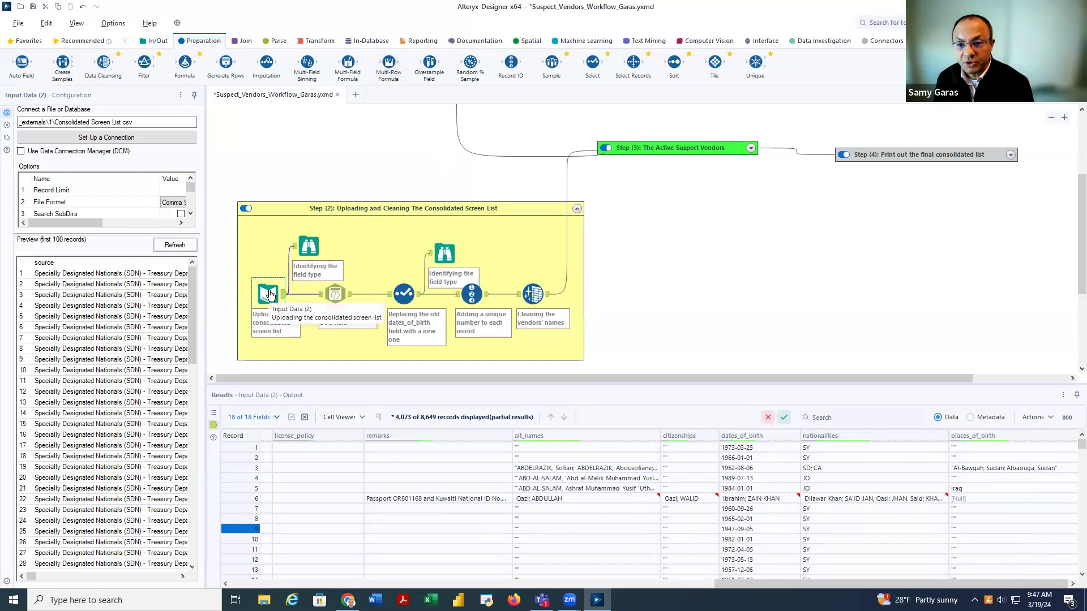
- Show the In/Out tools and review the supported file types for the consolidated screen list's connection, leaving the connection as it is
click(159, 42)
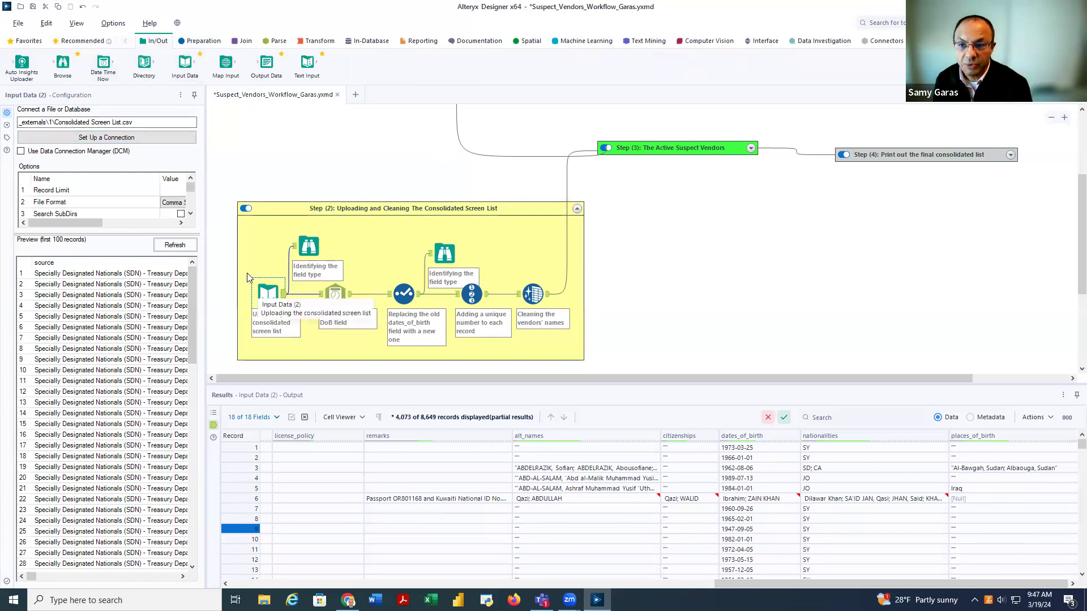
click(41, 138)
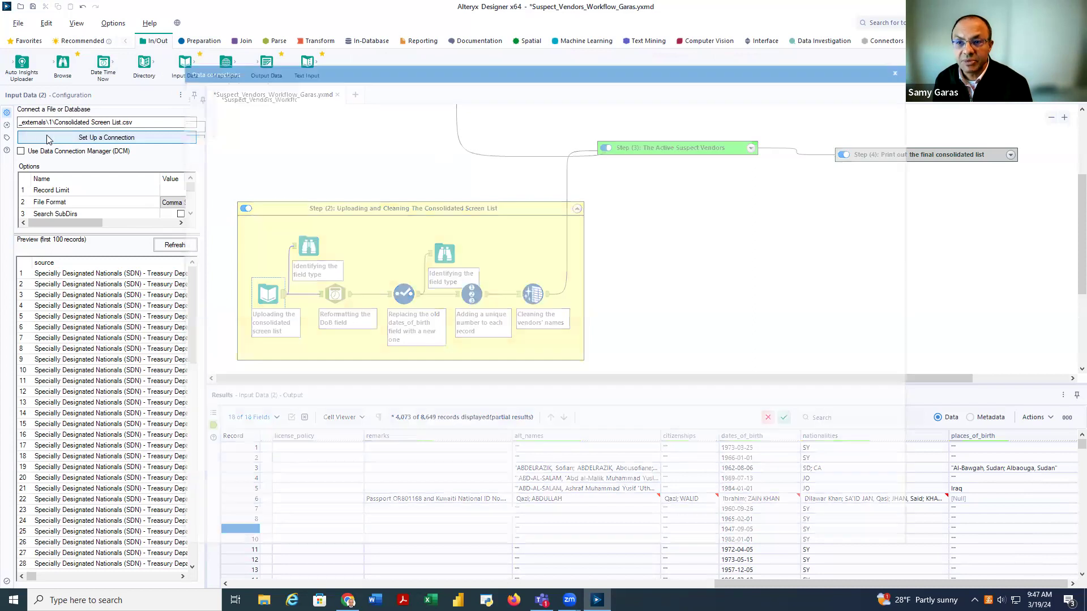
click(195, 139)
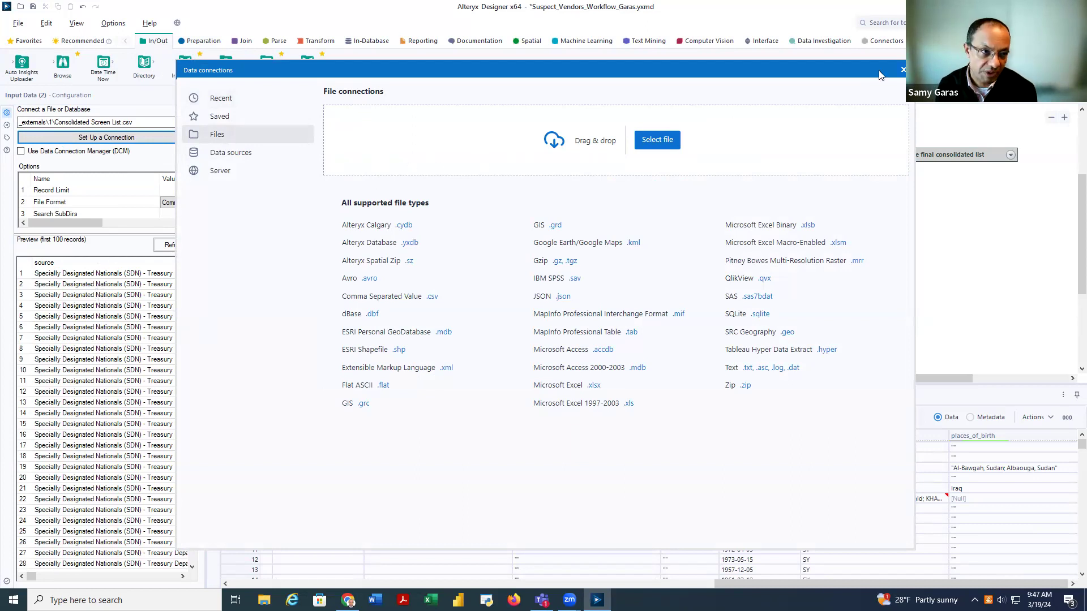
click(902, 72)
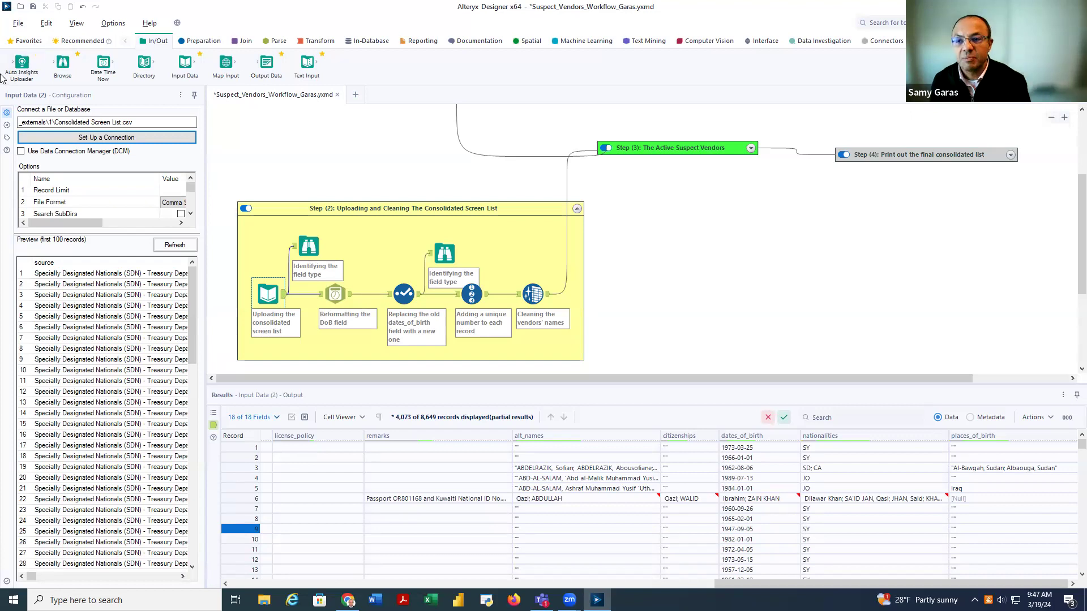
- Show the annotations of the Step (2) Input Data tool and of the first Browse tool connected to it
click(6, 138)
click(37, 234)
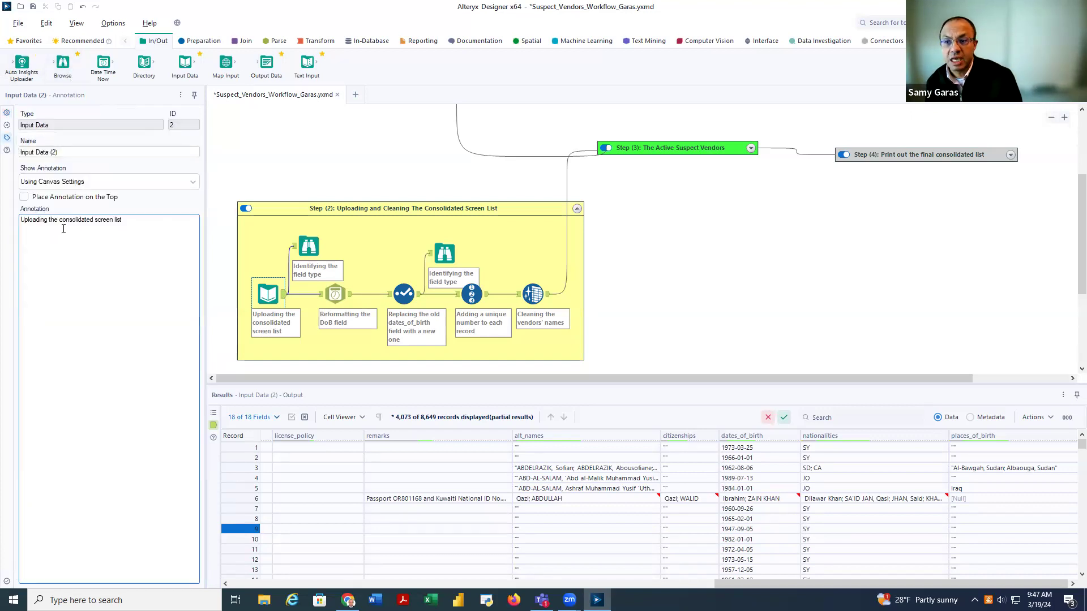
click(309, 247)
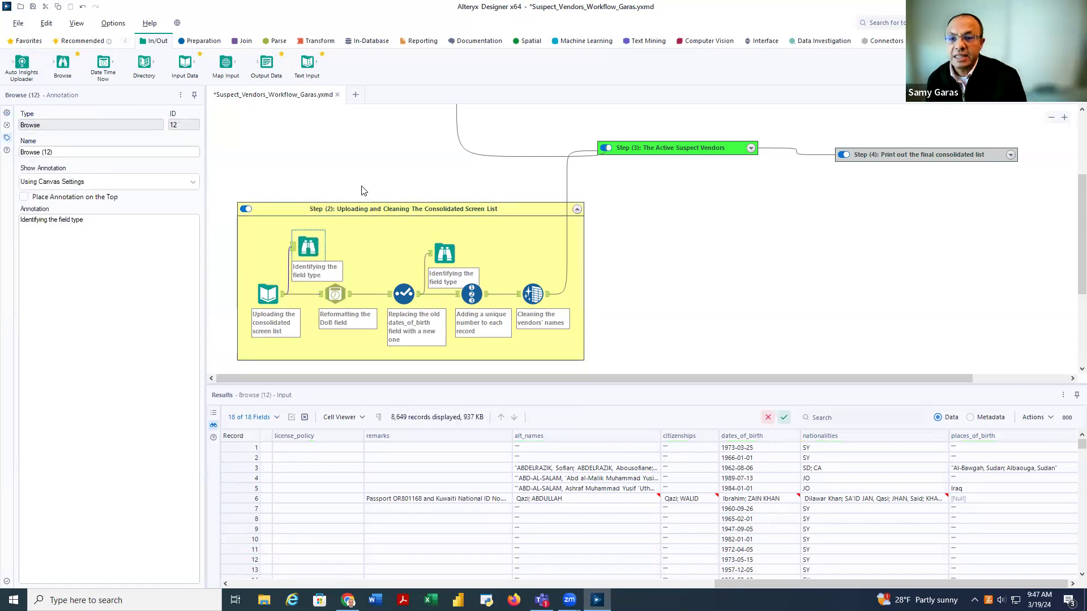
- Examine the field profiles in the first Step (2) Browse tool's configuration, from source through dates_of_birth and places_of_birth
click(7, 112)
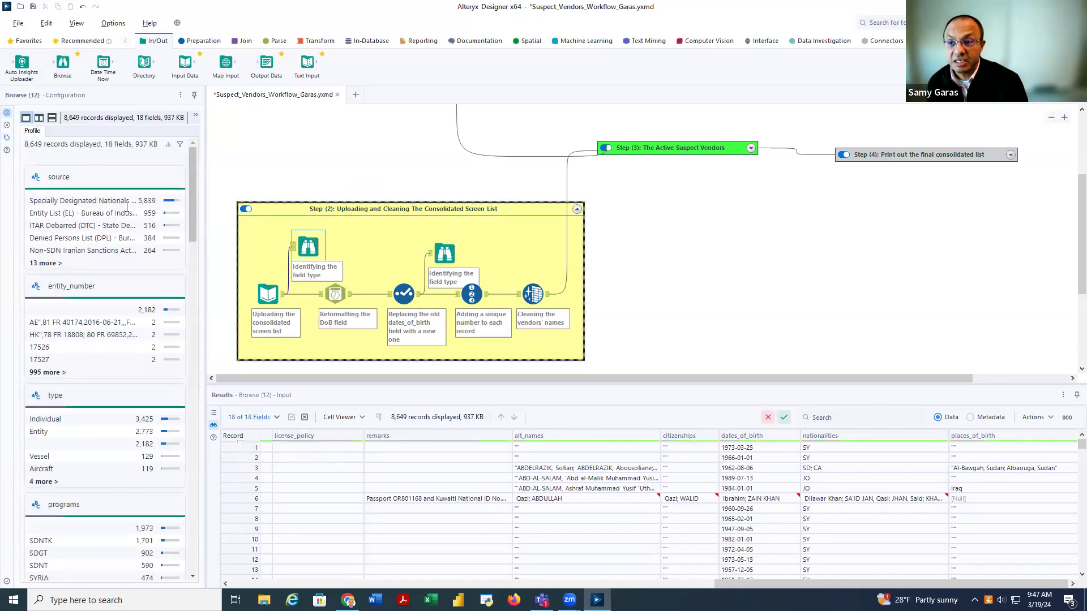
scroll(107, 245, down, 15)
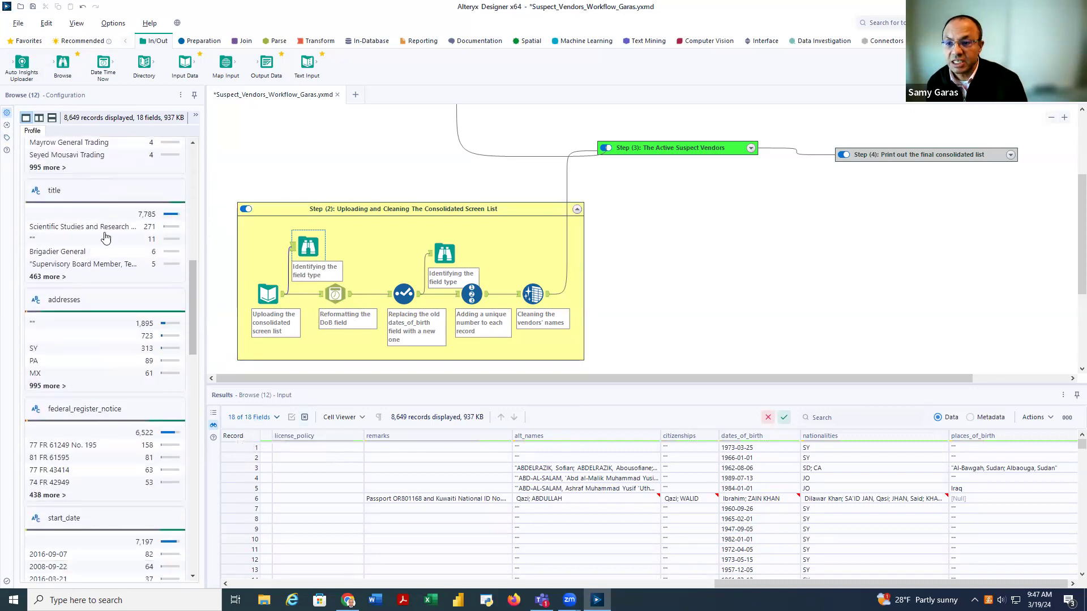
scroll(105, 237, down, 10)
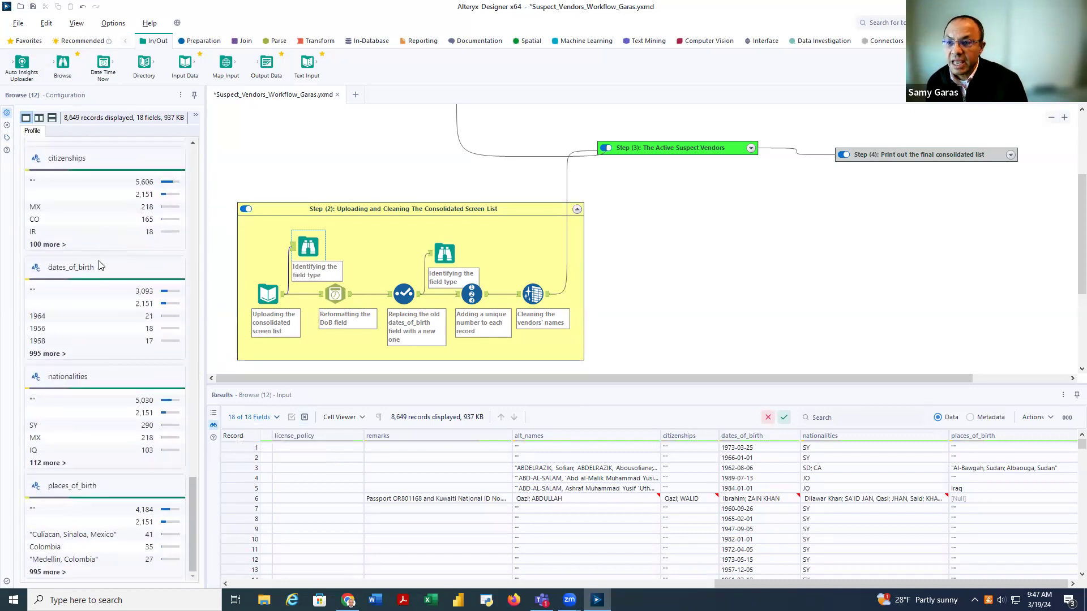
scroll(101, 261, up, 6)
scroll(94, 252, up, 10)
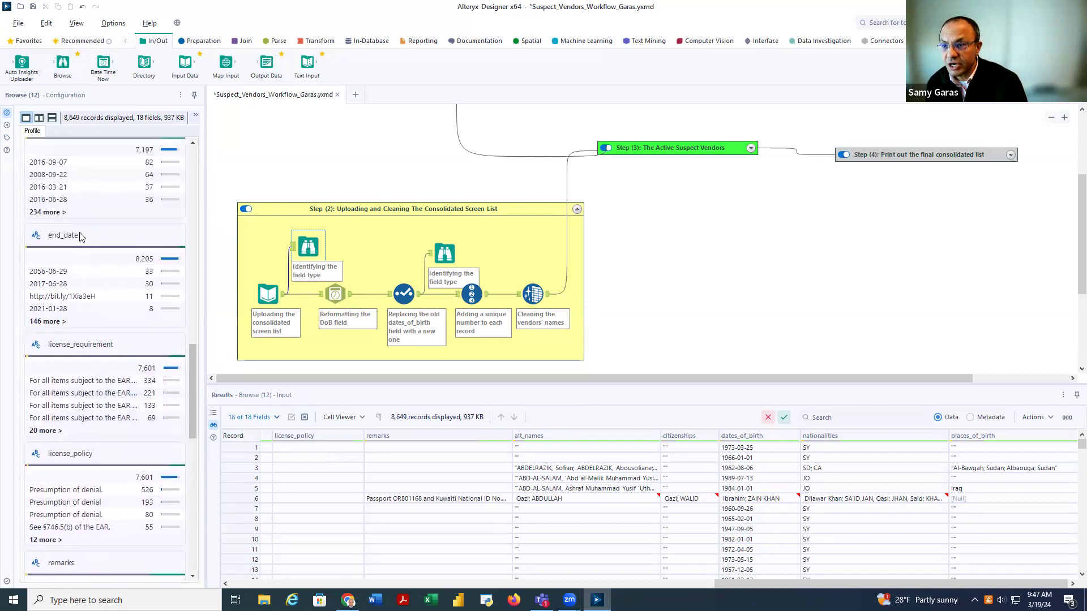
scroll(81, 237, up, 5)
scroll(80, 237, up, 8)
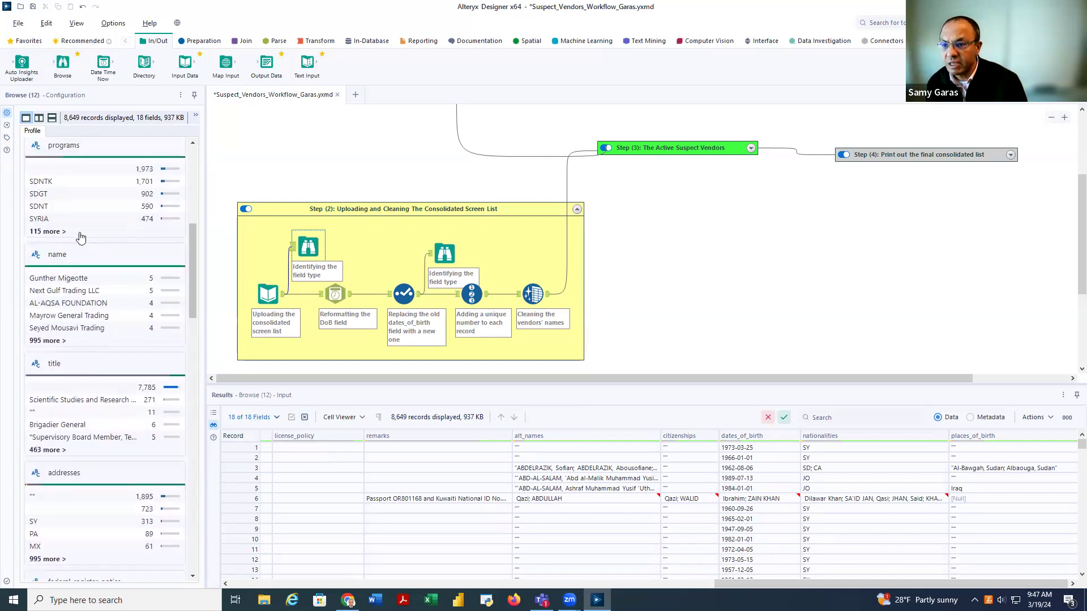
scroll(64, 237, down, 4)
scroll(52, 237, down, 5)
scroll(53, 237, down, 6)
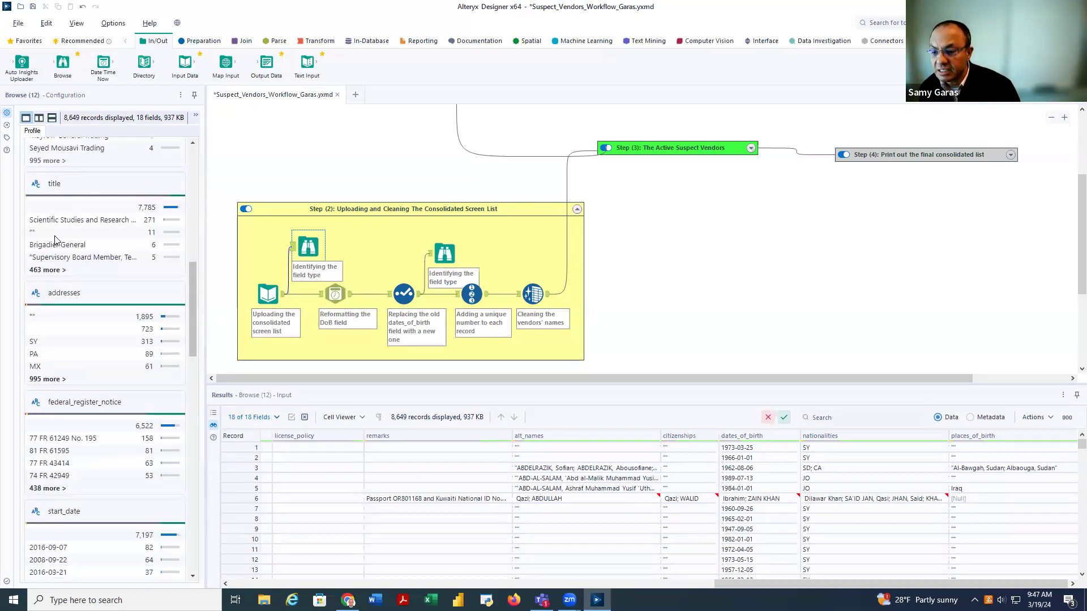
scroll(59, 238, down, 8)
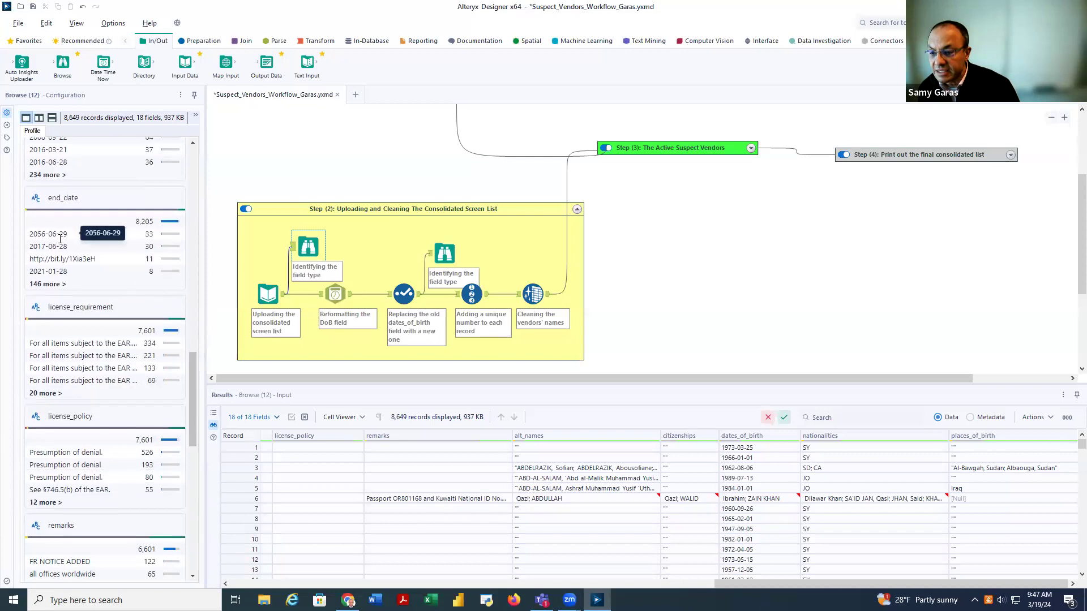
scroll(61, 246, down, 2)
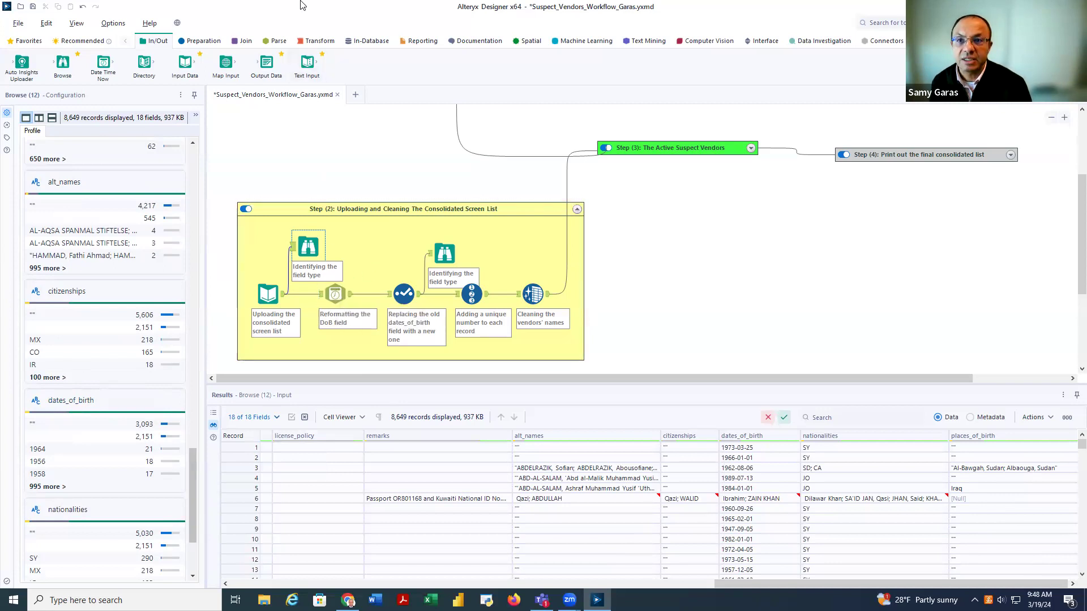
- Show the Parse tools, review the DateTime tool's dates_of_birth conversion settings, and view the Date_of_Birth column in its output
click(272, 42)
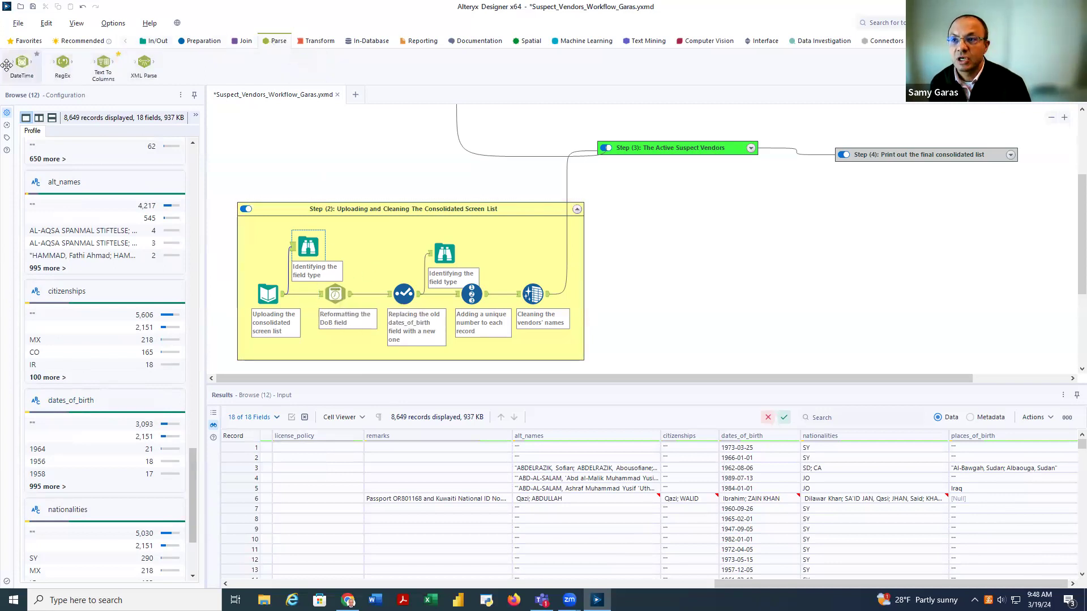
click(335, 292)
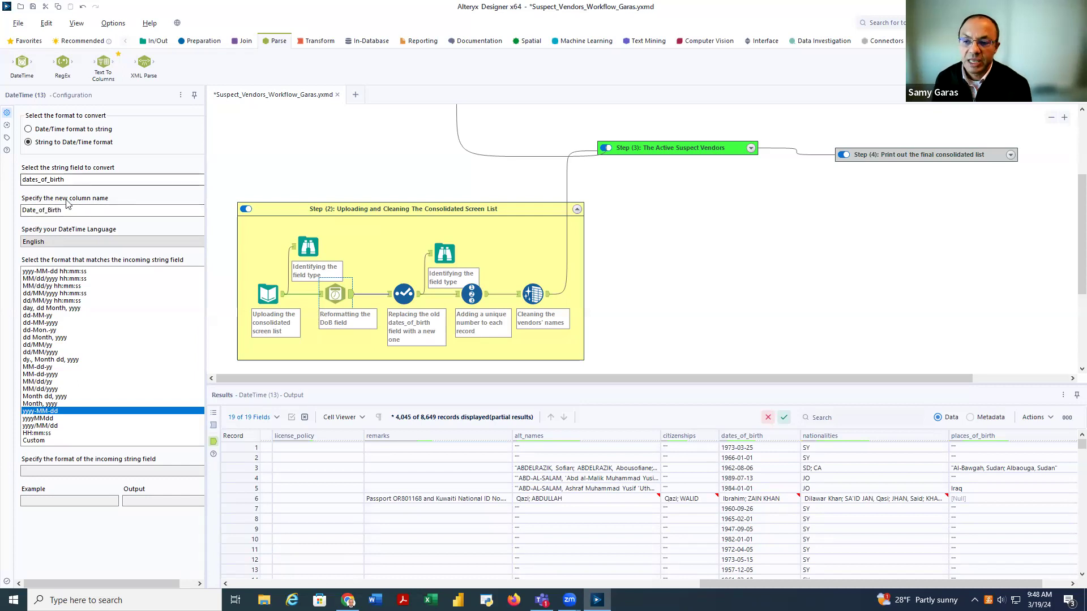
mouse_move(755, 447)
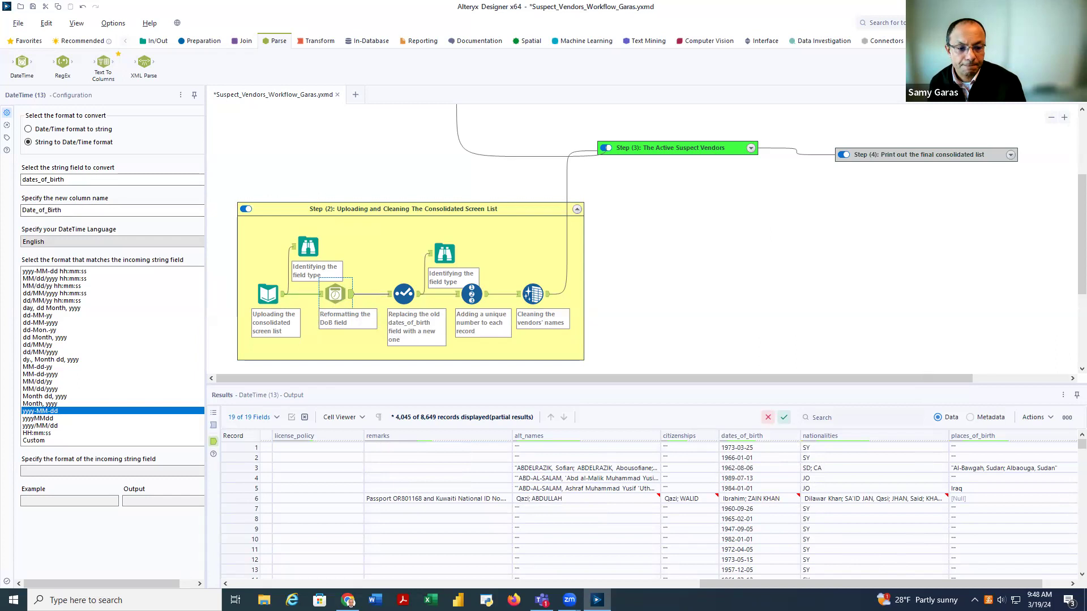
drag(793, 583, 916, 589)
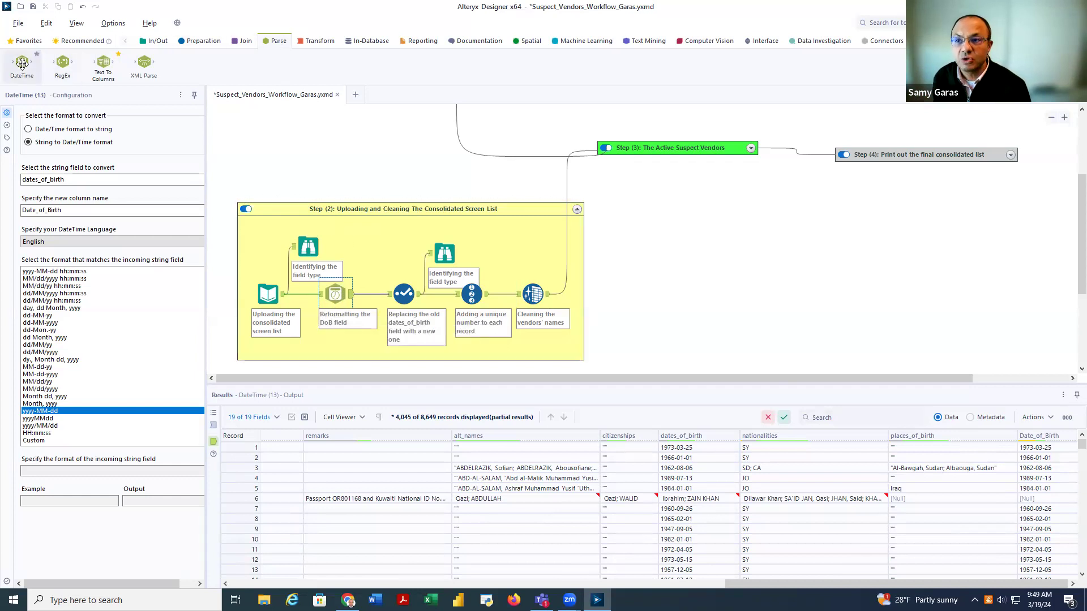
- Review the Step (2) Select tool's field choices, and examine the second Browse tool's Date_of_Birth profile and annotation
click(404, 302)
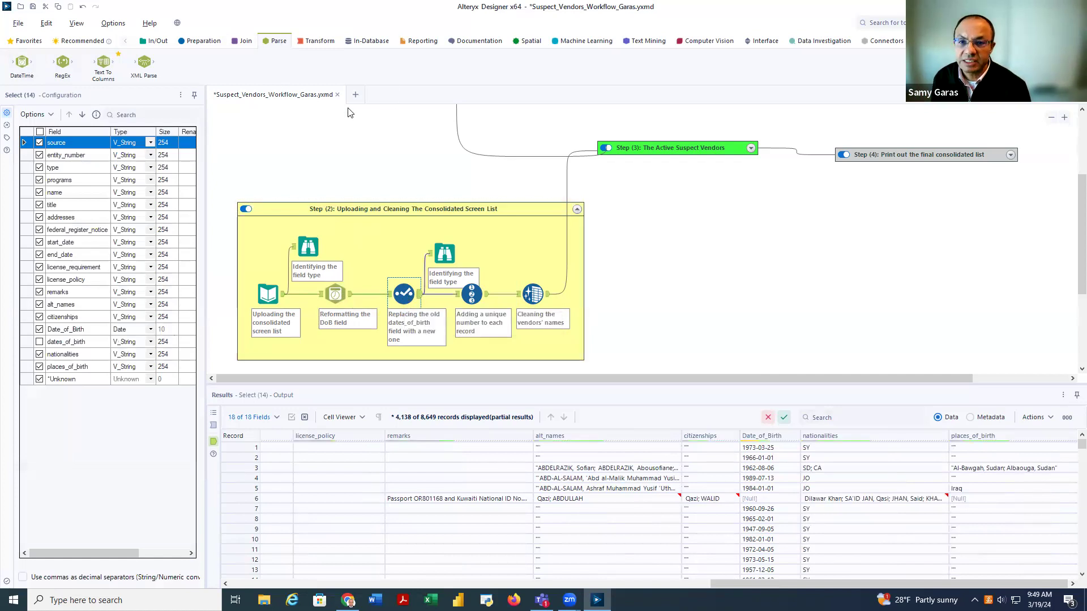
click(39, 342)
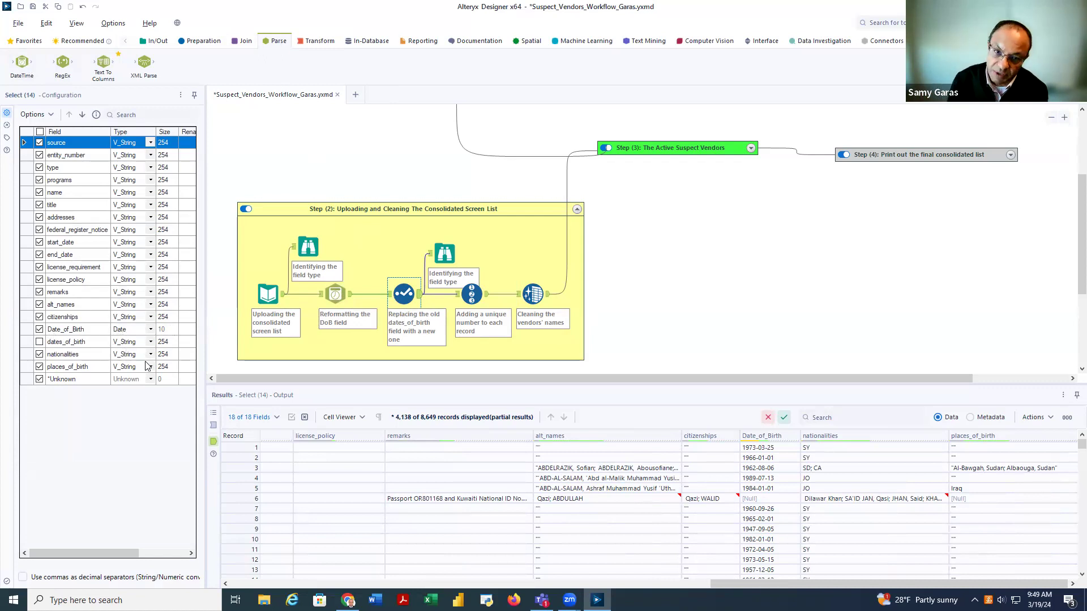
click(451, 254)
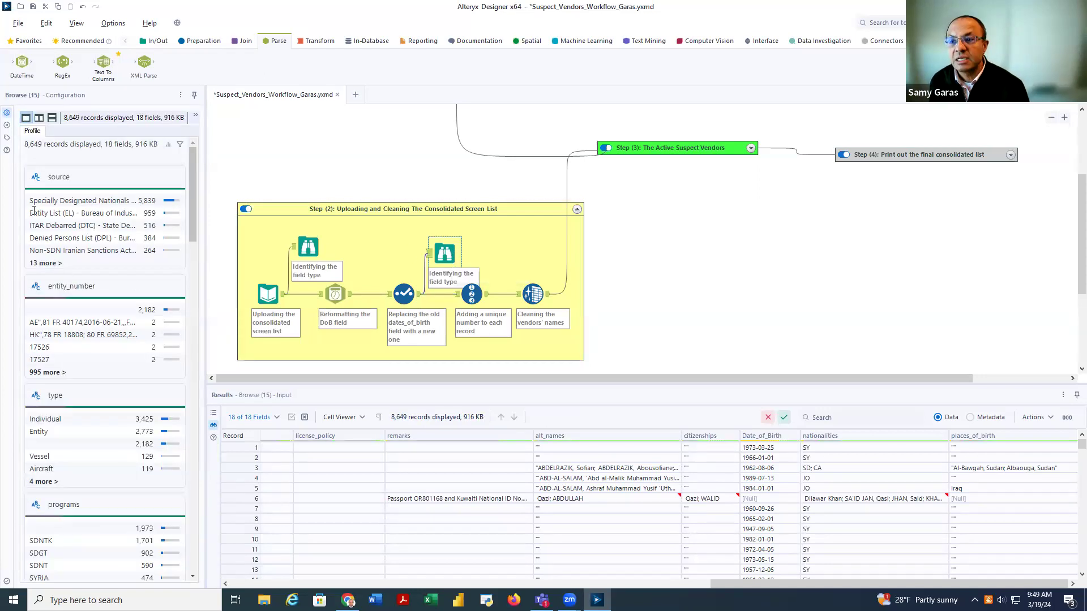
scroll(112, 225, down, 15)
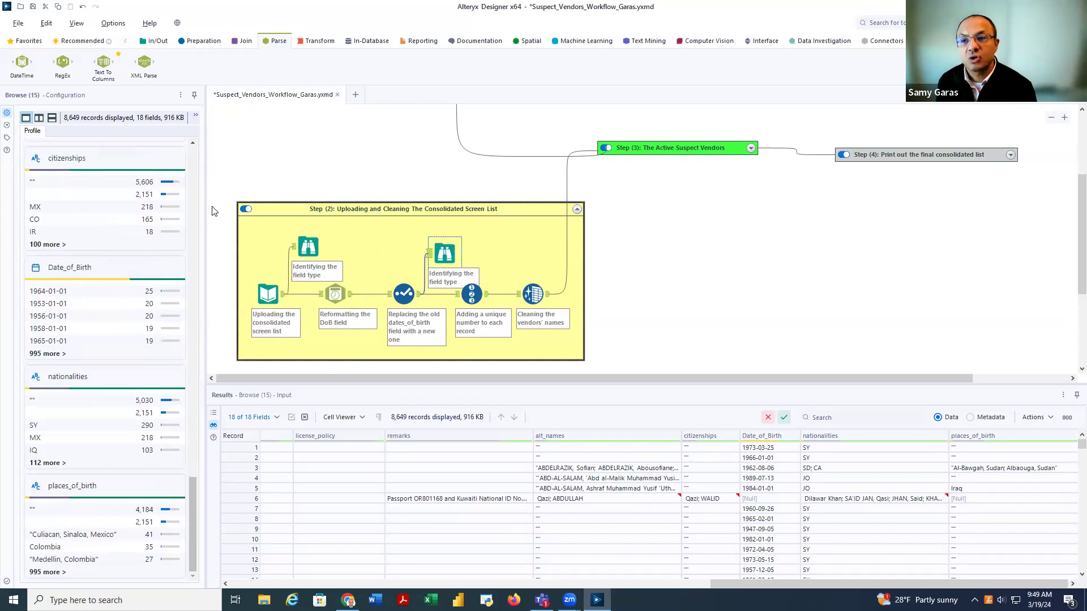
click(7, 137)
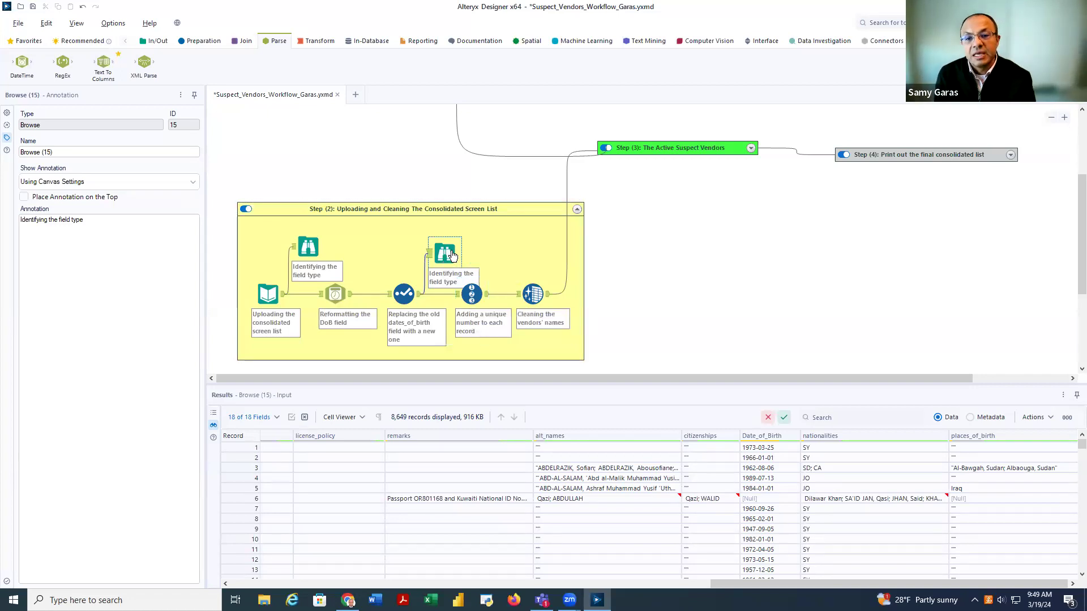
- Show the Preparation tools and examine the Record ID tool's annotation, configuration and RecordID column in the output
click(470, 294)
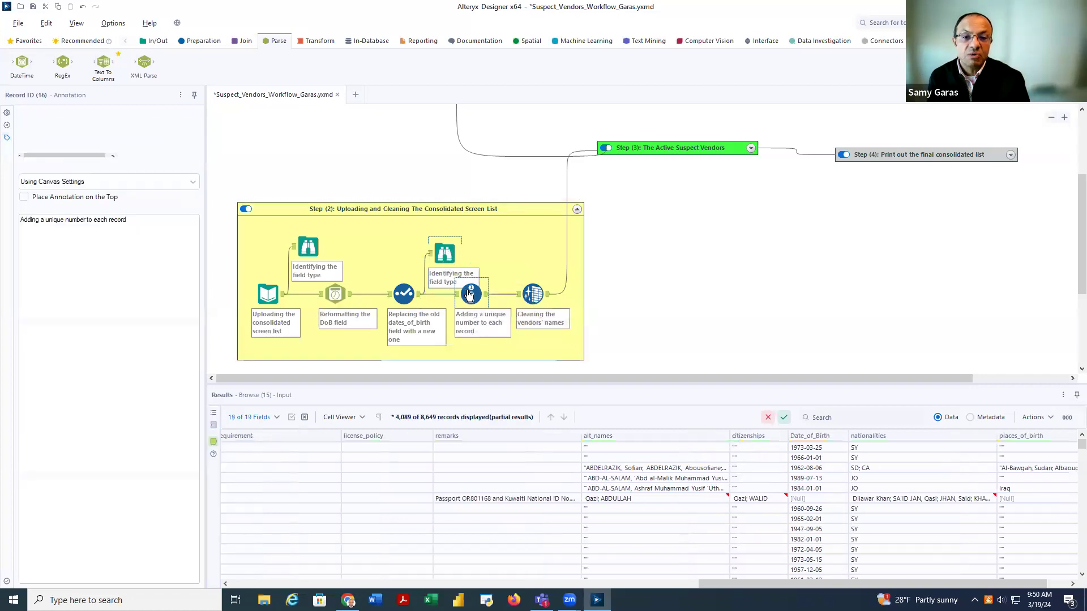
drag(783, 583, 244, 590)
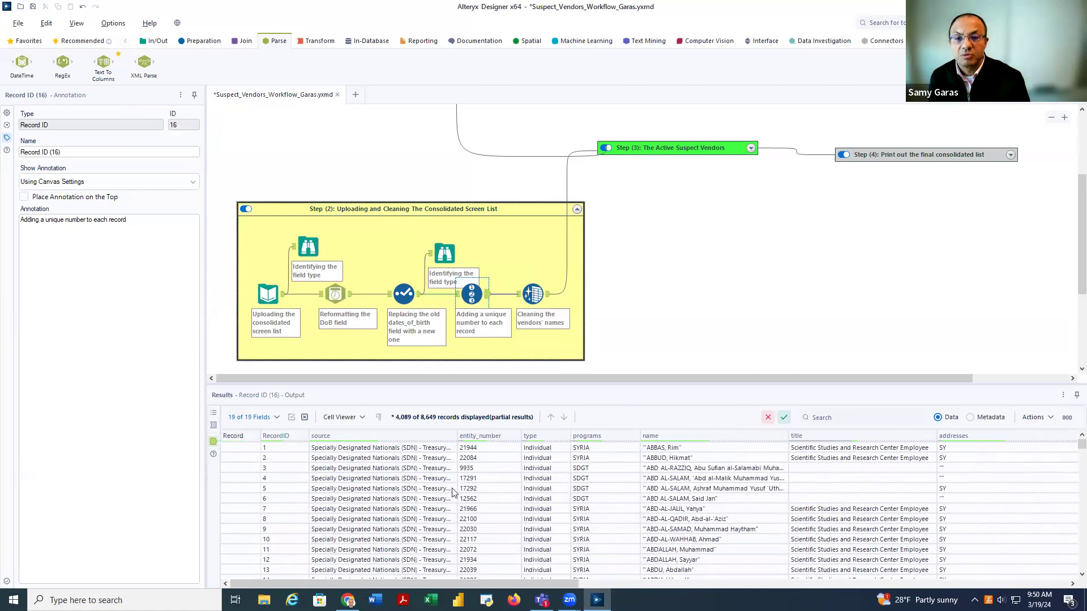
click(184, 43)
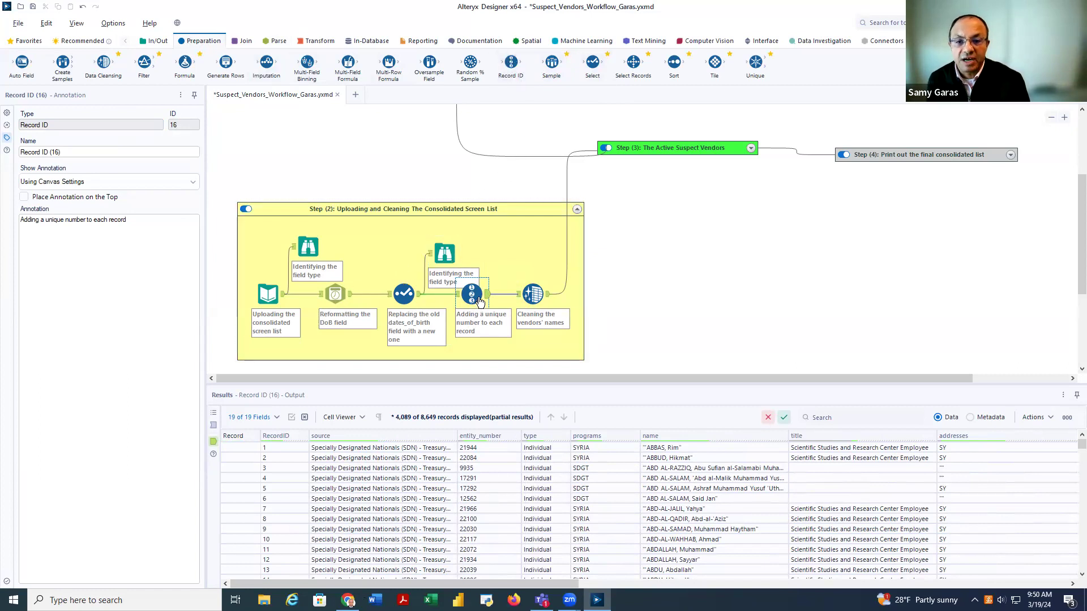
click(7, 112)
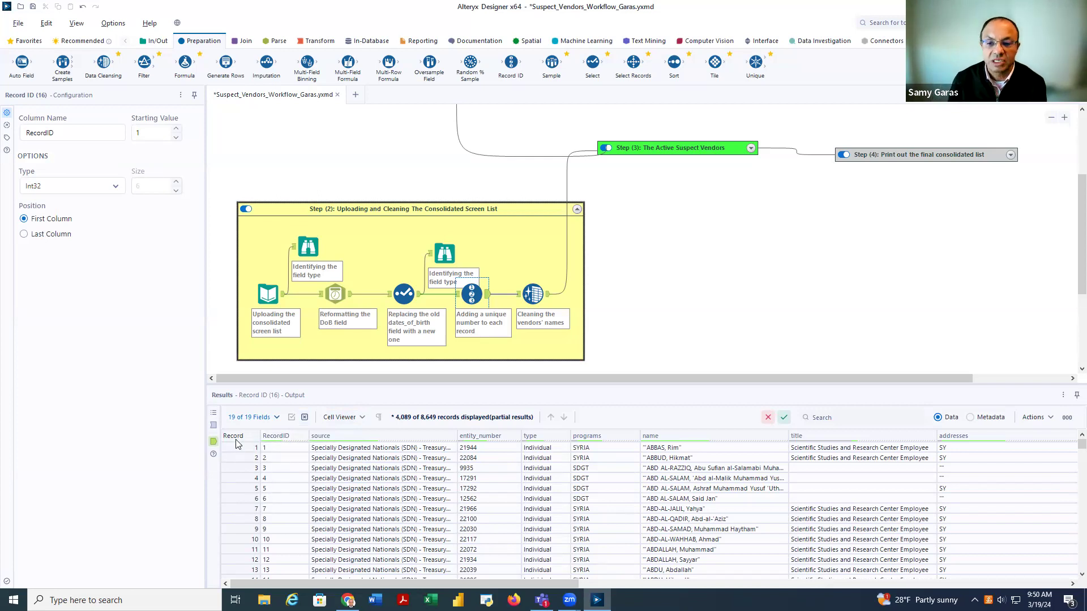
scroll(272, 464, down, 5)
scroll(266, 468, down, 4)
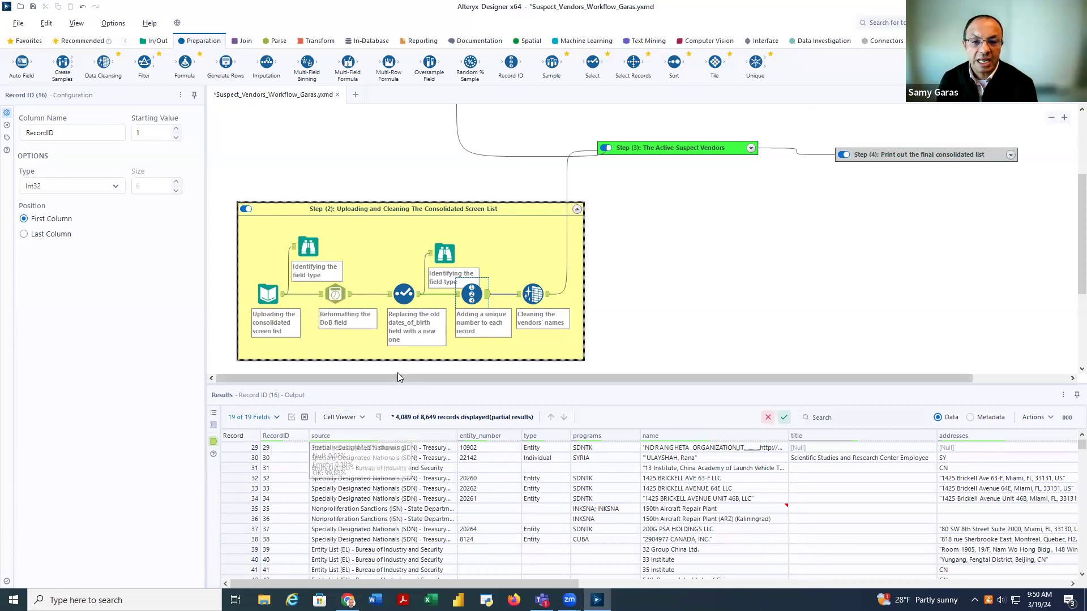
- Review the Step (2) Data Cleansing tool's configuration and compare the name column in its input and output
click(531, 295)
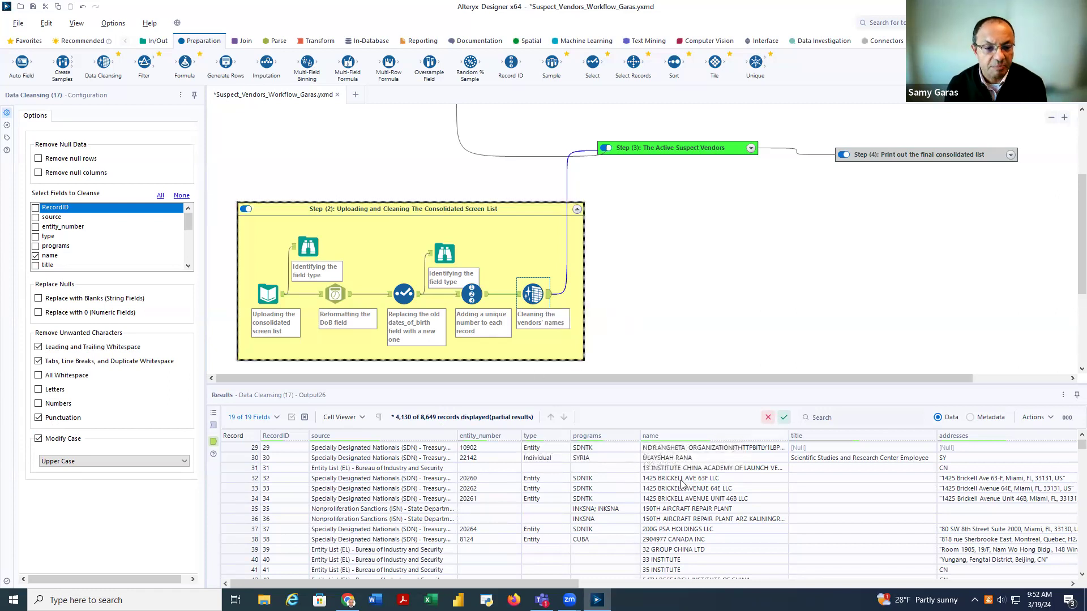
click(519, 294)
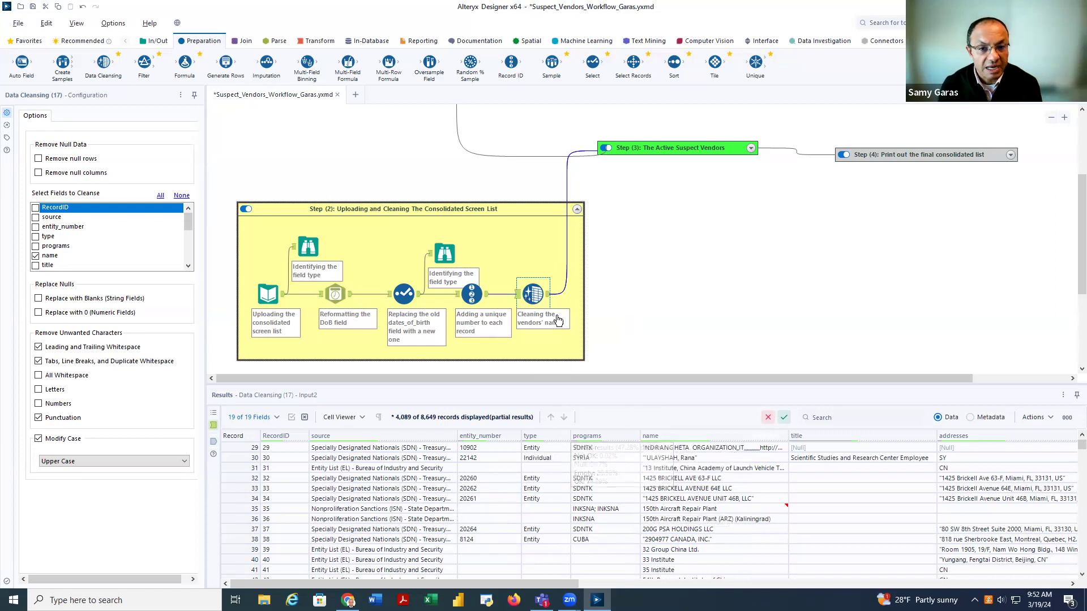
click(550, 296)
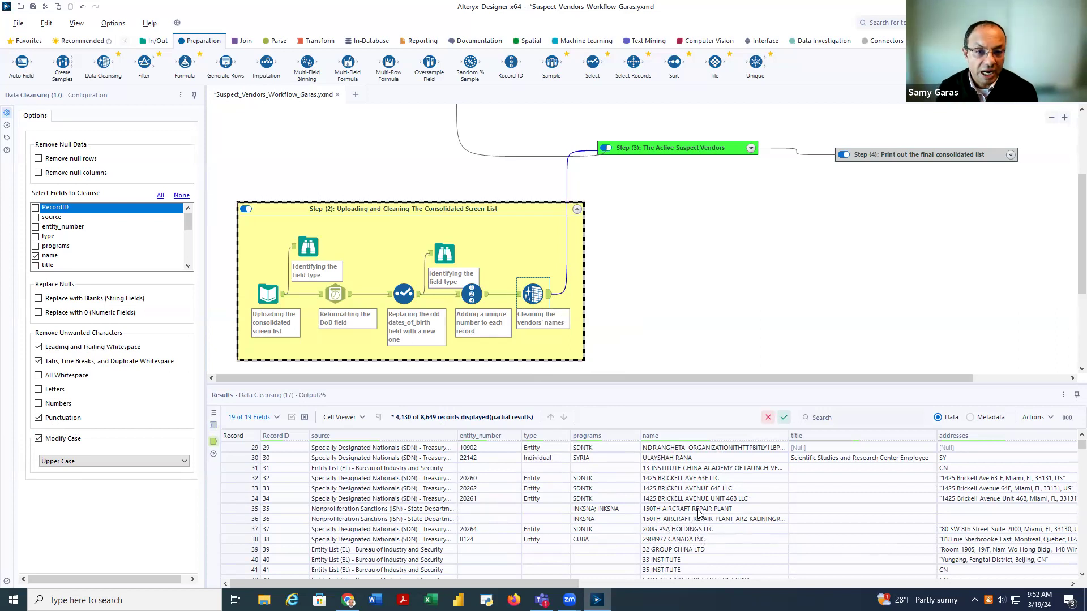
- Show the Step (1) container's configuration and view the Step (1) and Step (2) containers together on the canvas
scroll(521, 168, up, 3)
click(429, 143)
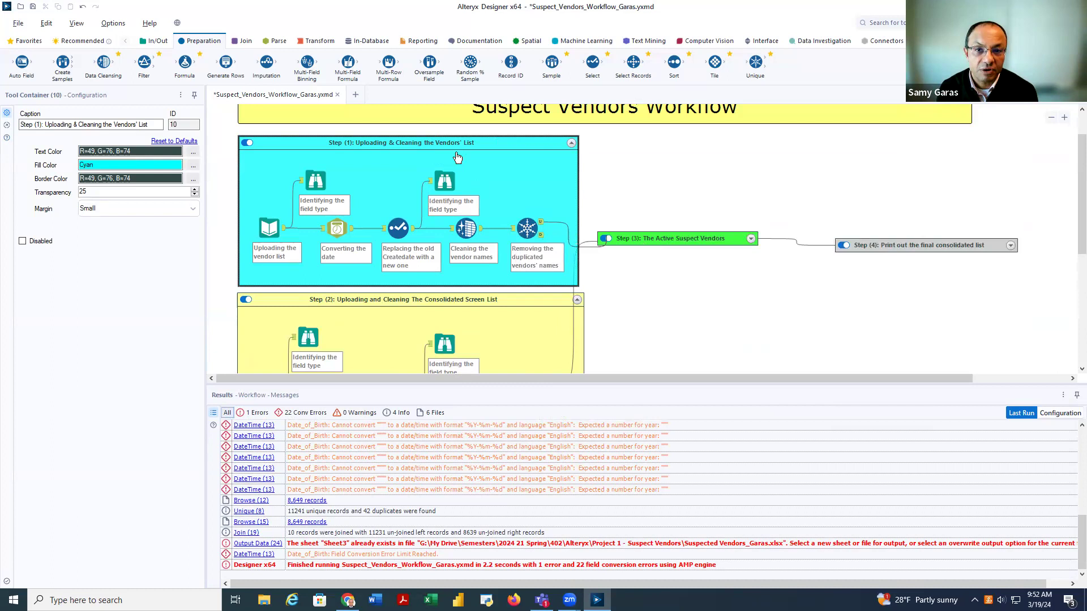
scroll(594, 258, down, 2)
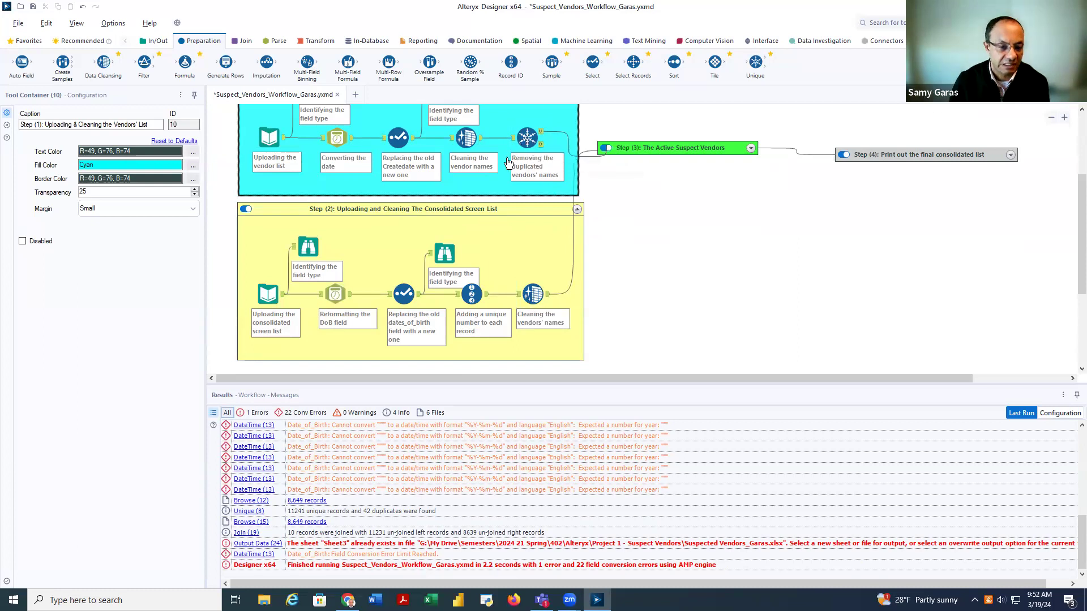
scroll(762, 219, up, 1)
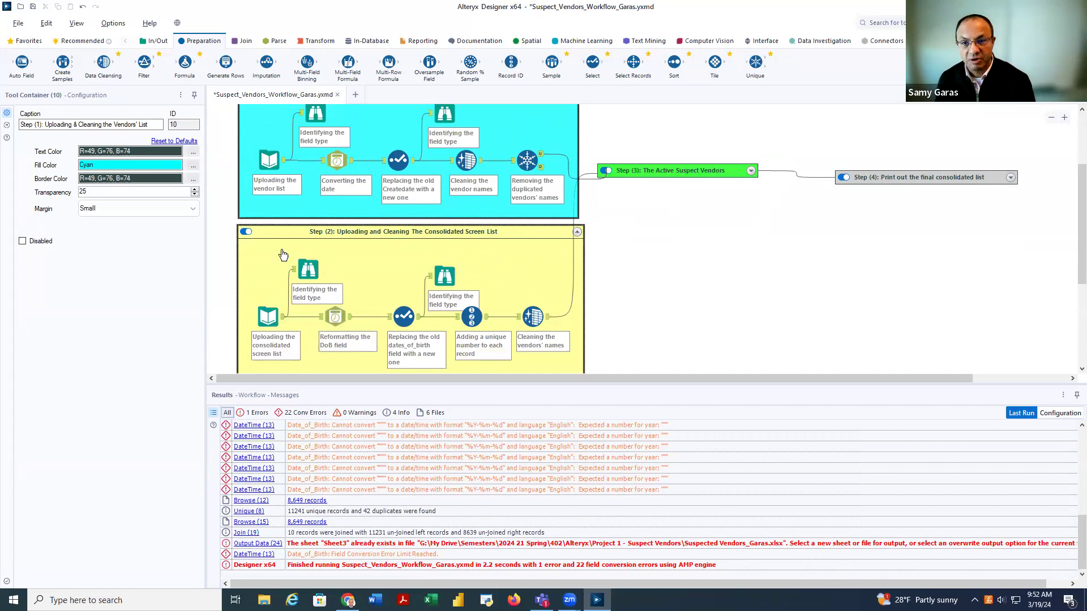
- Try adding all the tools inside the Step (2) container to a new container, and undo the addition
drag(260, 254, 555, 169)
scroll(569, 210, up, 2)
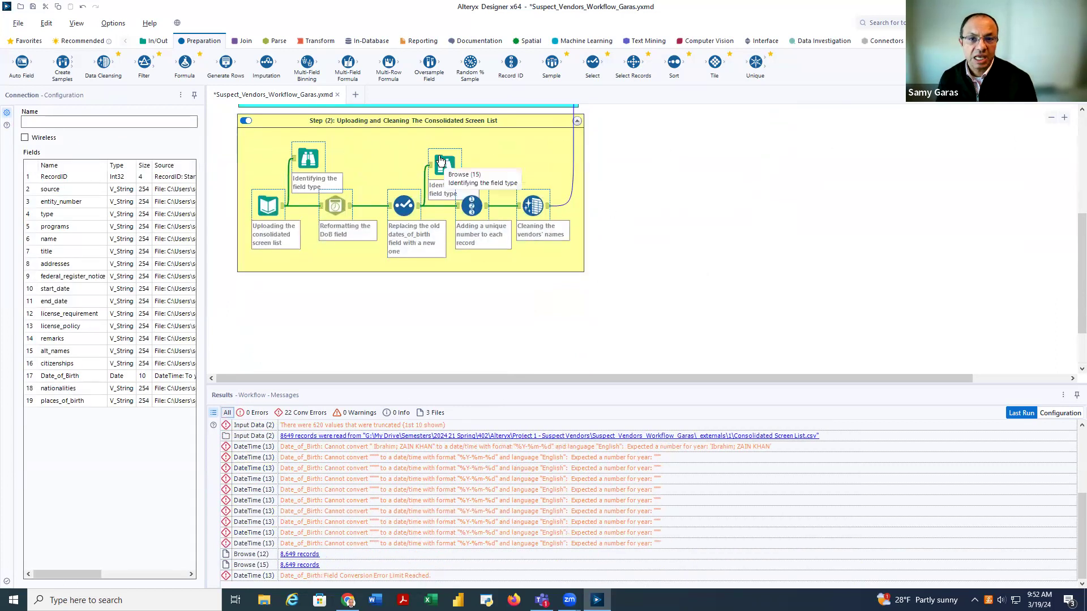
right_click(441, 161)
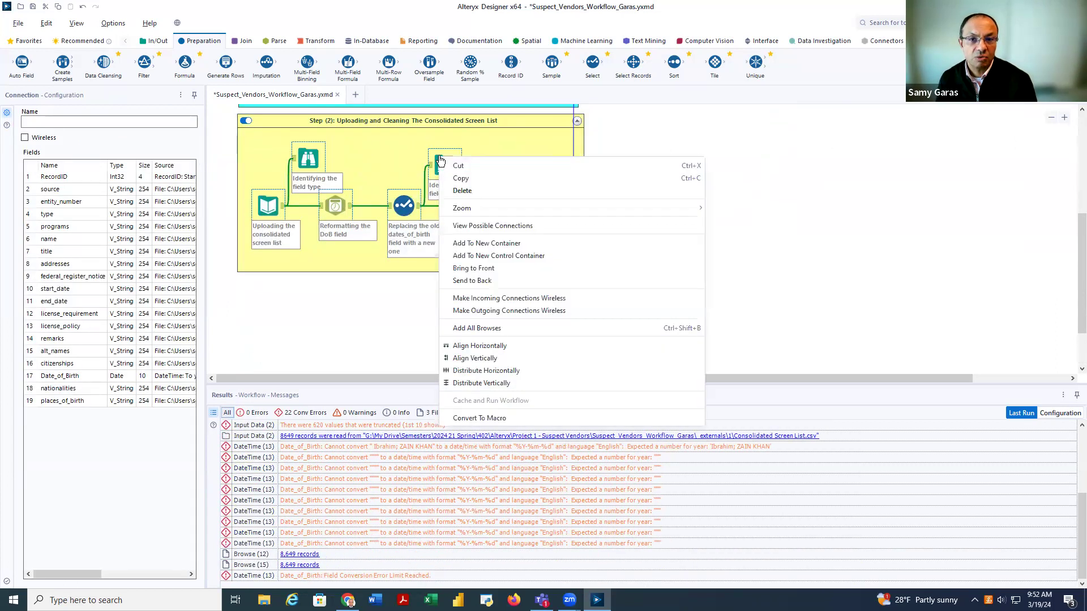
click(503, 244)
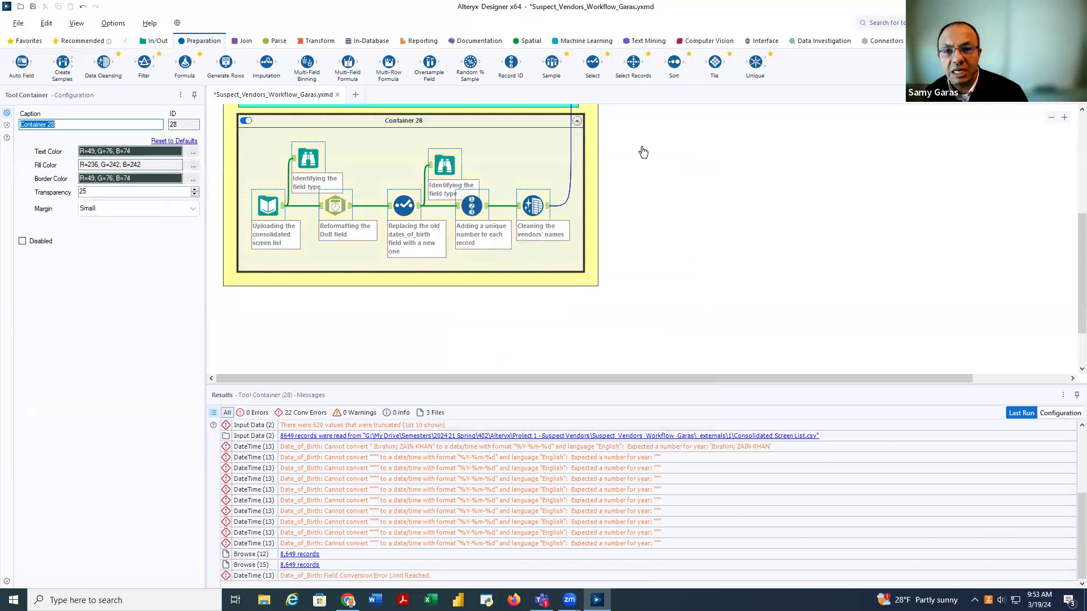
click(83, 7)
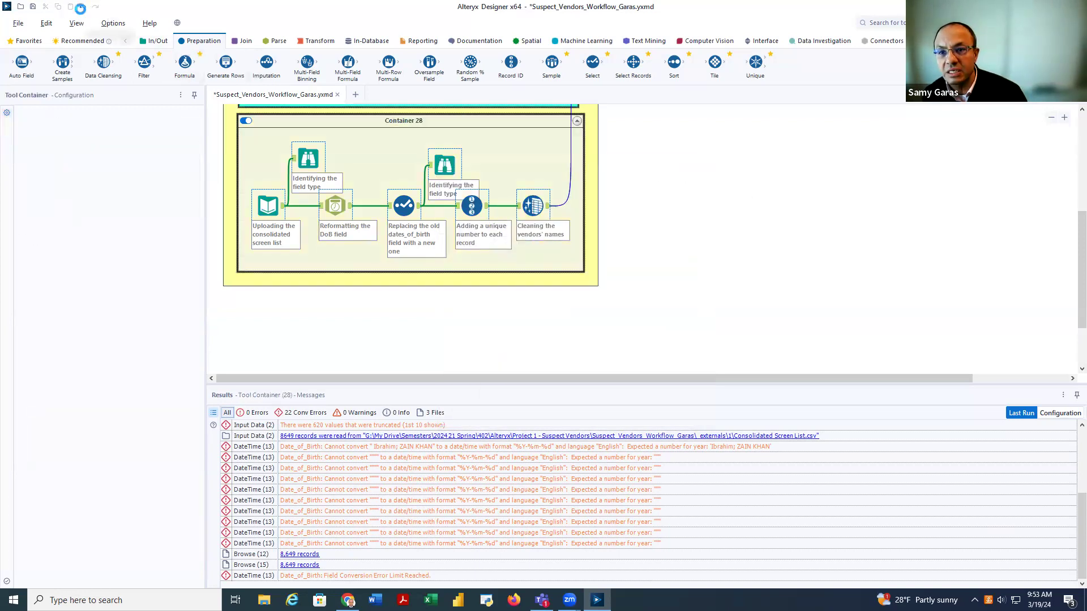
scroll(427, 143, up, 2)
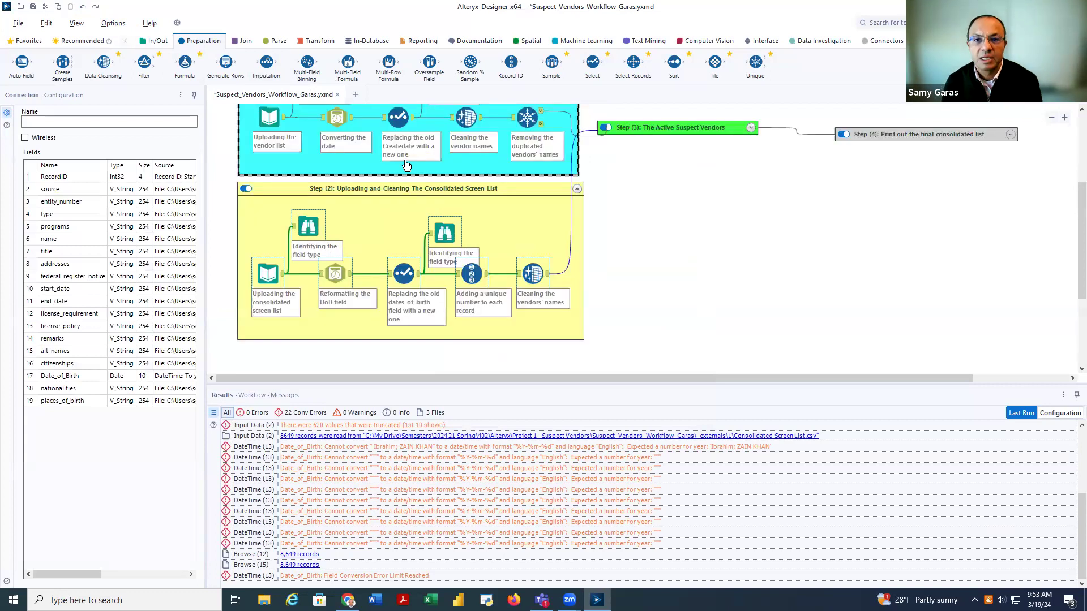
- Show the Step (2) container's configuration and view its fill color choices without changing the color
click(348, 189)
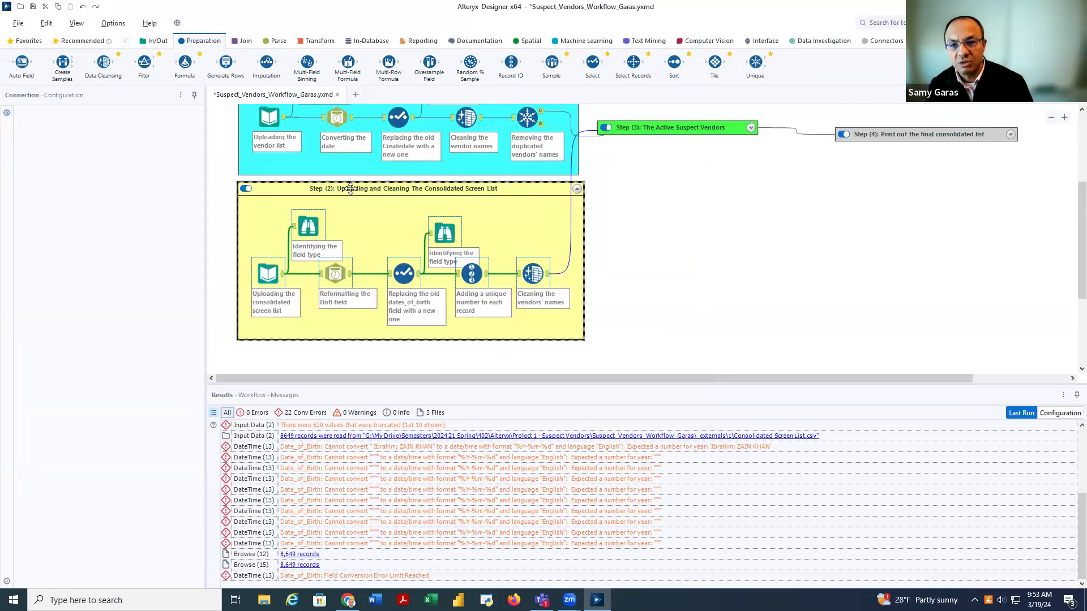
click(350, 189)
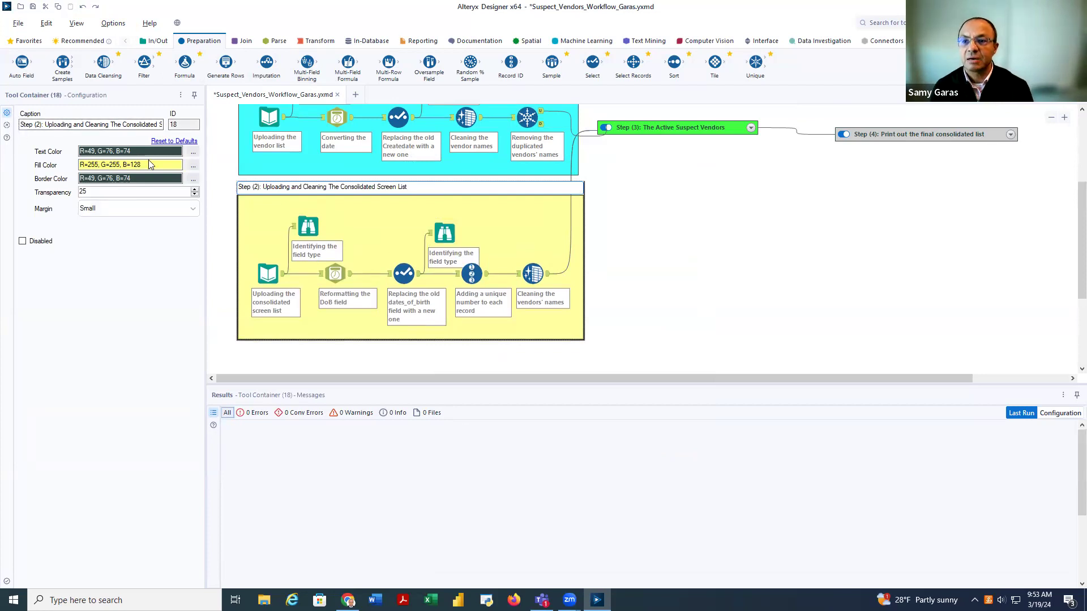
click(193, 165)
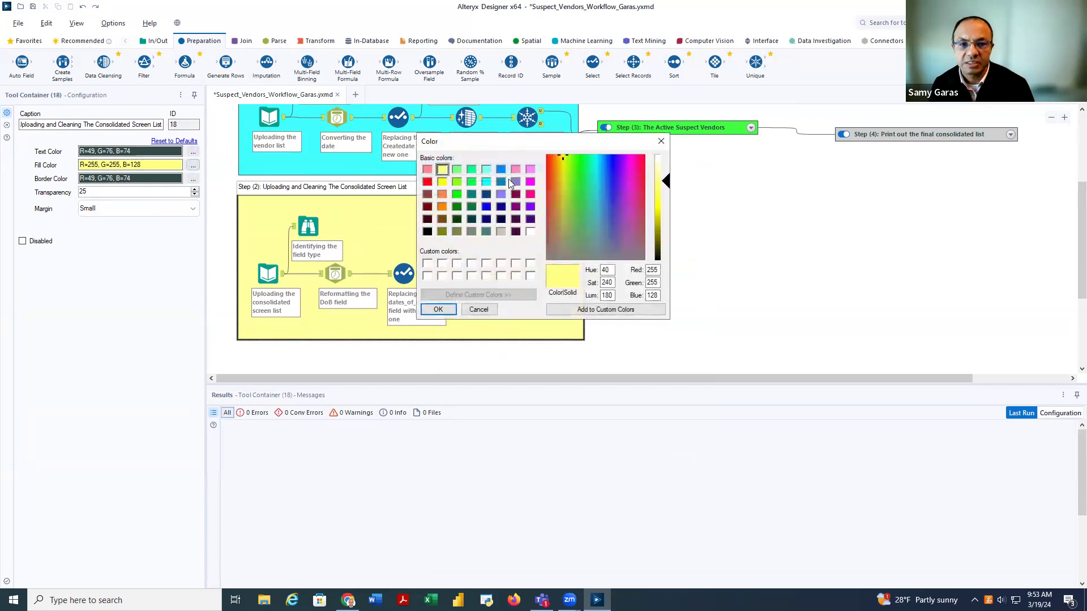
click(661, 141)
click(697, 184)
scroll(670, 189, up, 3)
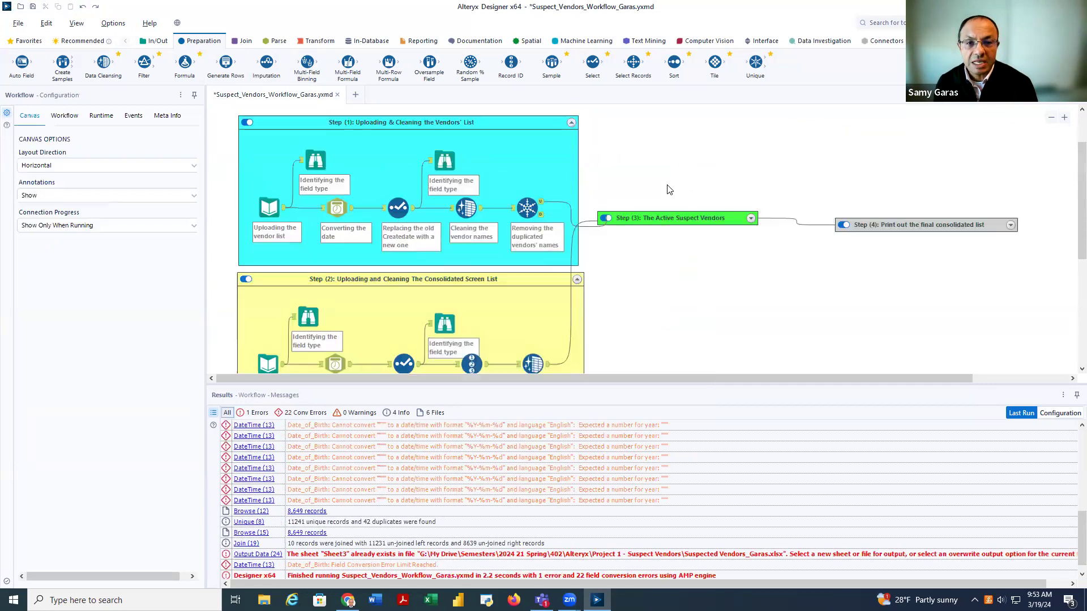
- Collapse the Step (1) and Step (2) containers and expand the Step (3) The Active Suspect Vendors container
click(571, 123)
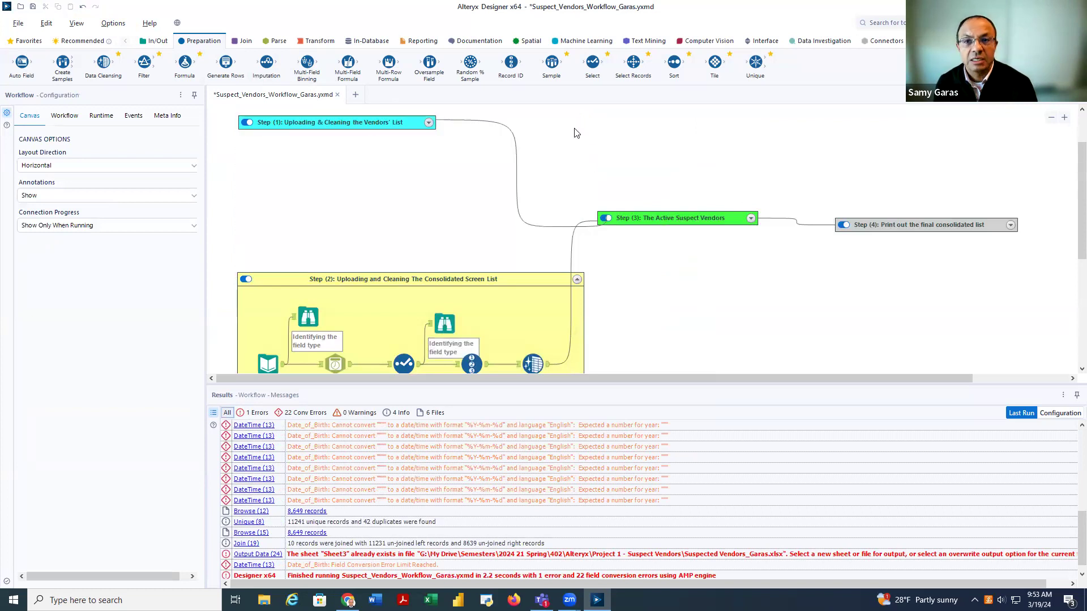
click(577, 279)
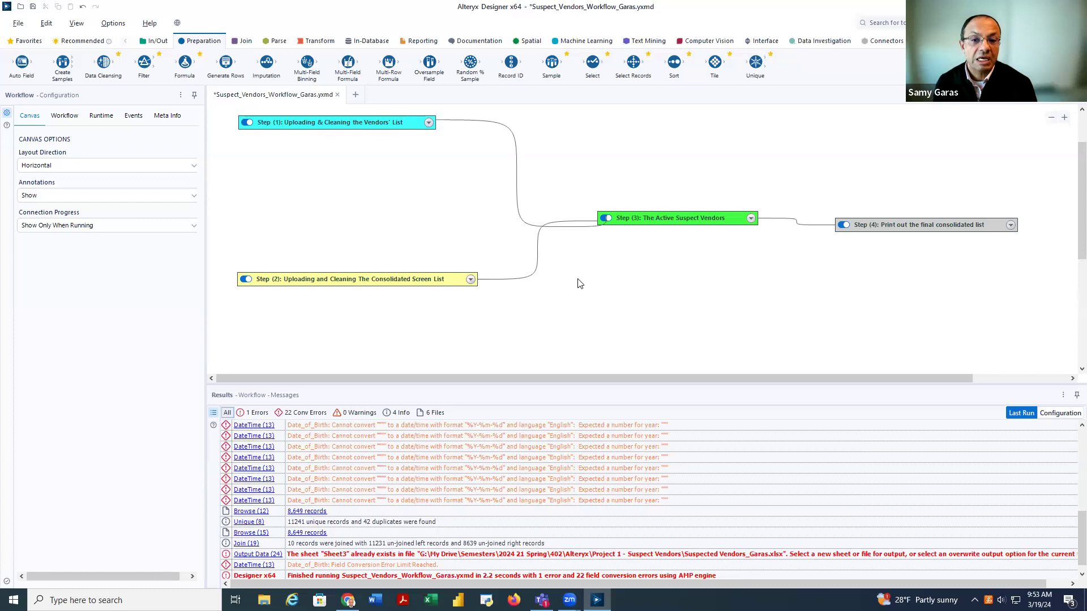
click(742, 225)
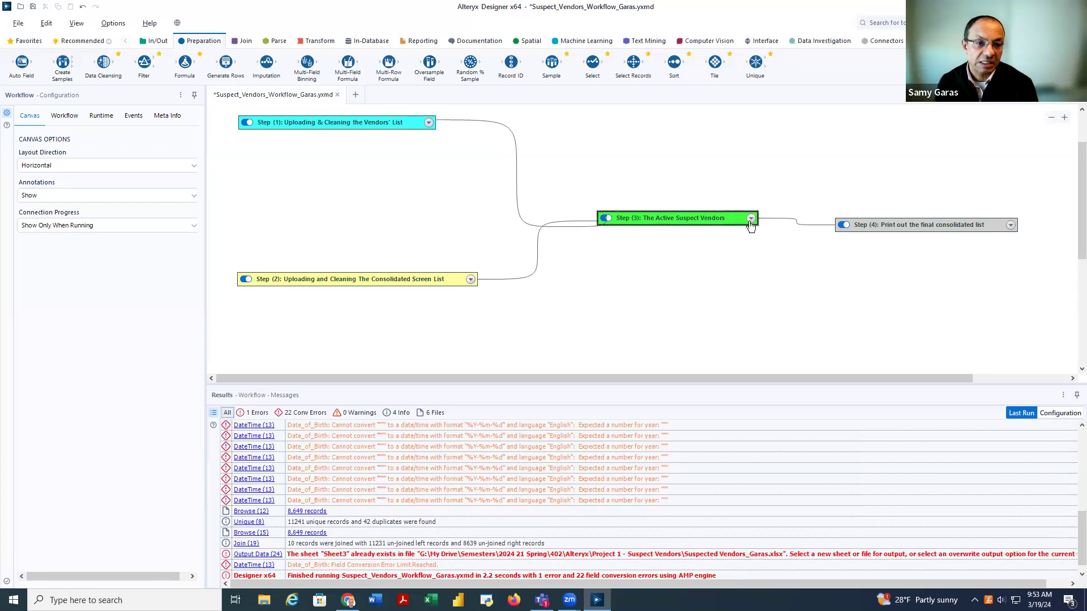
click(750, 222)
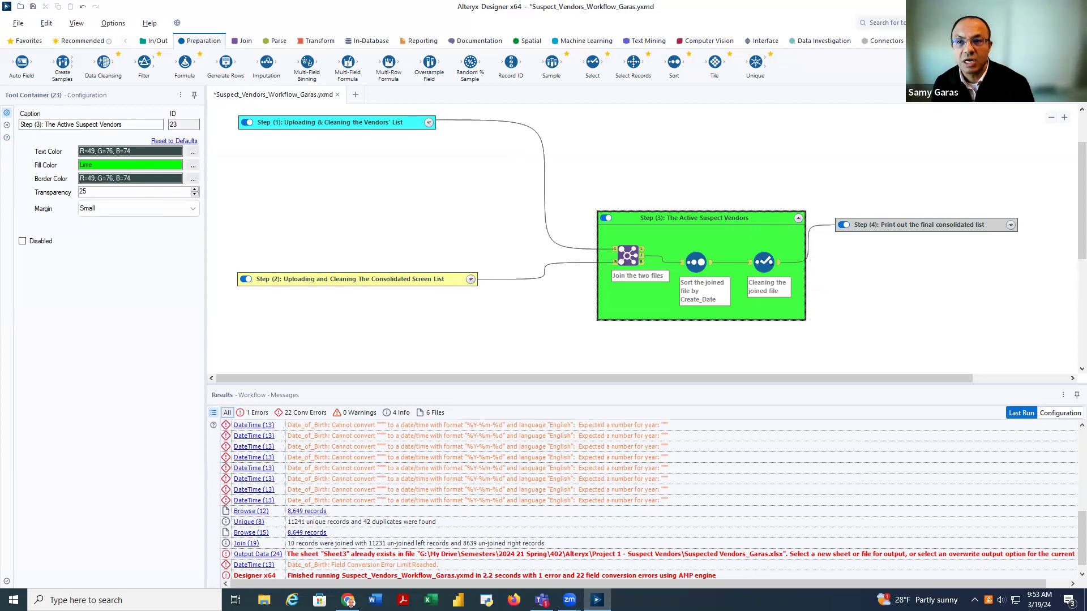
- Show the Join tool category and review the Step (3) Join tool's annotation and configuration, including the full width of its field table
click(245, 42)
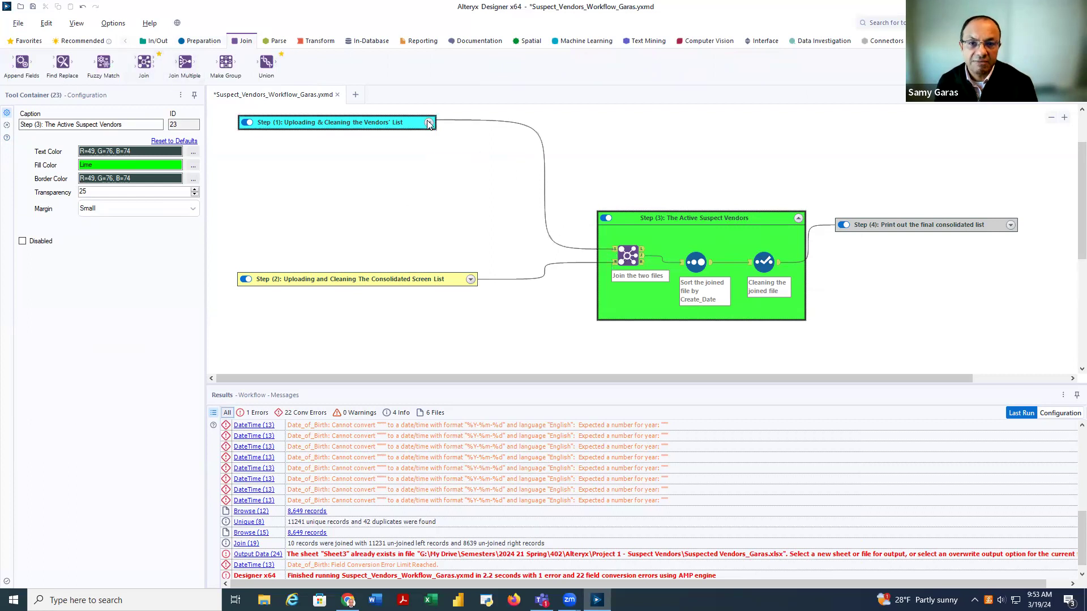
click(621, 259)
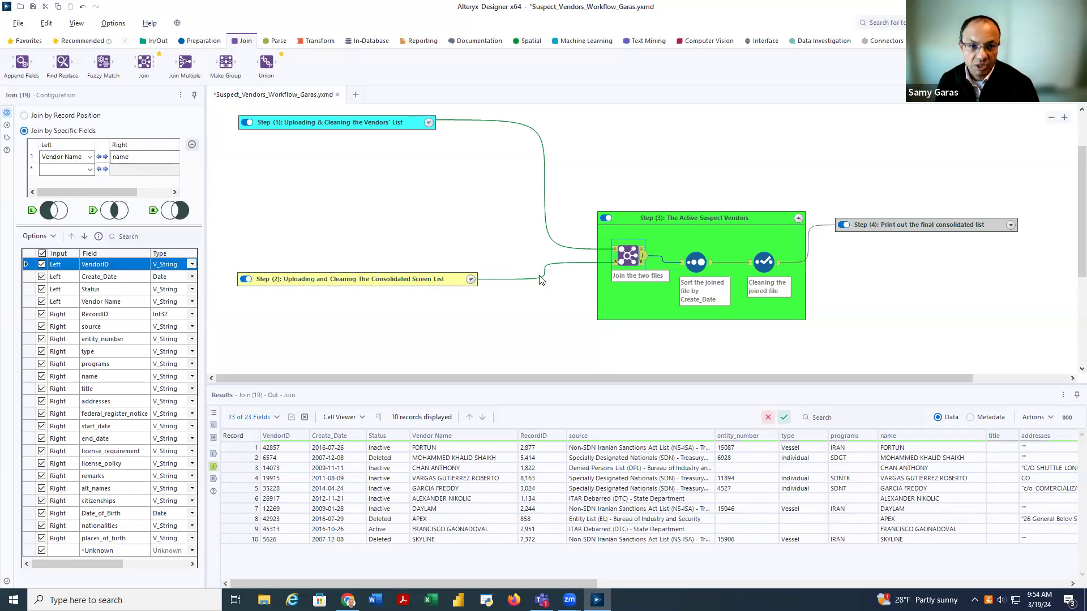
click(6, 138)
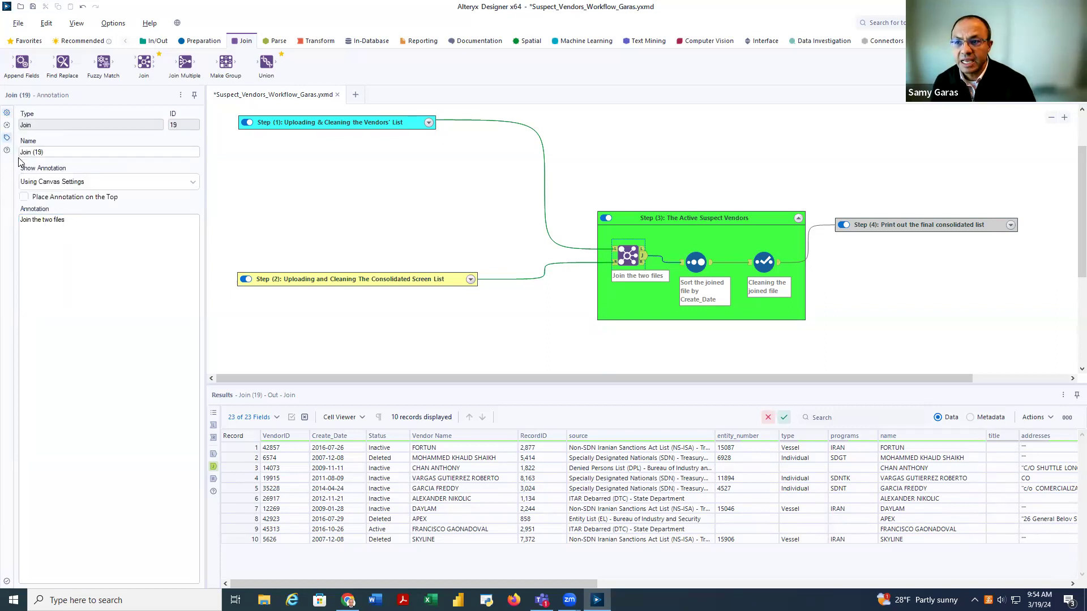
click(8, 114)
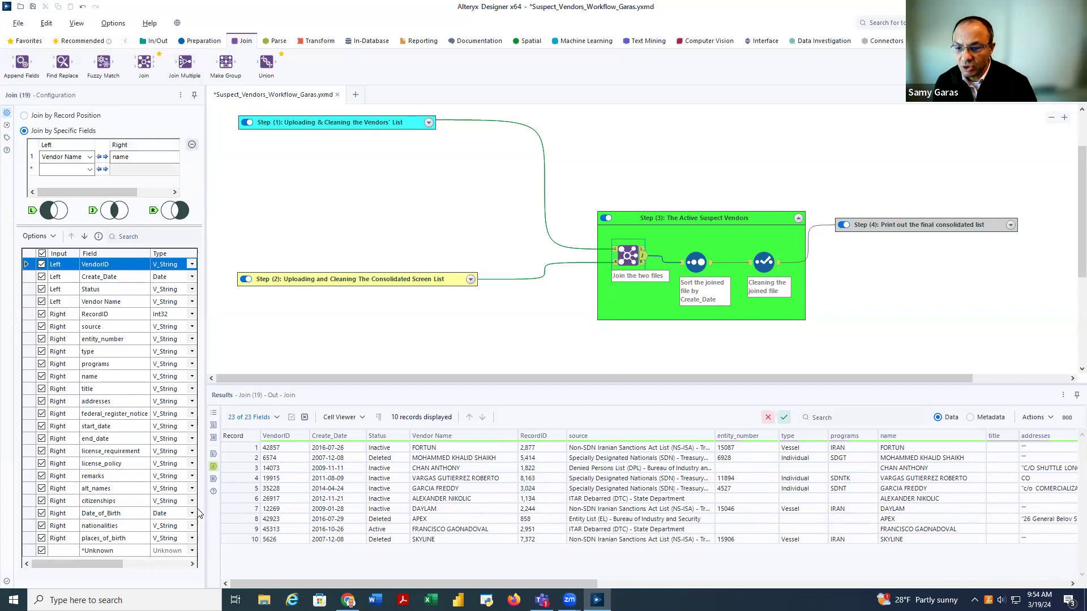
drag(204, 496, 378, 498)
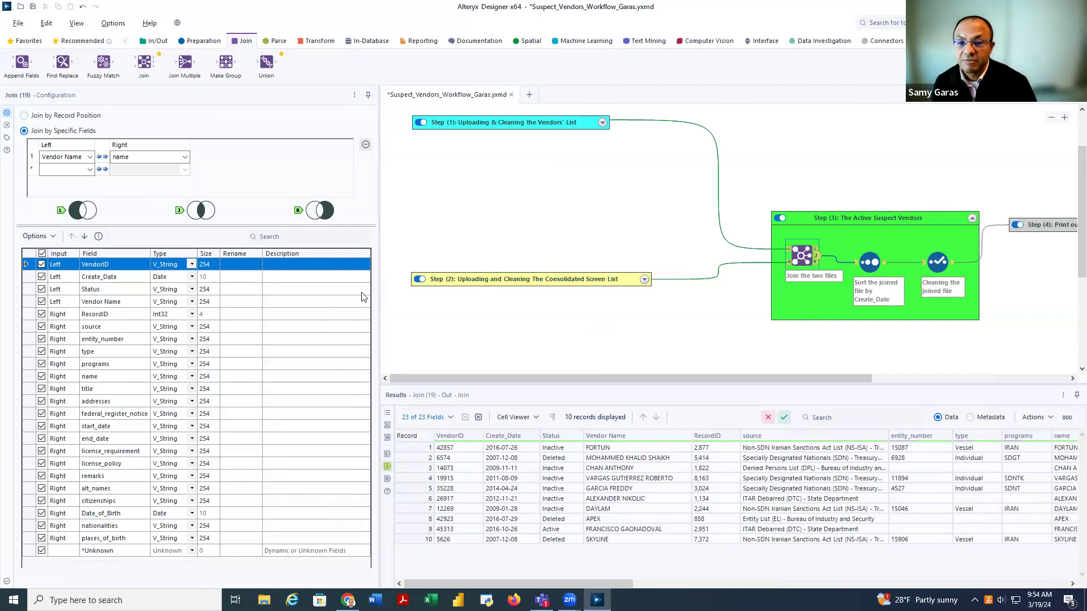
key(ctrl+r)
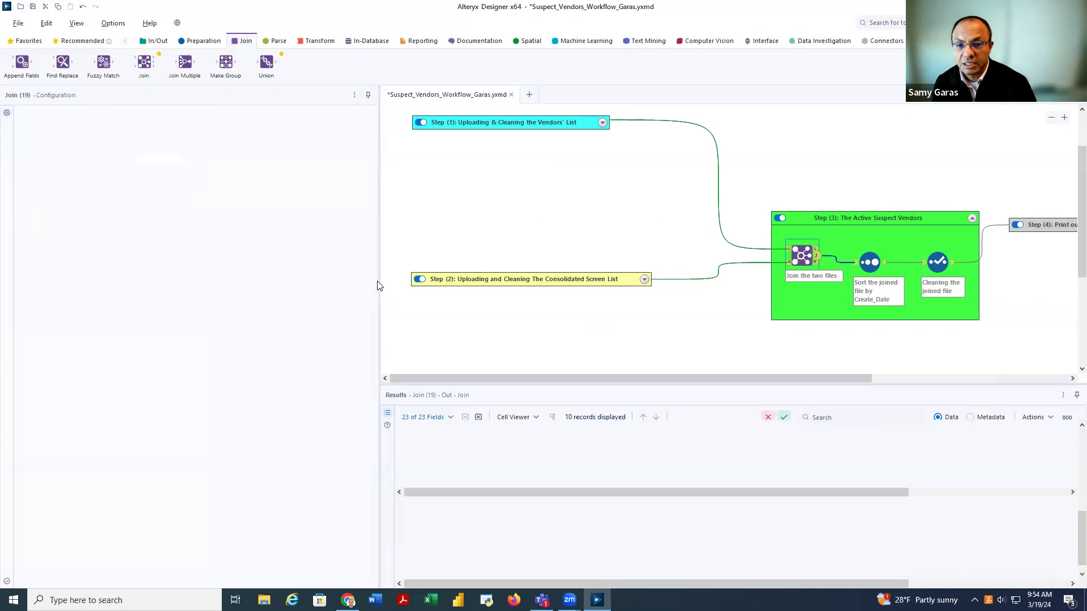
drag(379, 269, 188, 243)
- Compare the Join tool's left, joined and right outputs in the results
click(623, 258)
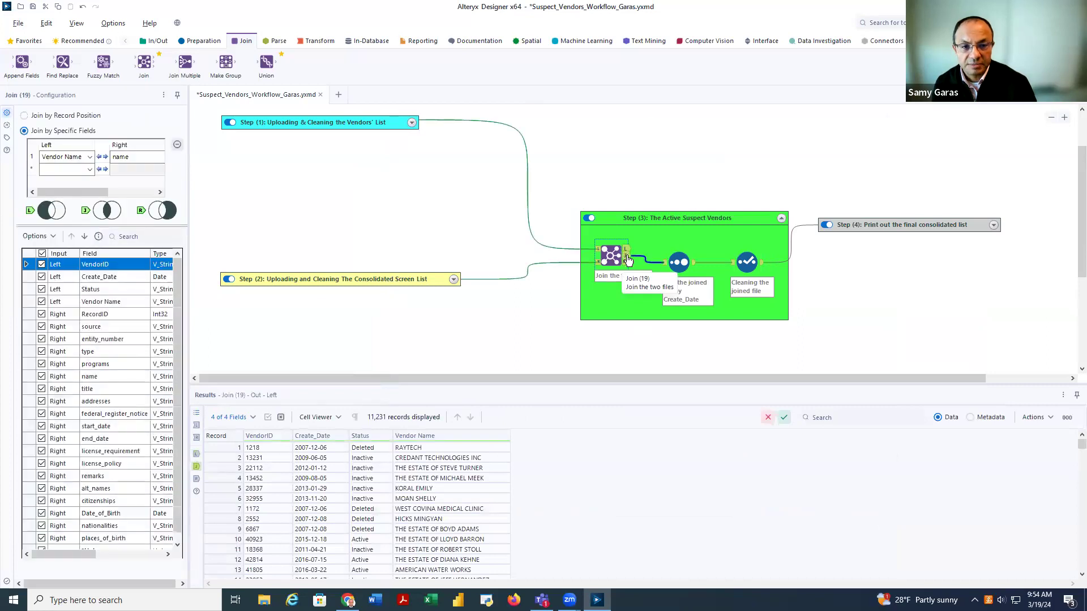
click(626, 256)
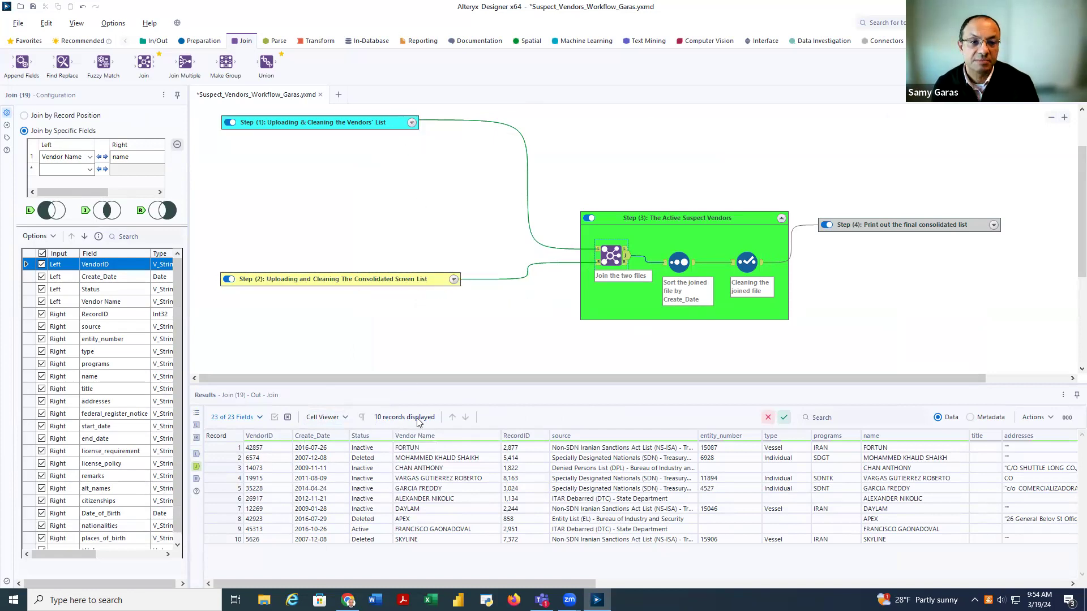
click(626, 250)
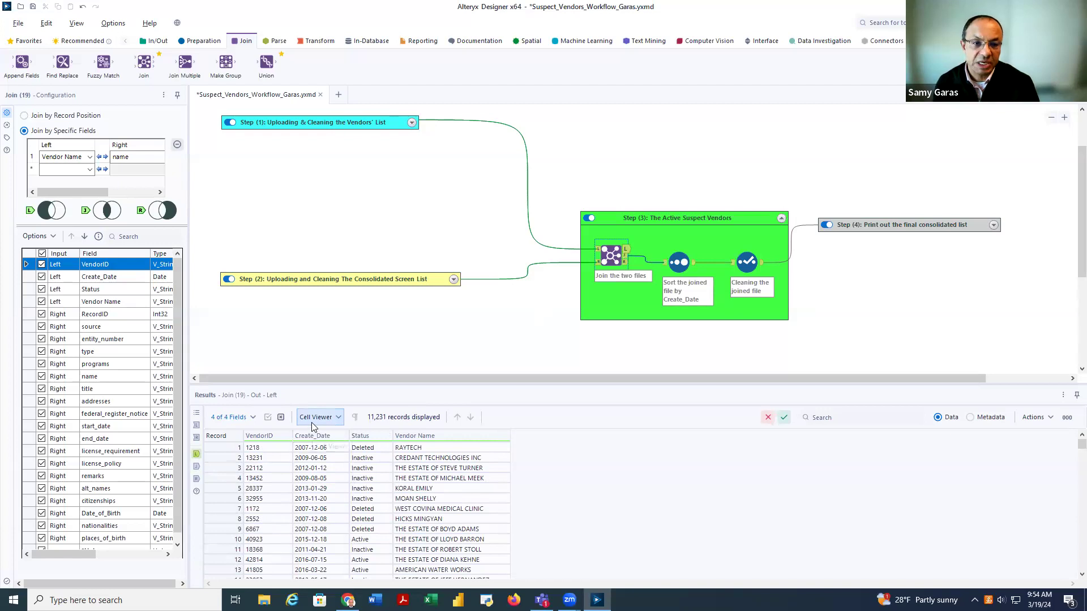
click(625, 263)
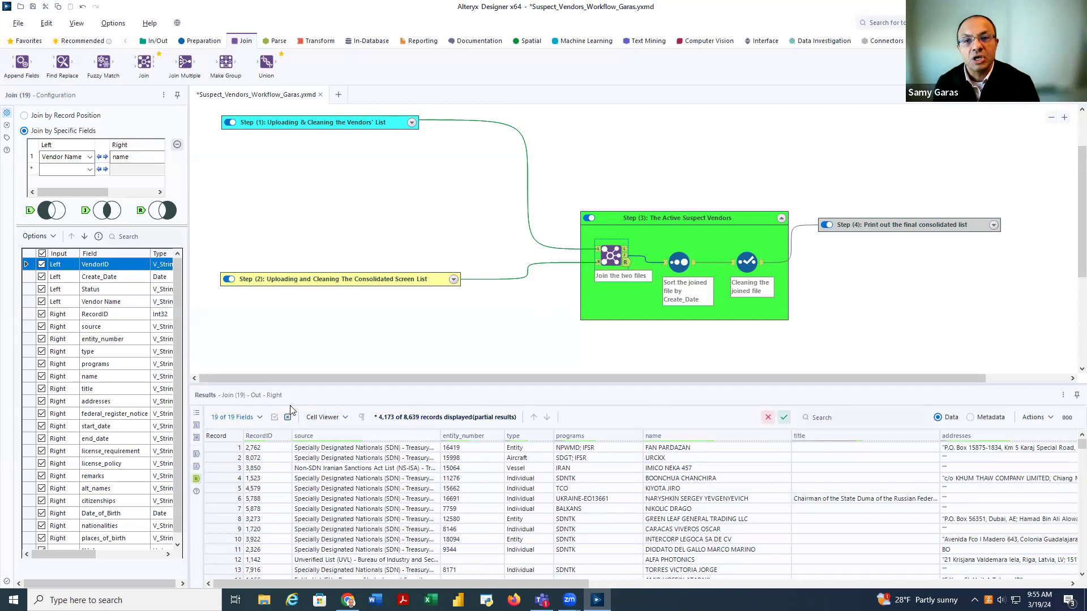
click(624, 256)
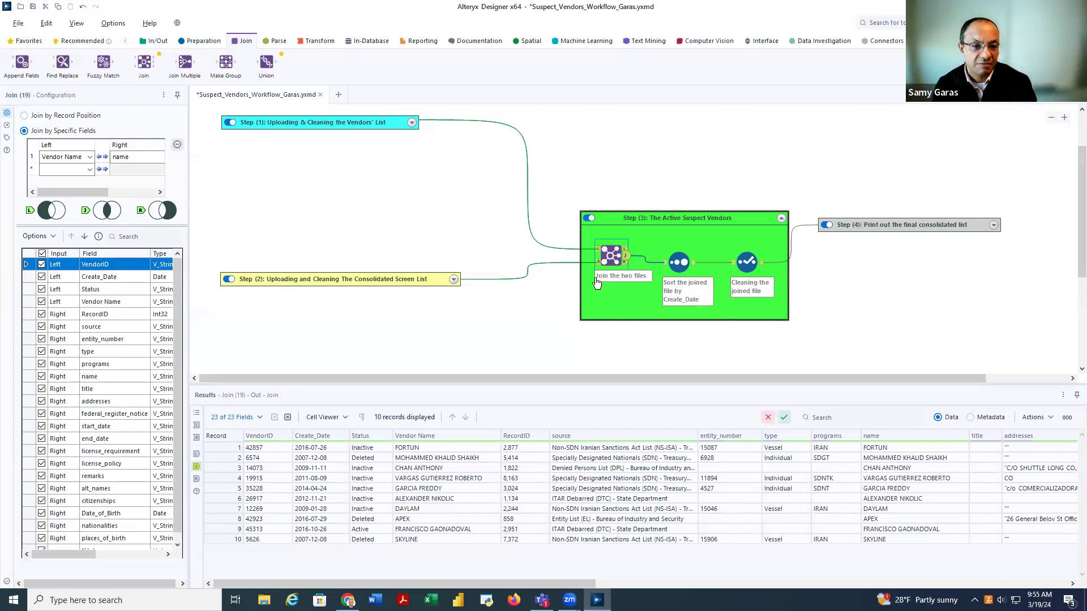
- Examine the Sort tool's configuration and its output by Create_Date, and show the Preparation tools
click(675, 262)
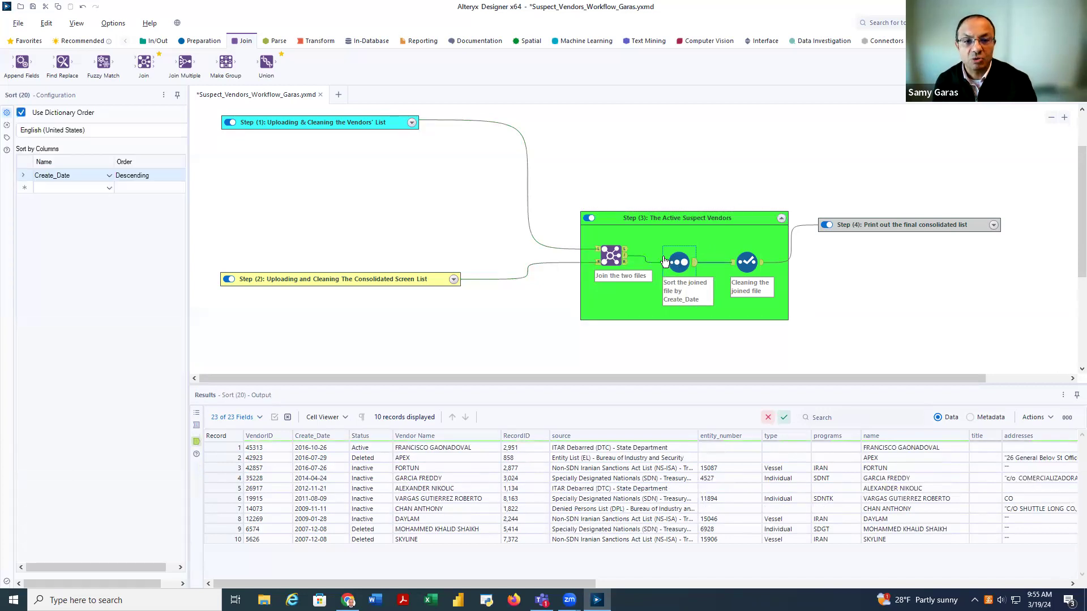
click(189, 45)
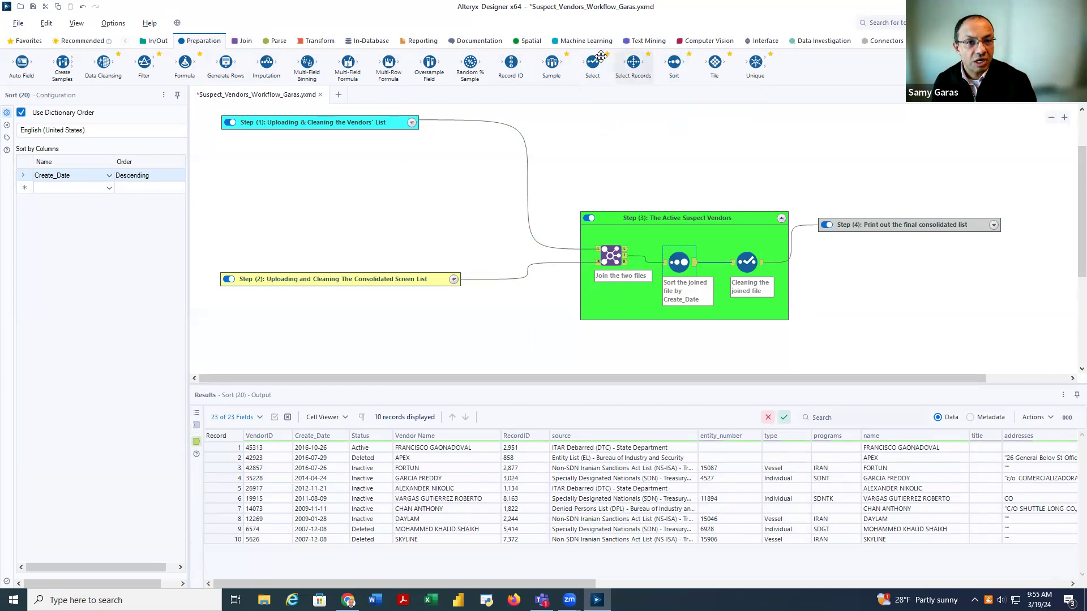
mouse_move(633, 63)
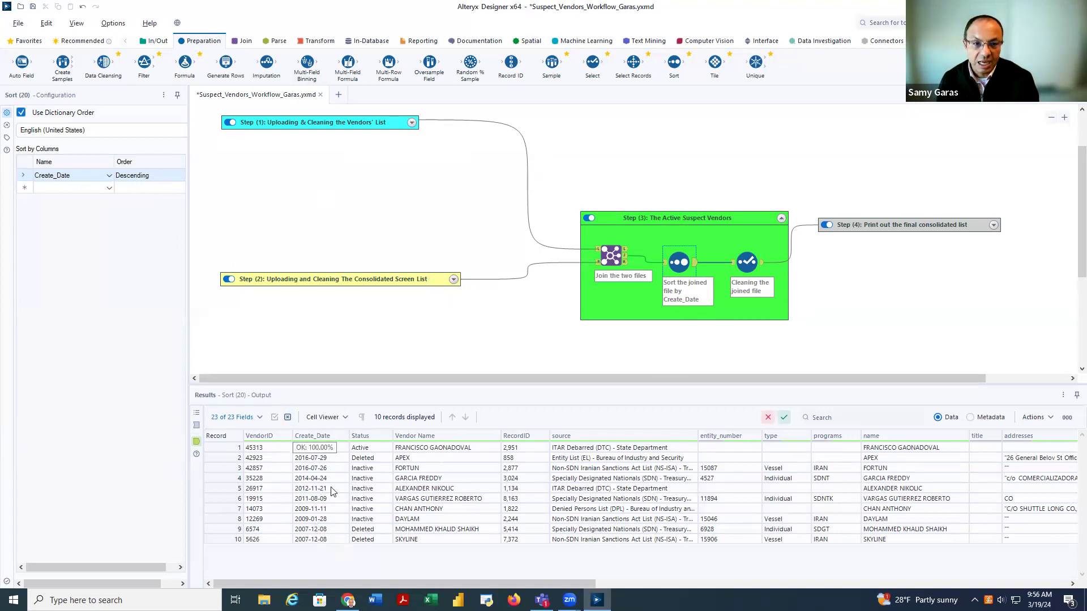
- Review which fields the Step (3) Select tool keeps and compare its output with the Sort tool's output
click(745, 261)
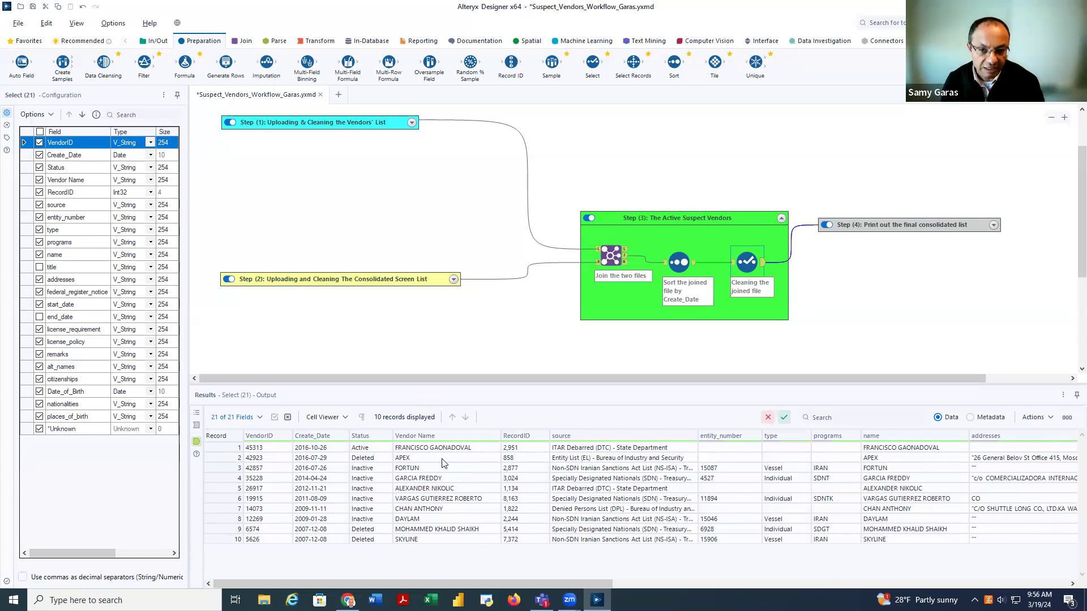
click(690, 263)
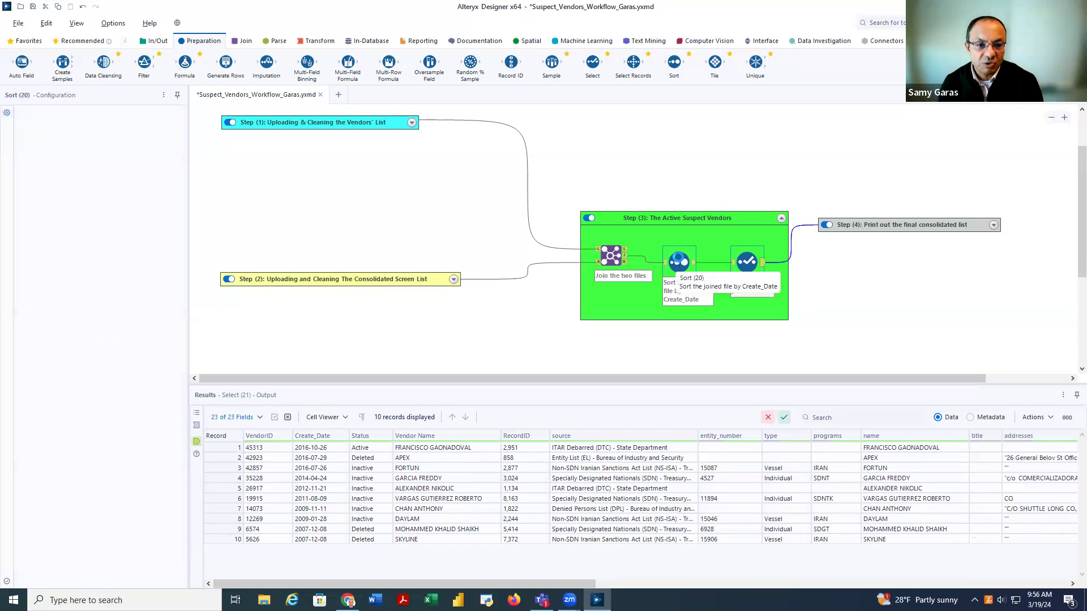
click(746, 262)
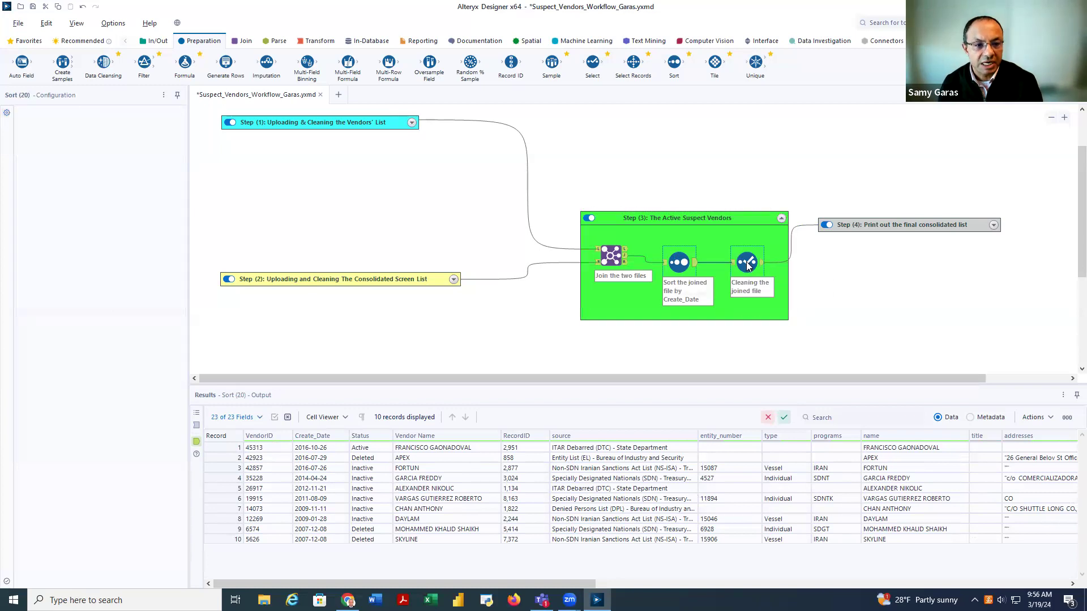
click(679, 262)
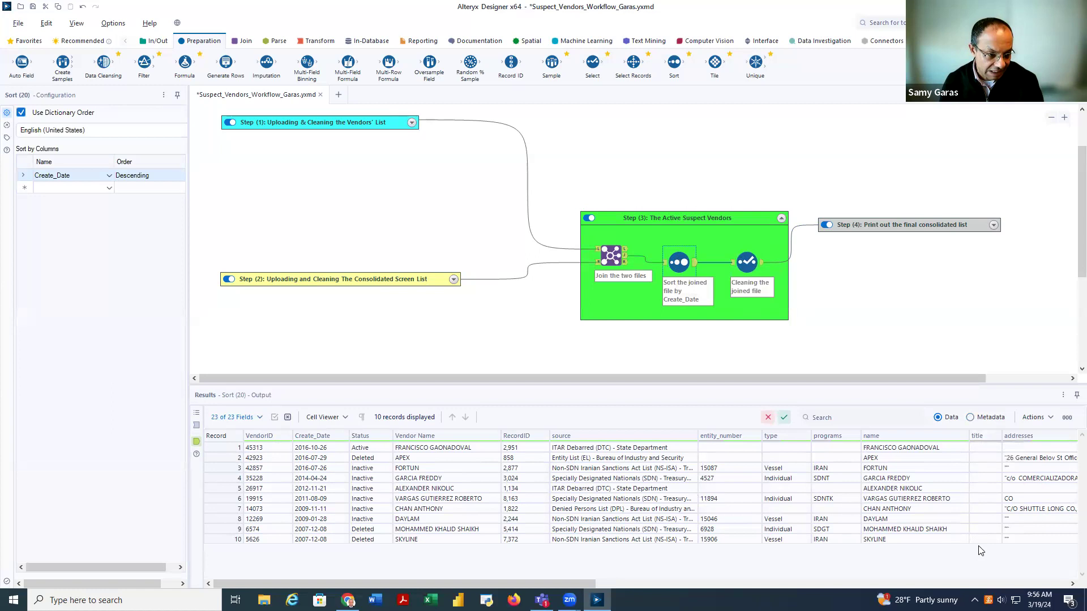
click(731, 259)
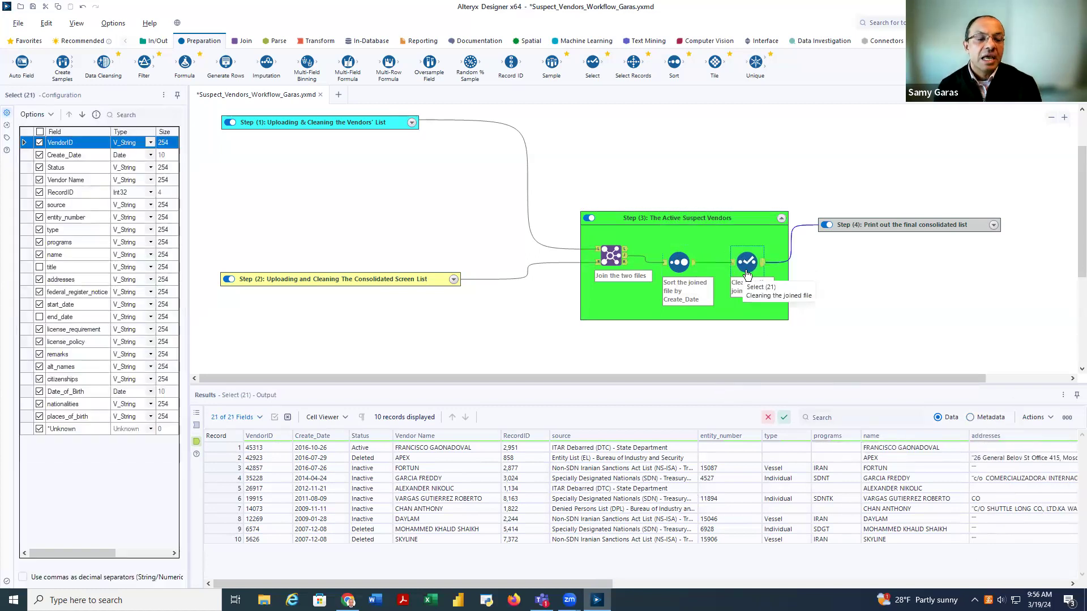
- Select all the tools inside the Step (3) container and view the actions for grouping them, without applying any
drag(590, 233, 776, 316)
right_click(757, 271)
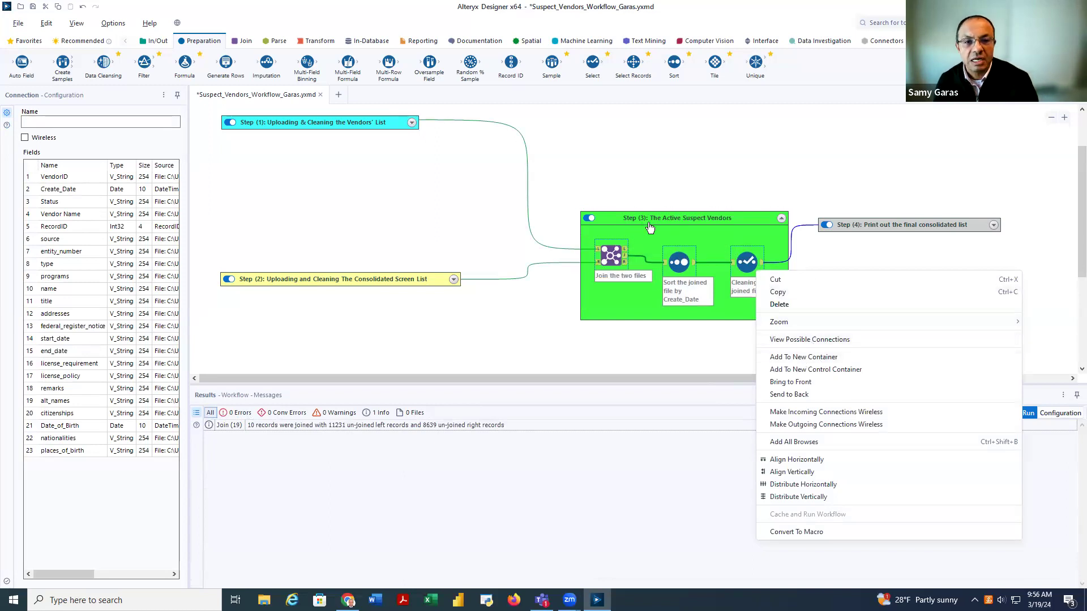
click(1035, 252)
- Expand the Step (4) Print out the final consolidated list container and show its configuration
click(992, 224)
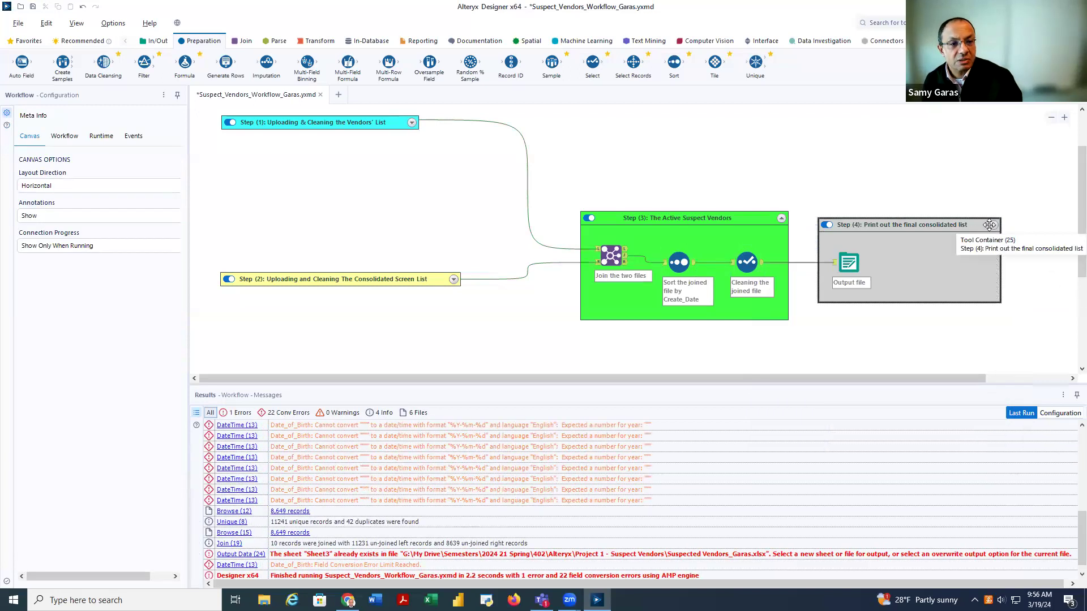
click(989, 225)
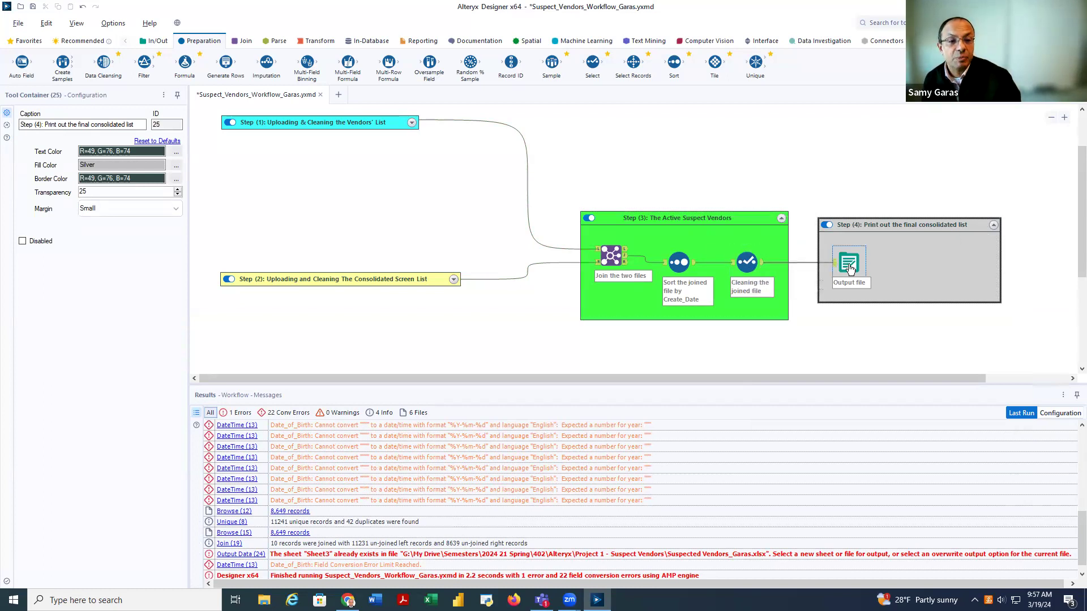
- Show the In/Out tools and review the Output Data tool's configuration and the file types its connection supports
click(150, 44)
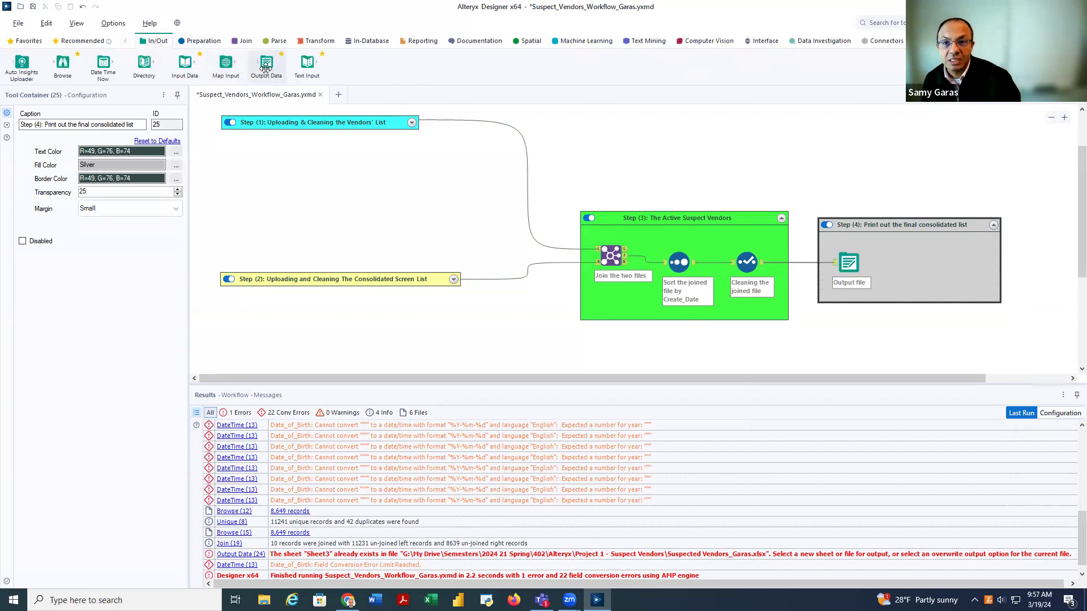
click(849, 262)
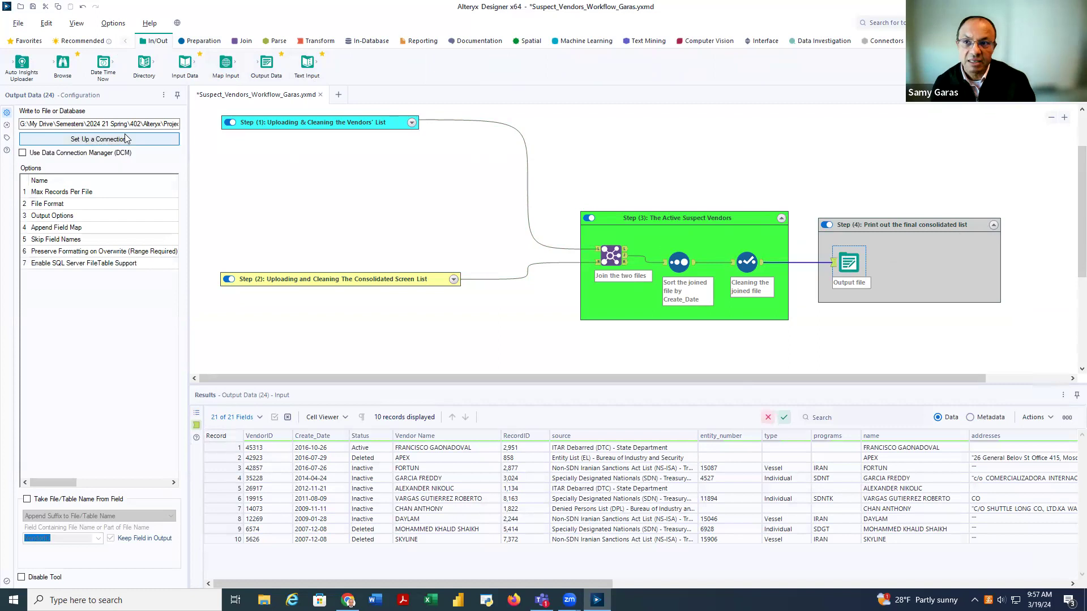
click(123, 141)
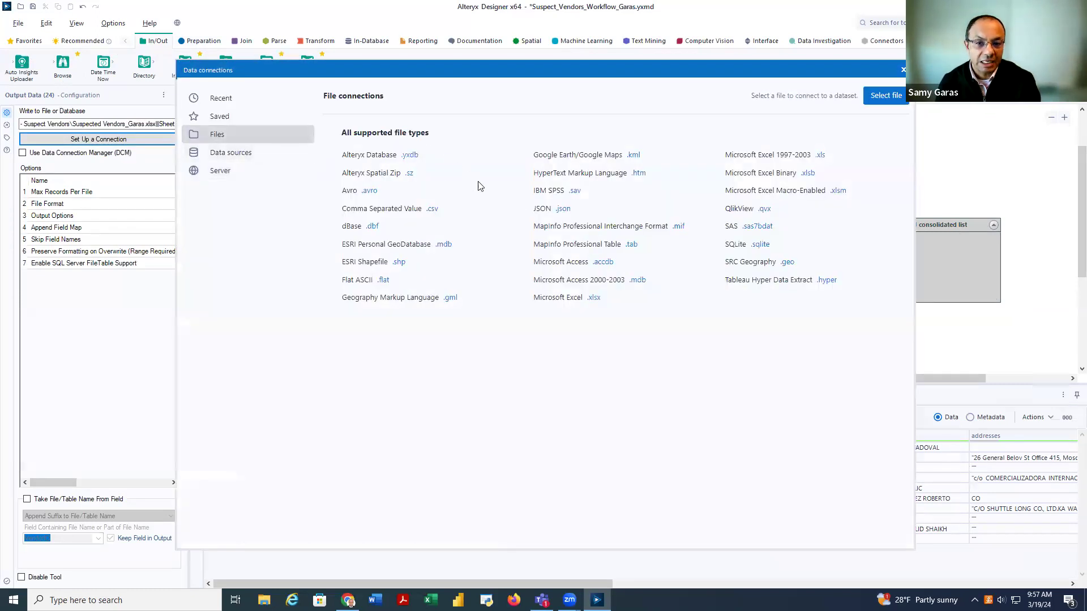
click(900, 69)
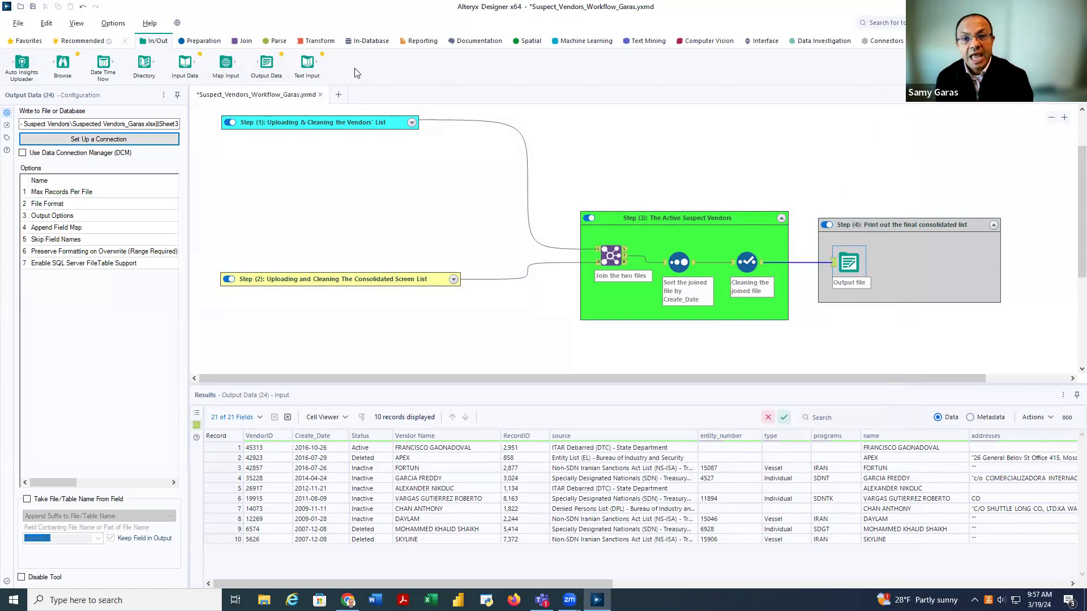
- Expand the Step (1) and Step (2) containers and shrink the Results window so the canvas shows the whole workflow
click(399, 125)
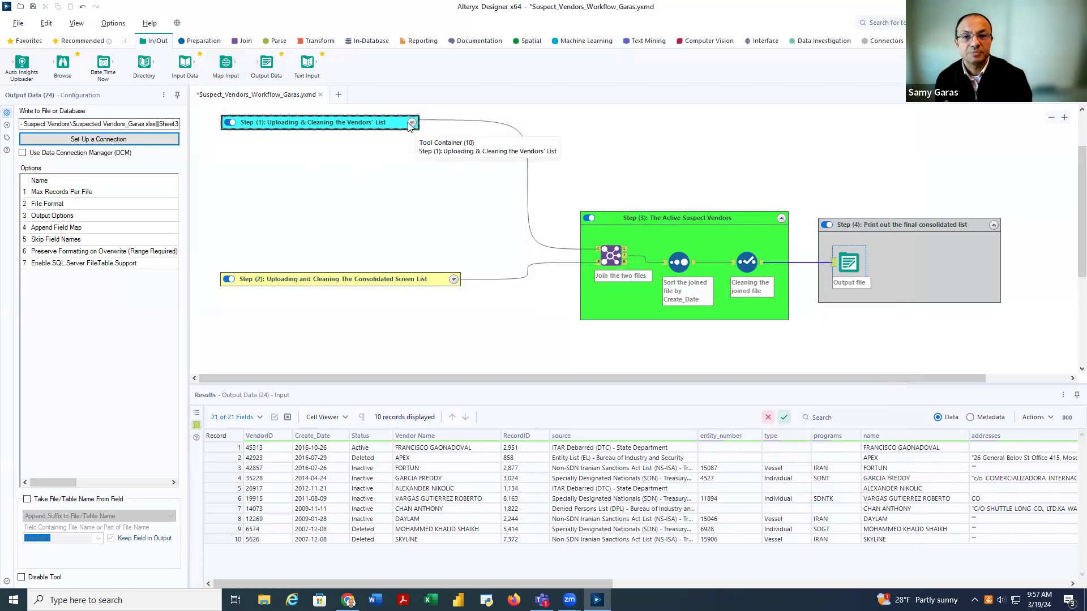
click(411, 124)
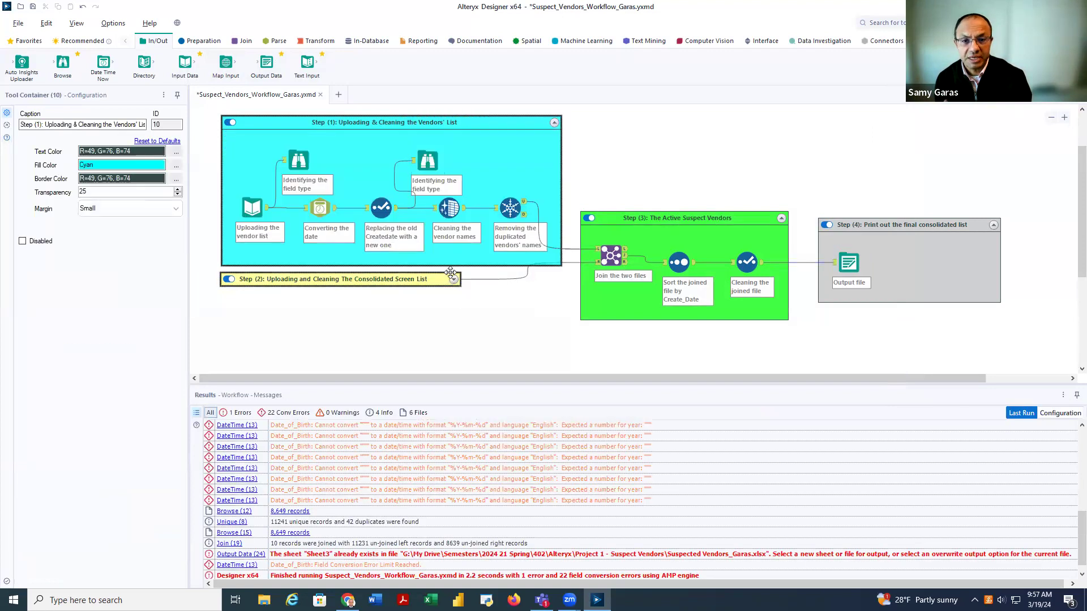
click(452, 279)
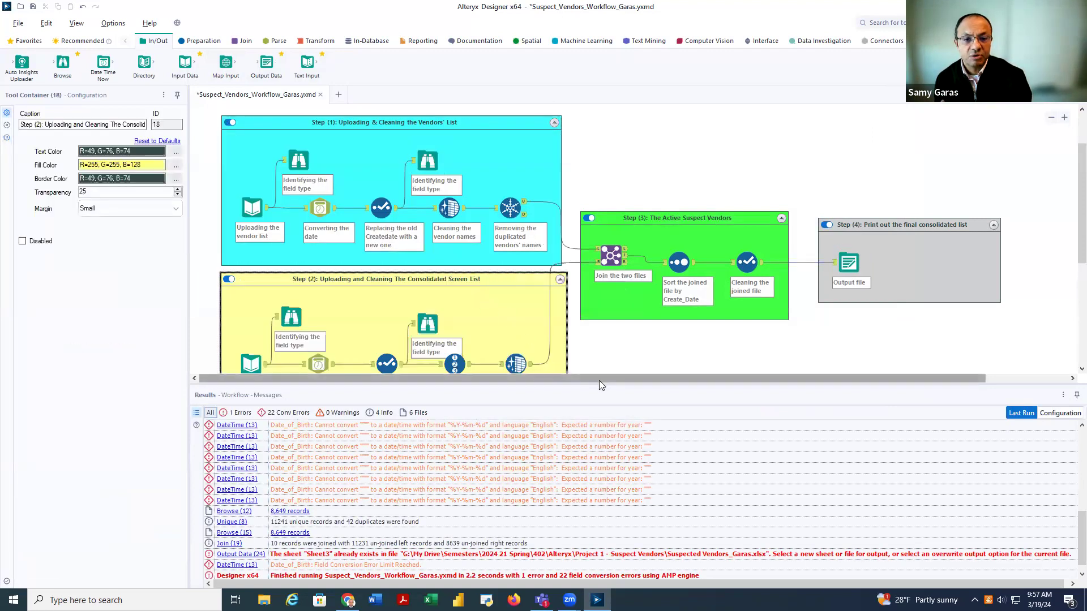
drag(599, 384, 650, 526)
scroll(603, 397, up, 3)
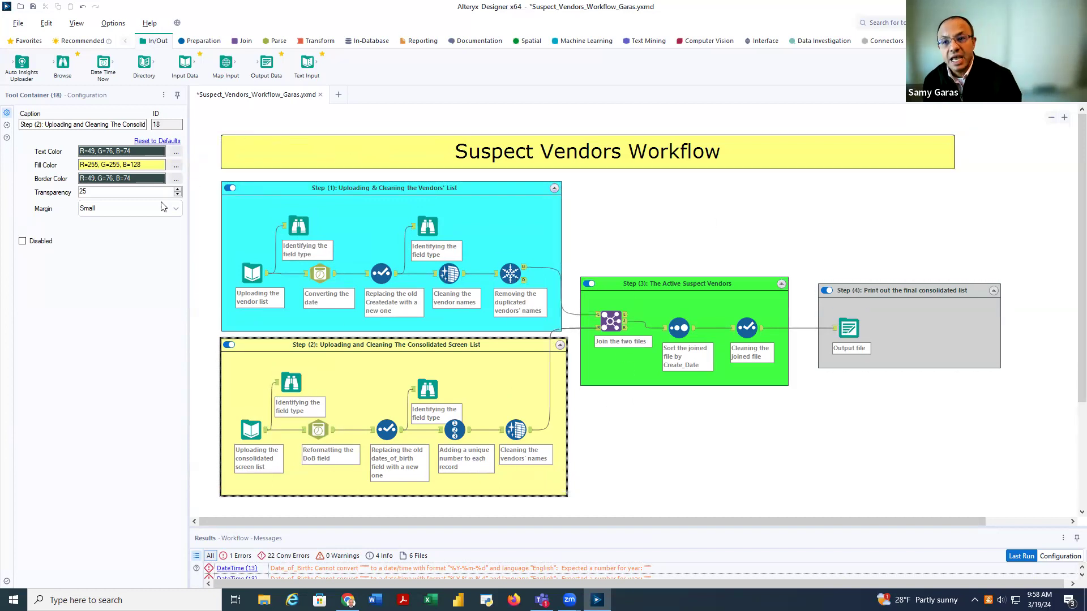
- Review the Save As dialog for storing the workflow as a Designer x64 Workflow (*.yxmd) file, without saving
click(18, 23)
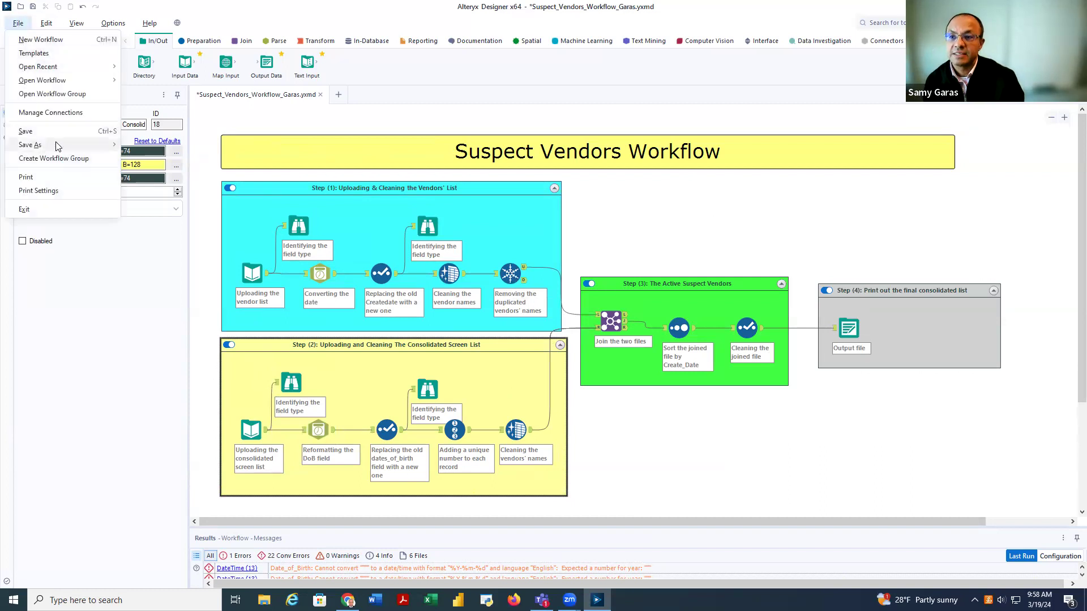
mouse_move(58, 145)
click(151, 150)
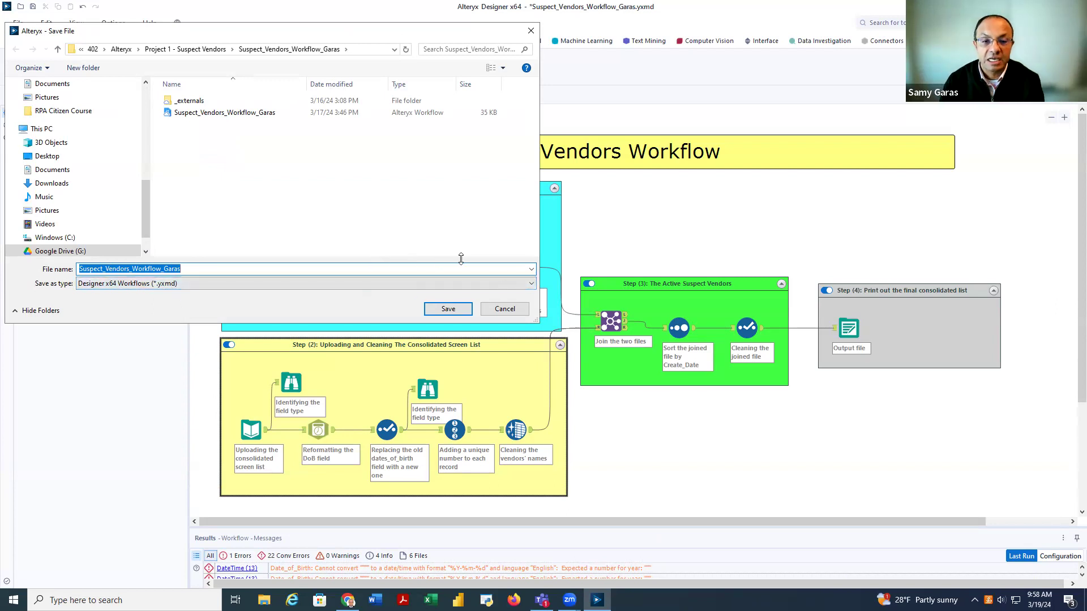
click(526, 312)
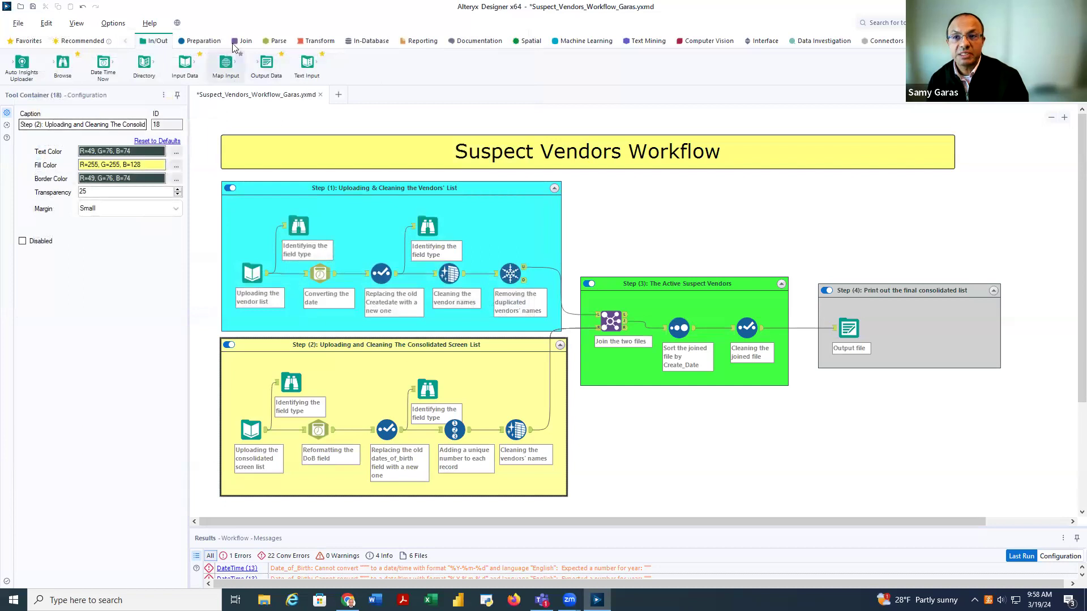
- Review the Export Workflow settings, including the included assets and the package location for an Alteryx Package (*.yxzp) file, without exporting
click(111, 24)
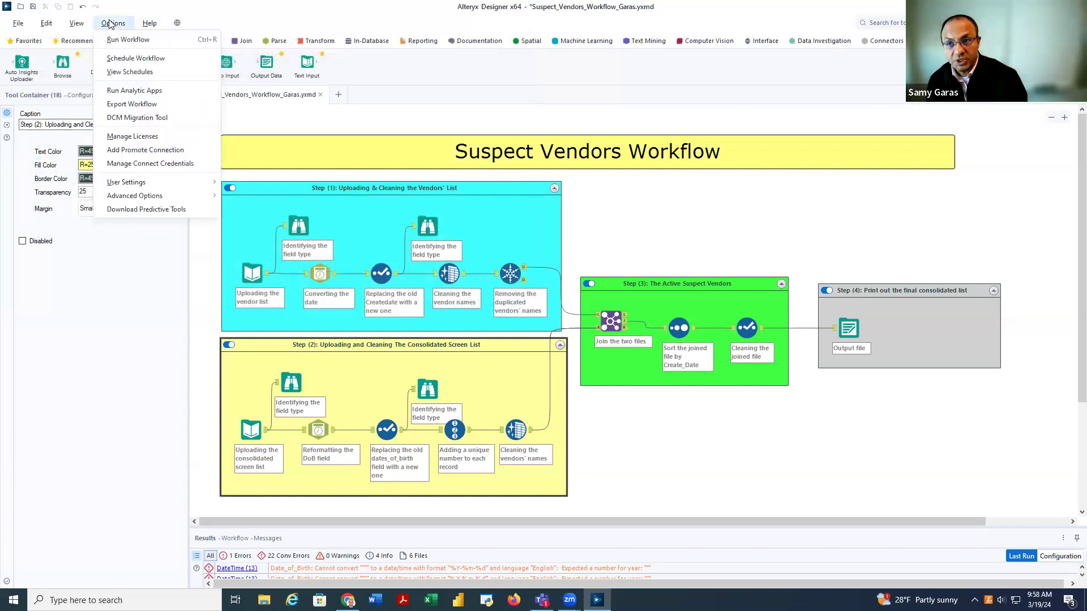
click(120, 104)
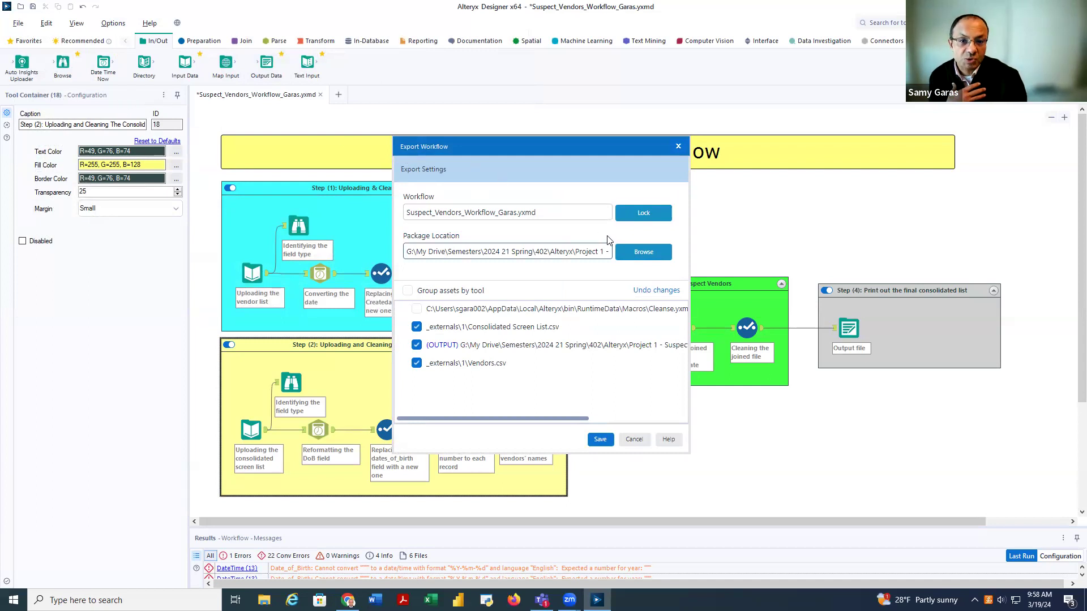
click(623, 251)
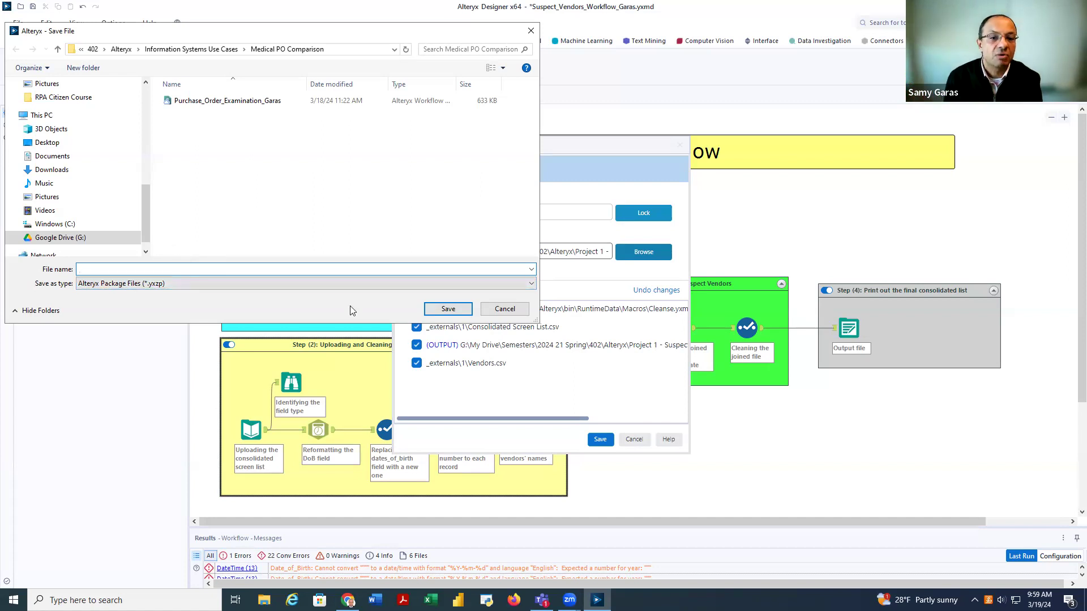
click(503, 309)
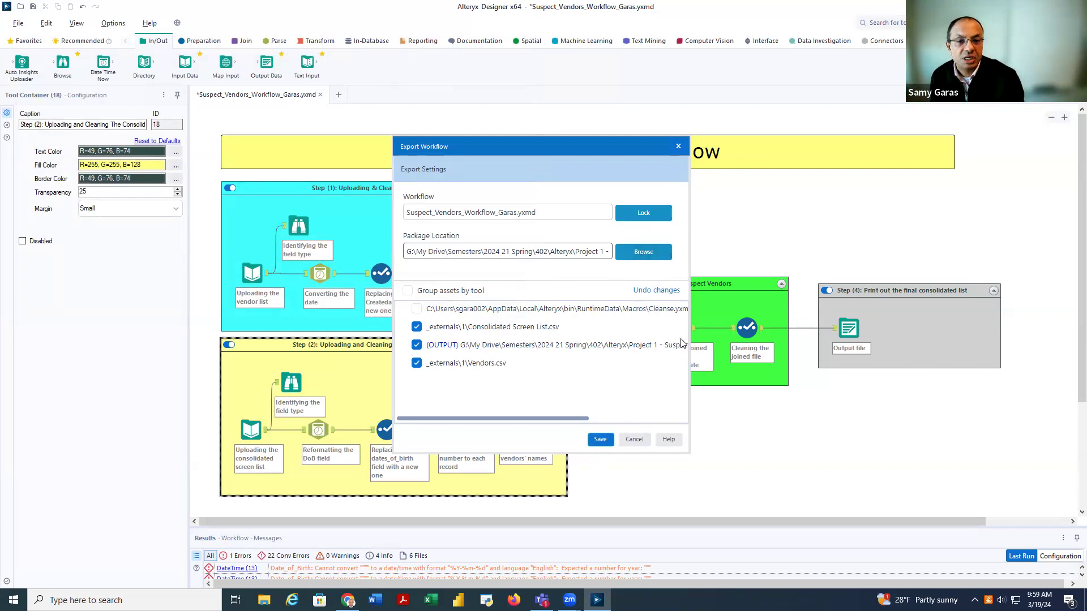
click(678, 146)
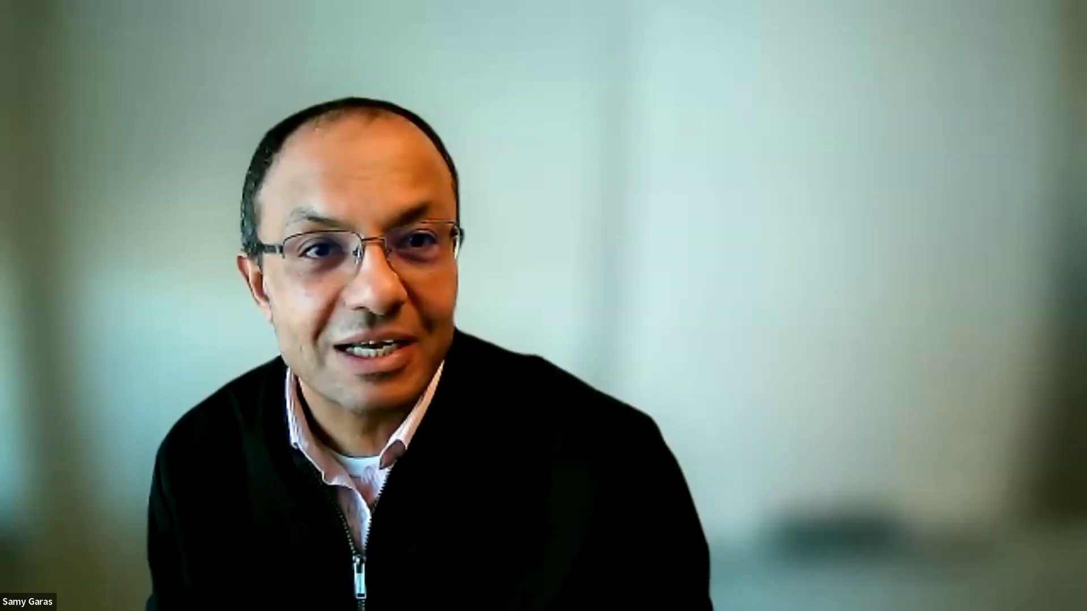